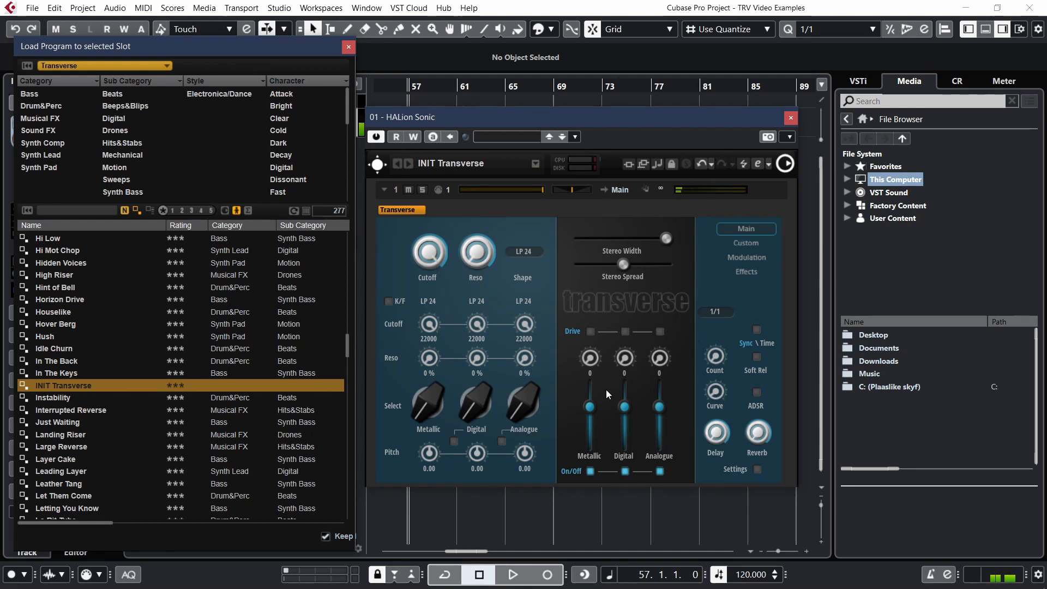
Choose different sounds for the Metallic, Digital and Analogue layers, setting the Digital selector to 5.
mouse_move(479, 386)
scroll(435, 401, "up", 1)
scroll(483, 404, "up", 2)
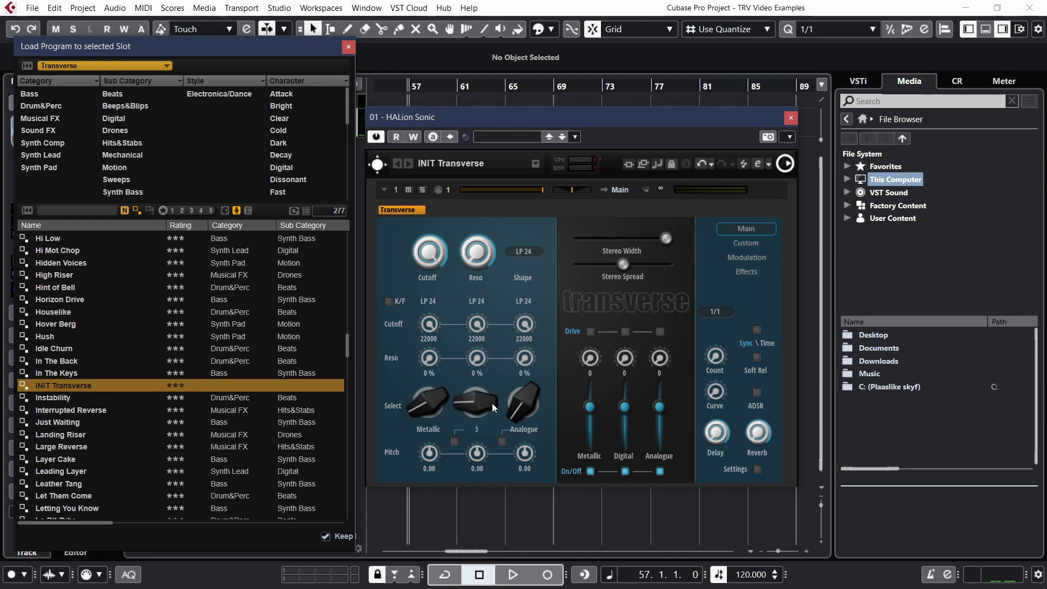
scroll(512, 403, "up", 4)
scroll(479, 402, "up", 1)
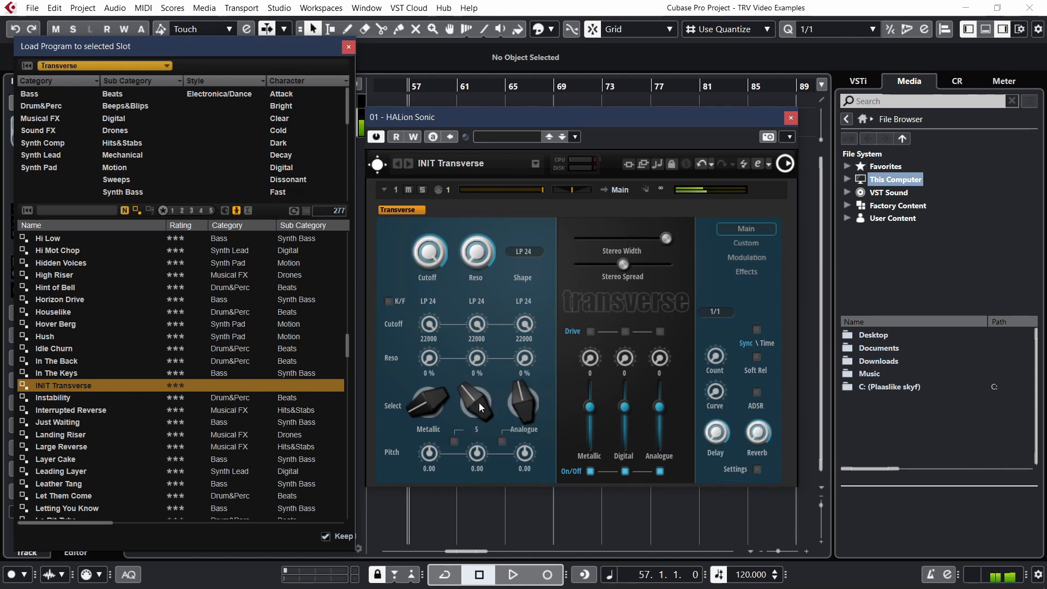
Set the layer pitches to 10.44 for Metallic, 6.48 for Digital and -8.64 for Analogue.
scroll(524, 452, "down", 5)
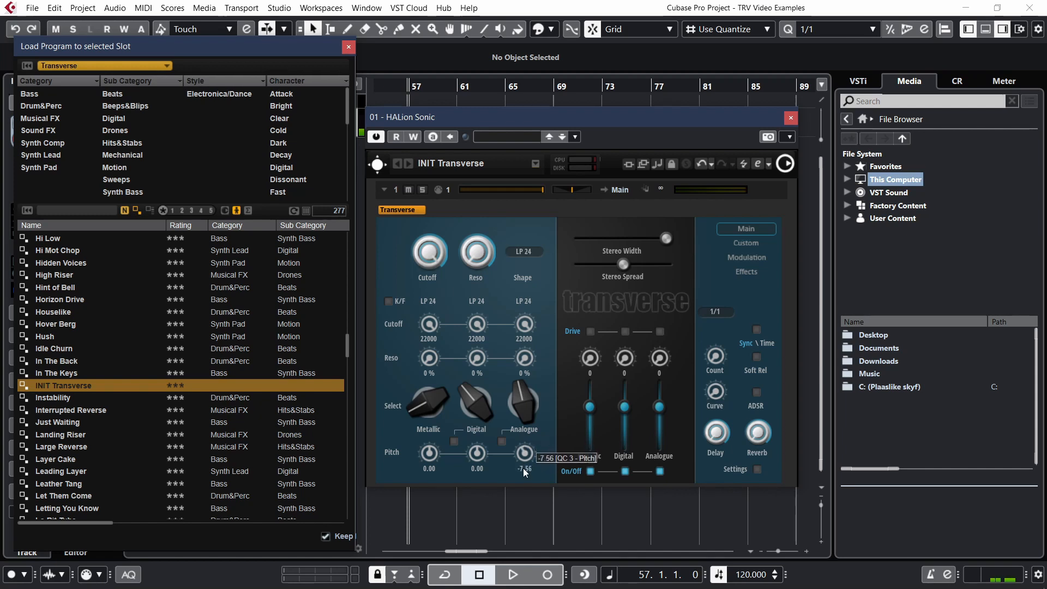
scroll(476, 453, "up", 4)
scroll(429, 452, "up", 6)
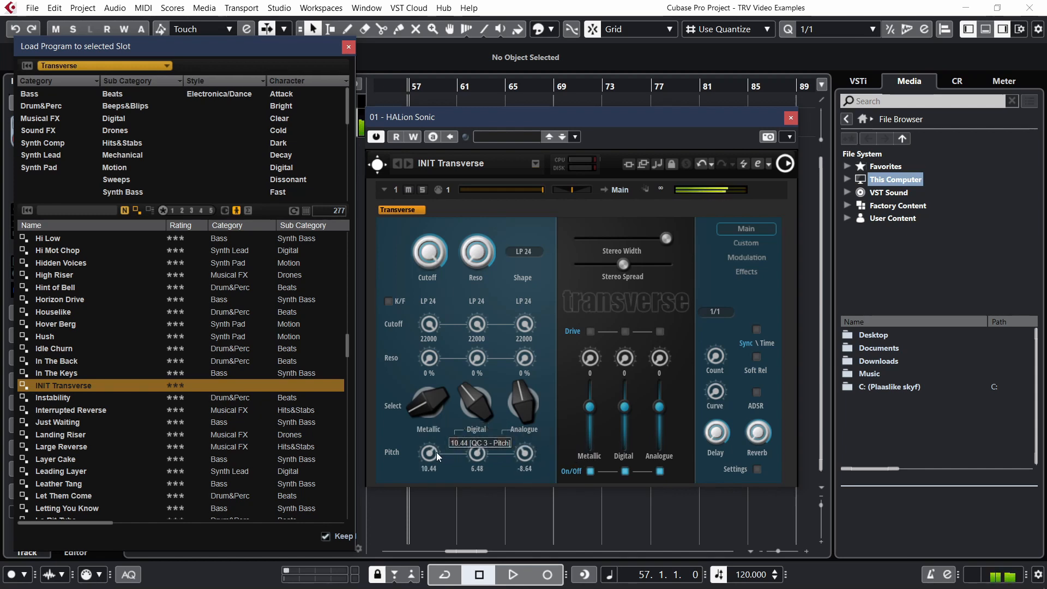
Set the Analogue layer's filter to LP 24 with a cutoff of 1052 and 48 % resonance.
left_click(526, 299)
left_click(526, 284)
left_click_drag(526, 323, 530, 356)
left_click_drag(531, 312, 531, 293)
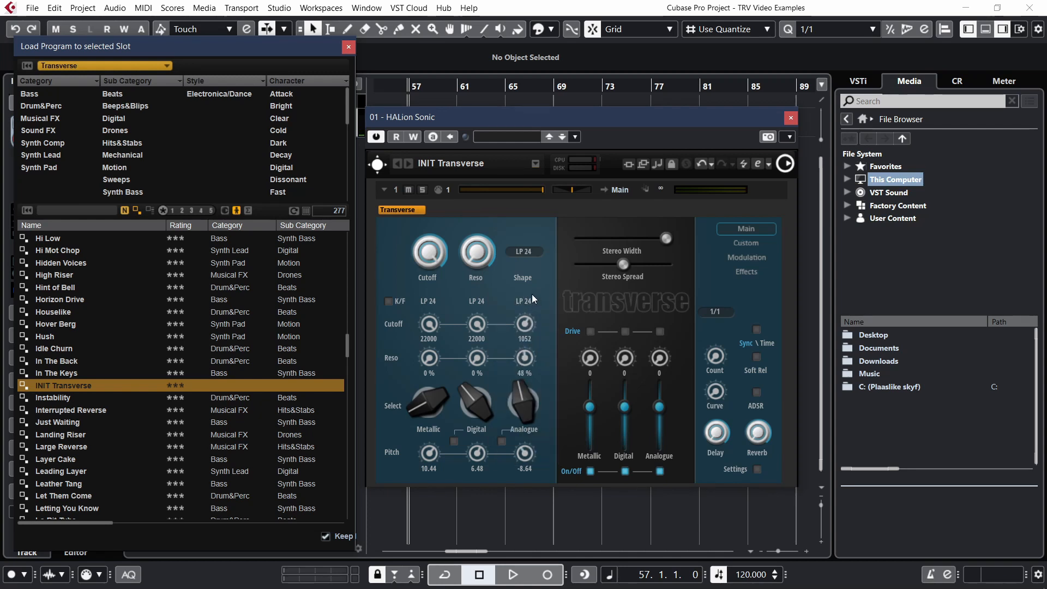
Set the Digital layer's filter to BP 12 with a cutoff of 2550 and 70 % resonance.
left_click(479, 301)
left_click(484, 361)
left_click_drag(477, 324, 495, 280)
Examine the available note lengths for the synced envelope on the Main page.
left_click(725, 312)
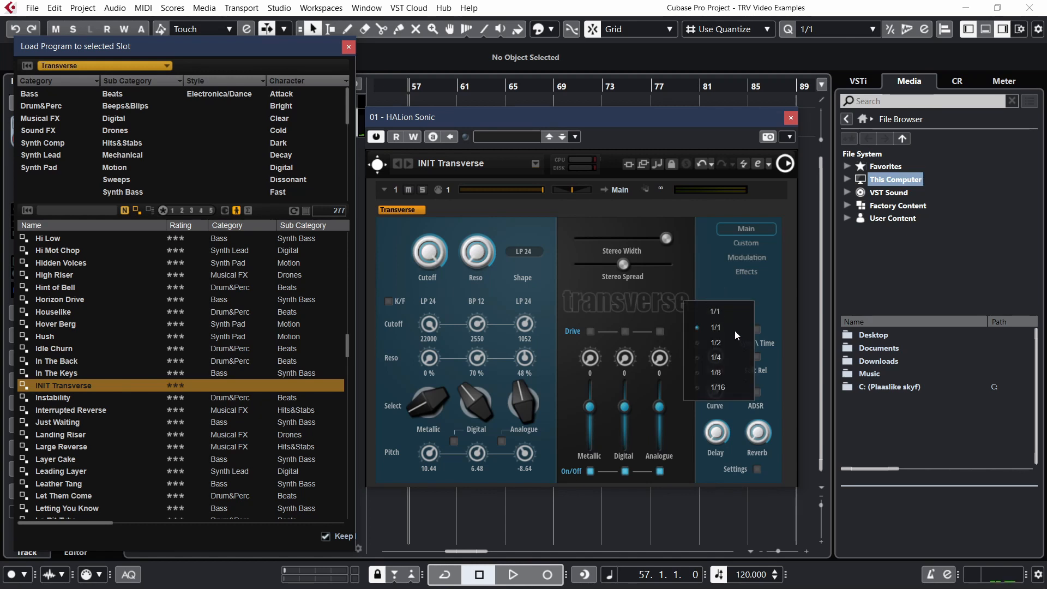
left_click(712, 270)
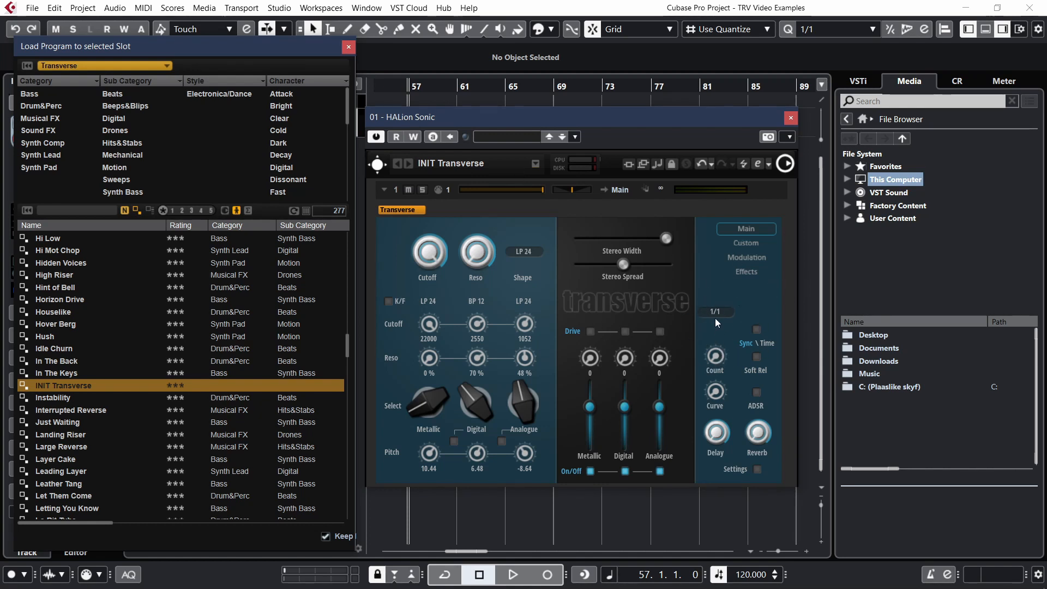
scroll(718, 353, "up", 1)
Turn on the metronome, play the project from bar 57 and stop playback.
left_click(931, 575)
left_click(668, 117)
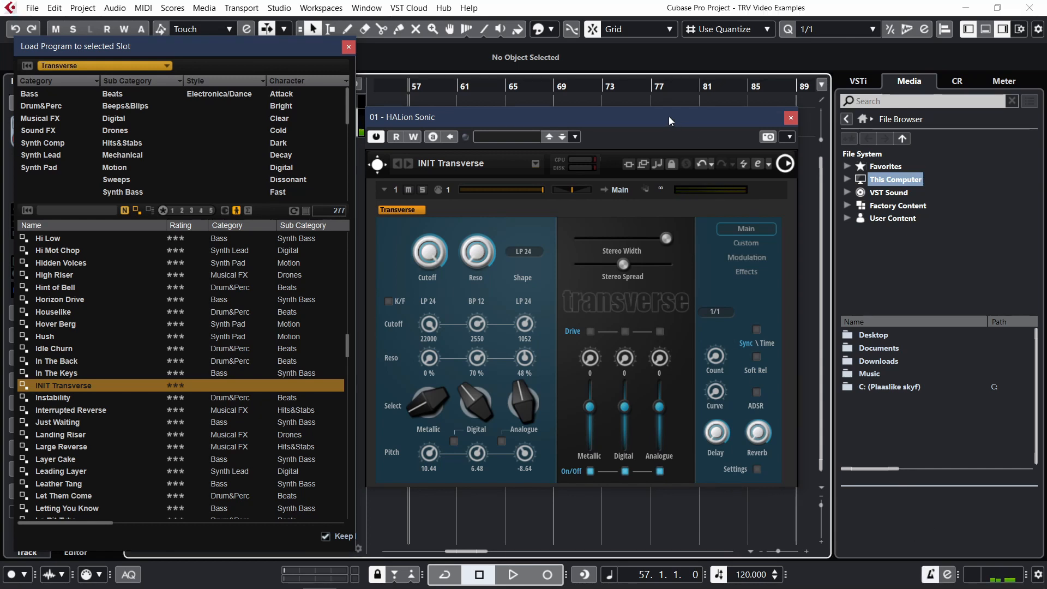
key("space")
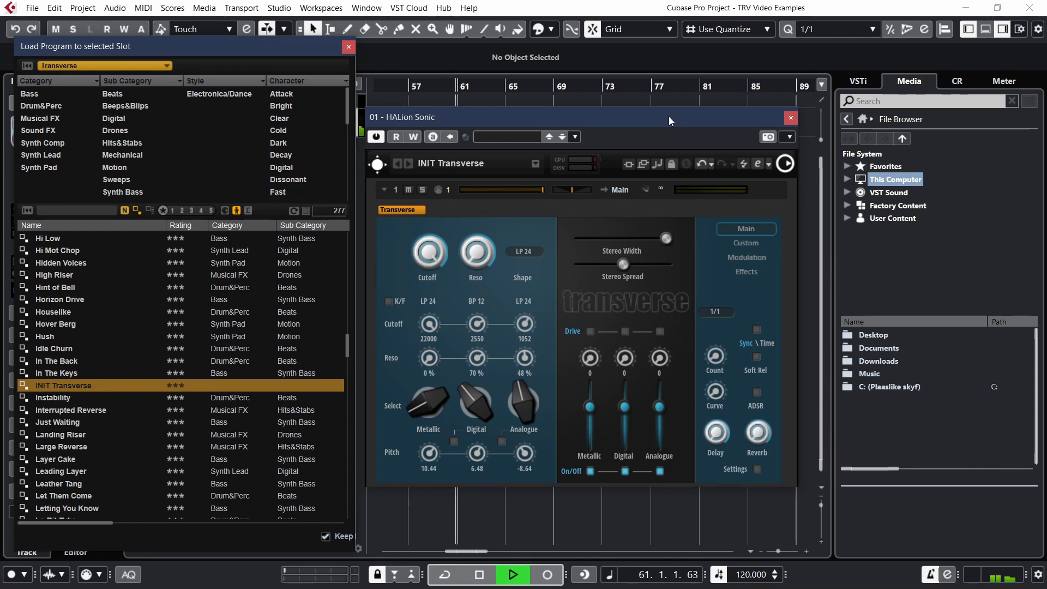
key("space")
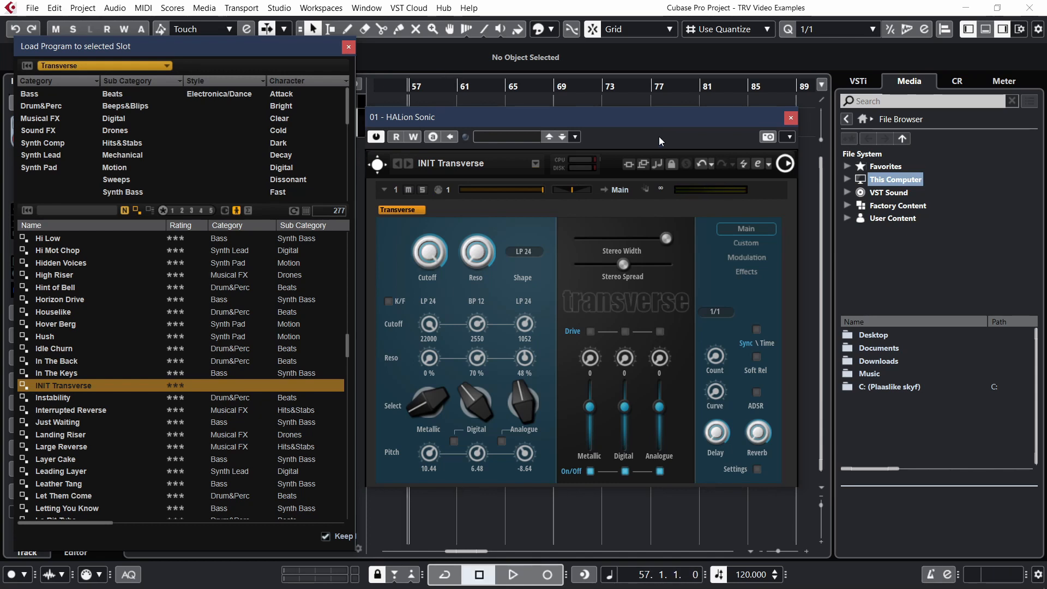
Enable the custom sample, check the layer selectors on the Main page and return to the Custom page.
left_click(748, 244)
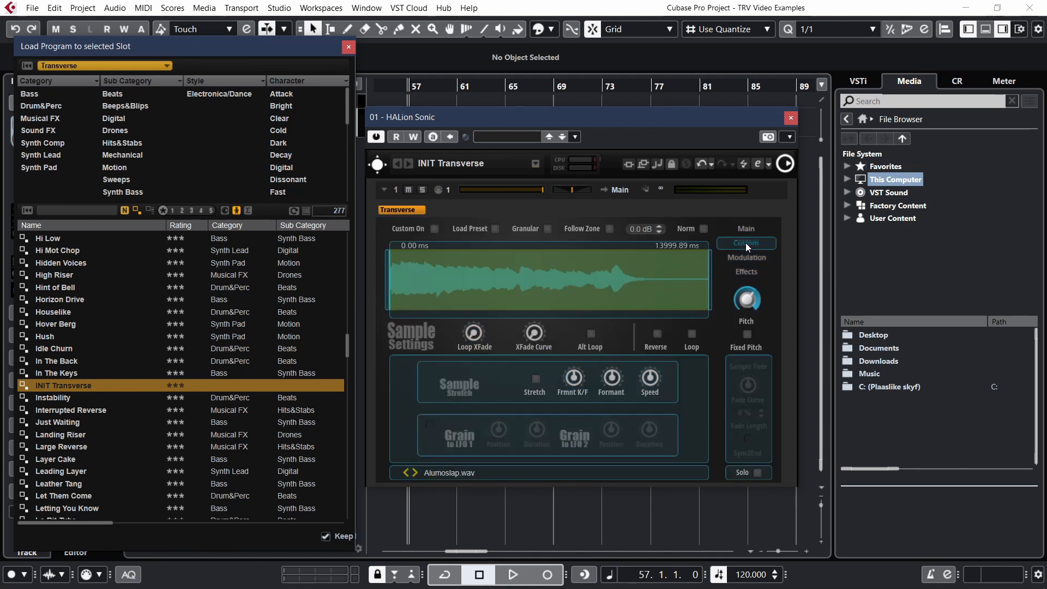
left_click(434, 228)
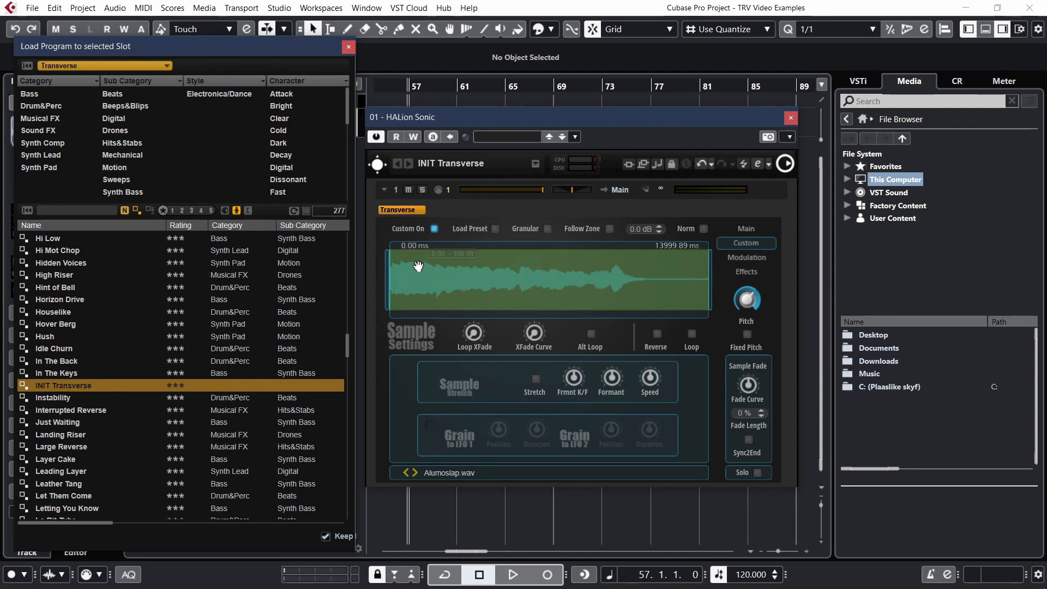
left_click(746, 230)
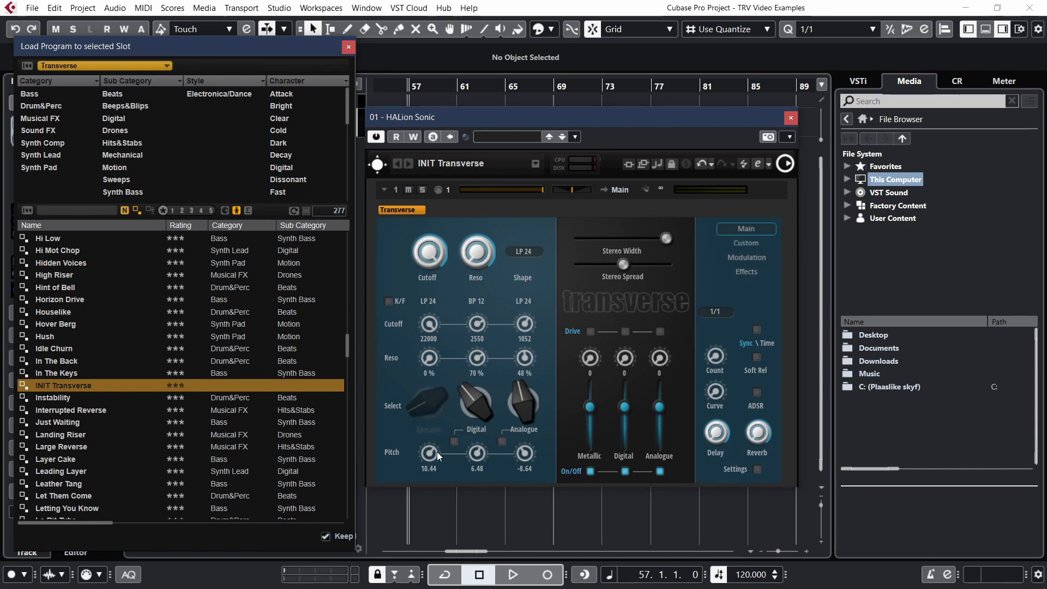
left_click(746, 243)
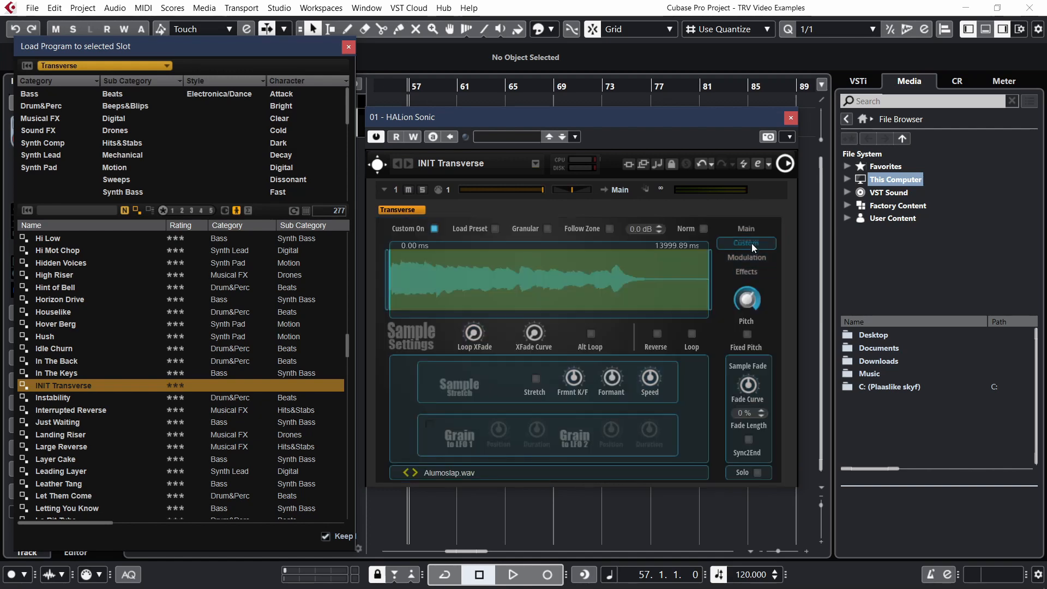
Show the preset sample list and trim the Alumoslap.wav playback range to about 9683–11212 ms.
left_click(495, 229)
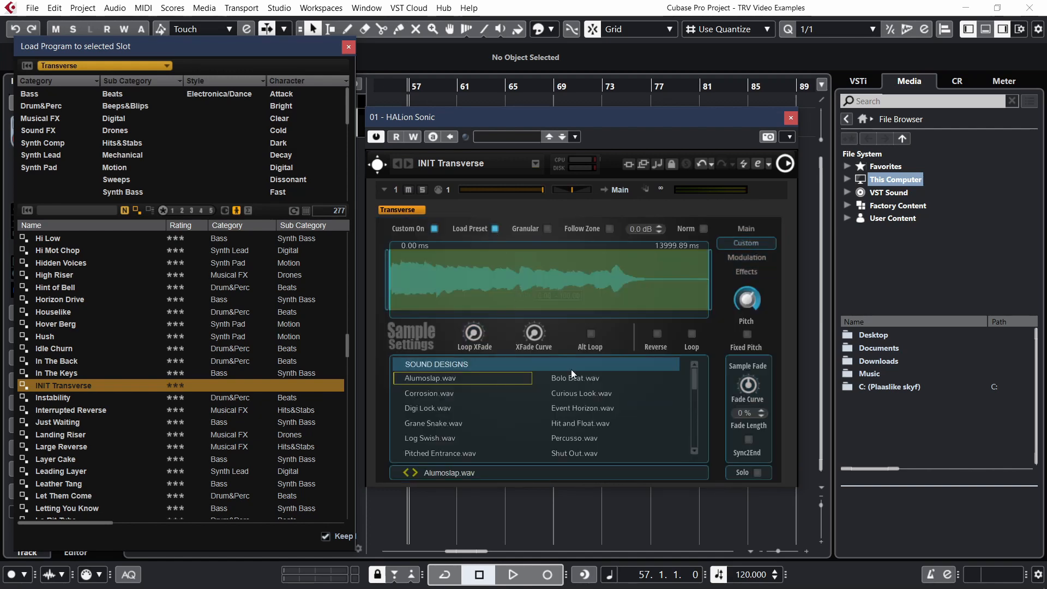
scroll(601, 388, "down", 4)
scroll(601, 388, "up", 5)
mouse_move(389, 262)
left_mouse_down()
mouse_move(564, 256)
mouse_move(607, 243)
left_mouse_up()
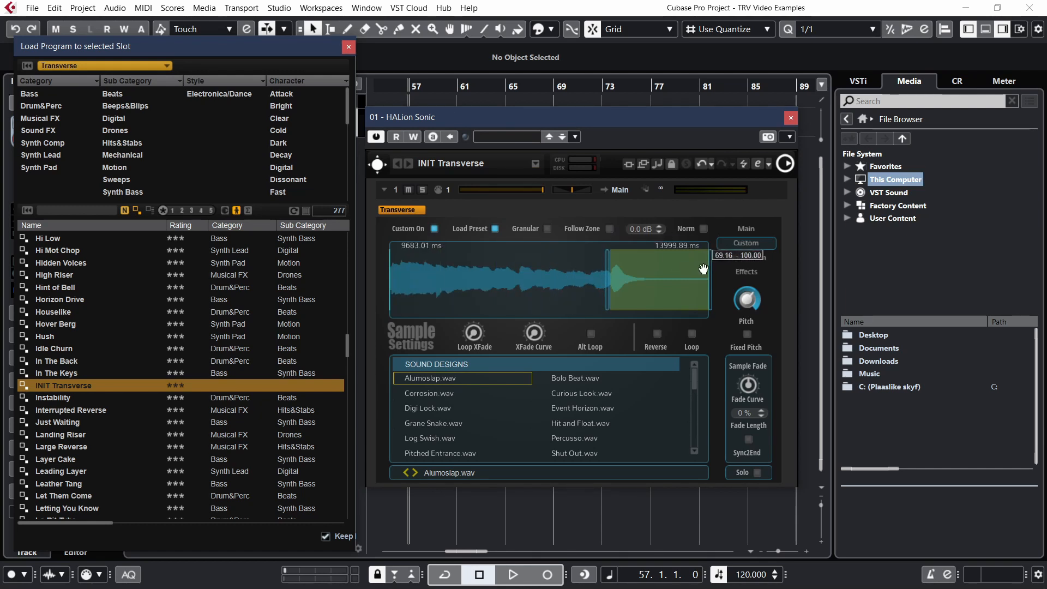
left_click_drag(709, 266, 647, 262)
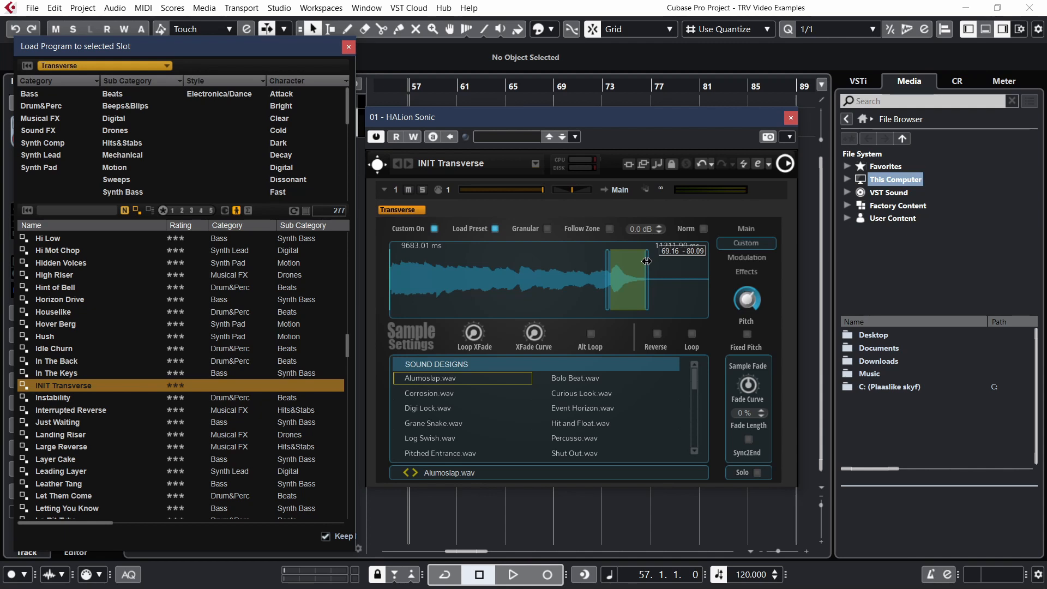
Turn on Reverse and Sync2End for the custom sample and set its fade length to 63 %.
left_click(748, 439)
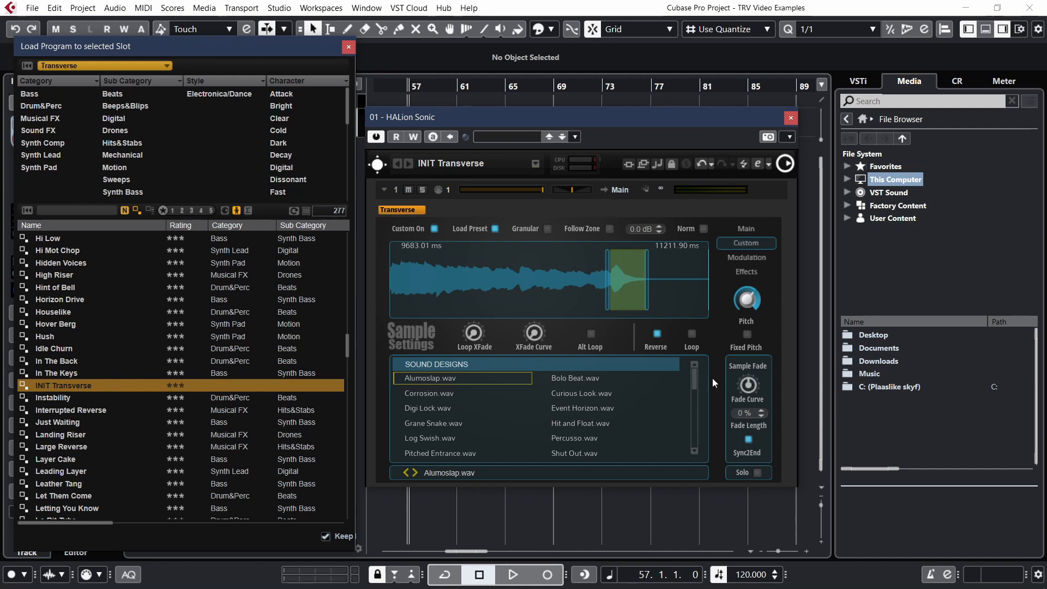
left_click_drag(751, 417, 755, 313)
left_click(747, 439)
Load the preset sample Curious Look.wav and move its playback range to about 2381–3529 ms.
left_click(579, 394)
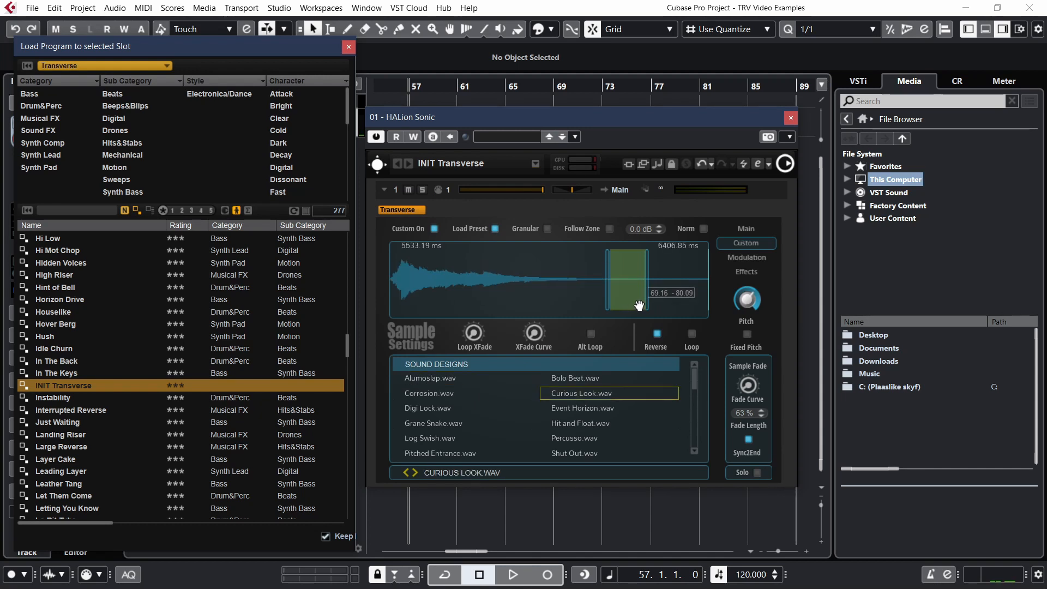
left_click_drag(632, 307, 573, 287)
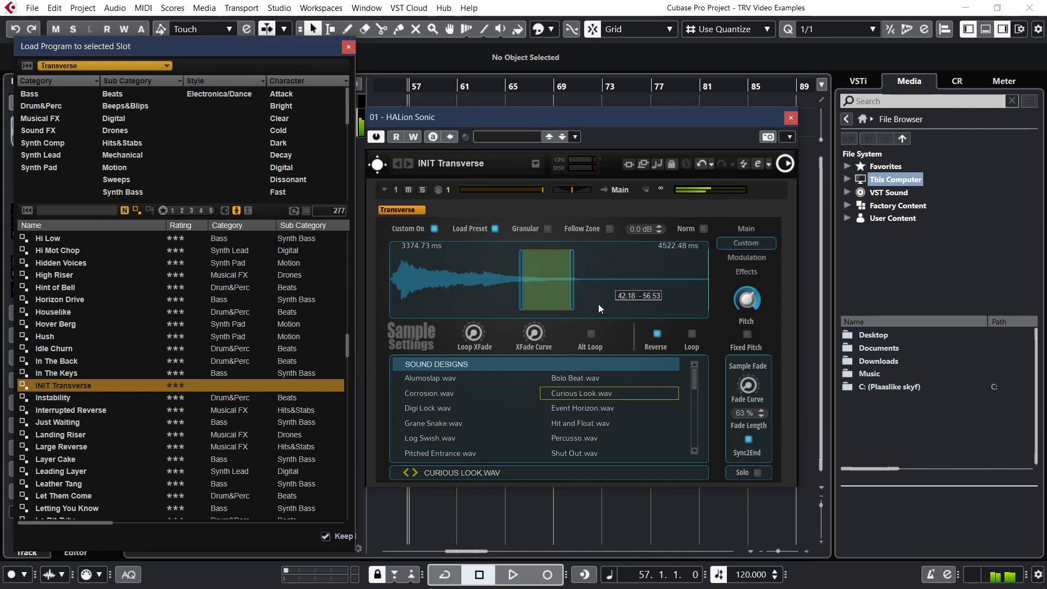
left_click_drag(549, 284, 511, 282)
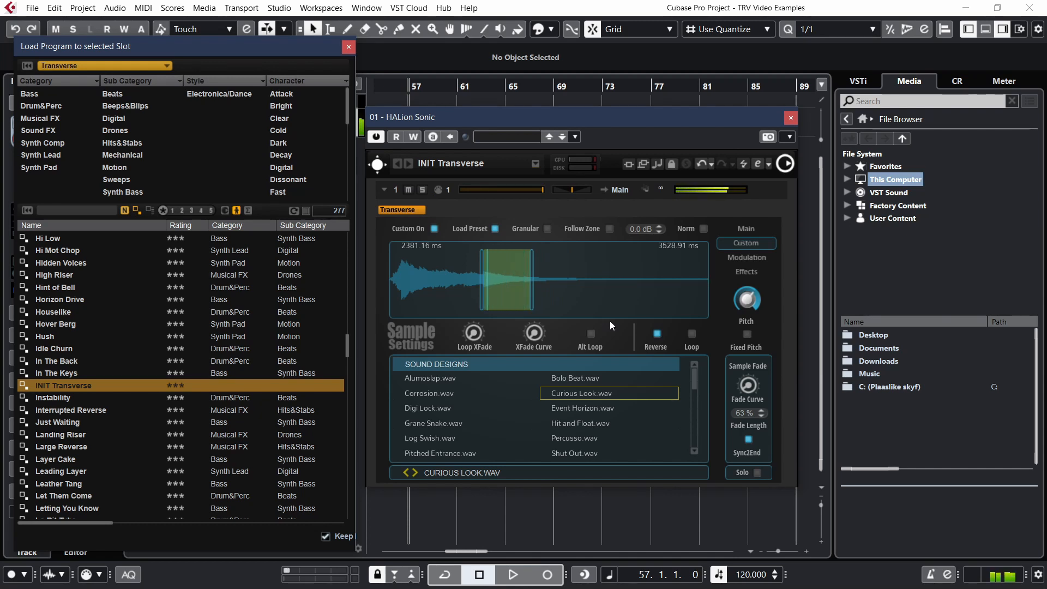
Raise the Reverb amount on the Main page and return to the Custom page.
left_click(746, 228)
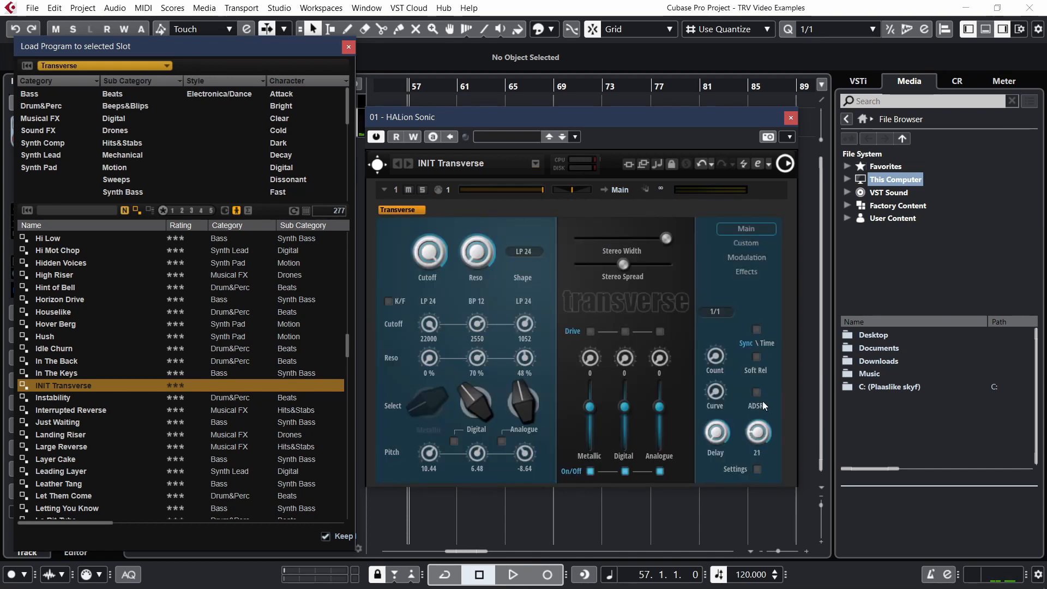
left_click_drag(766, 377, 771, 364)
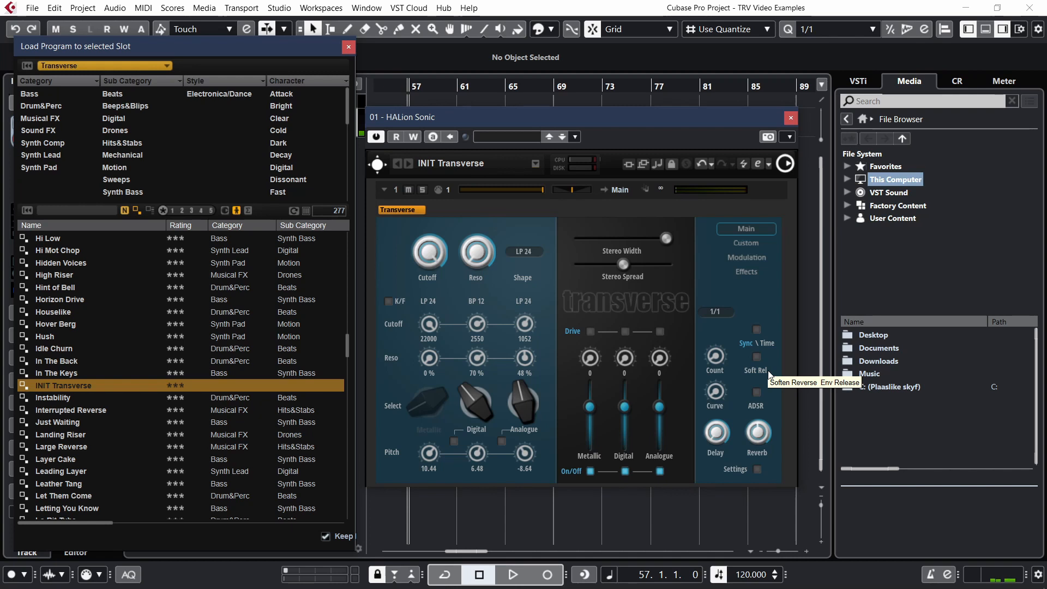
left_click(746, 242)
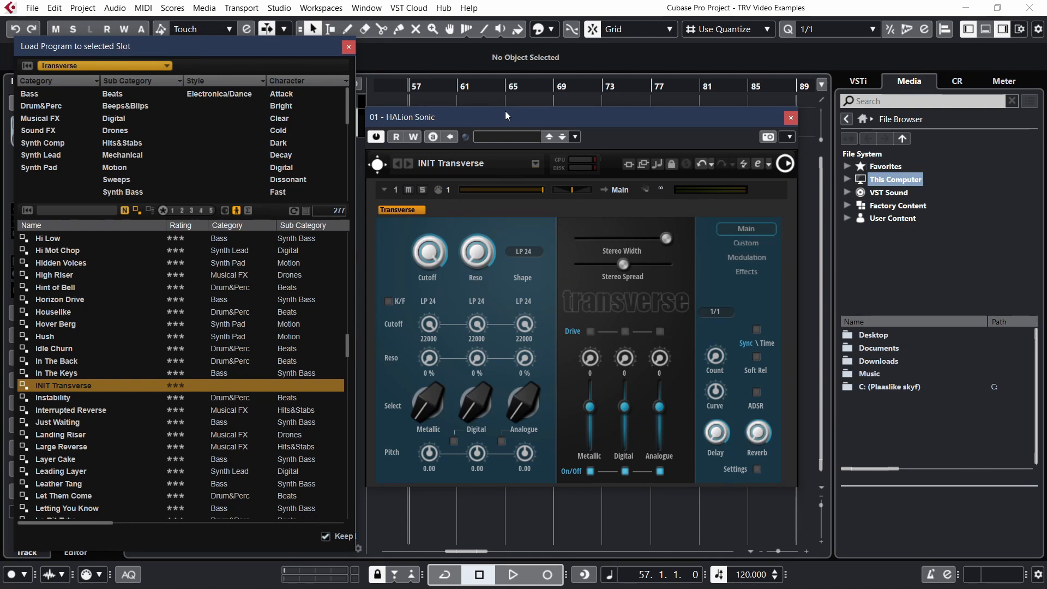
In the fresh INIT Transverse program, pick new Metallic and Analogue sounds and set the Digital selector to 5.
left_click_drag(427, 405, 482, 394)
scroll(482, 394, "up", 1)
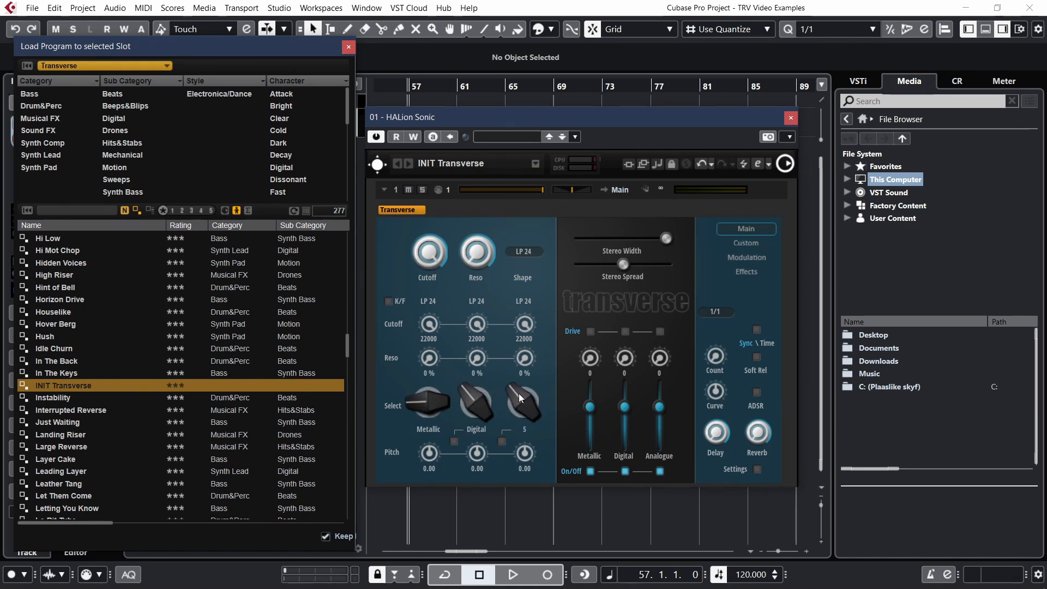
scroll(519, 393, "up", 2)
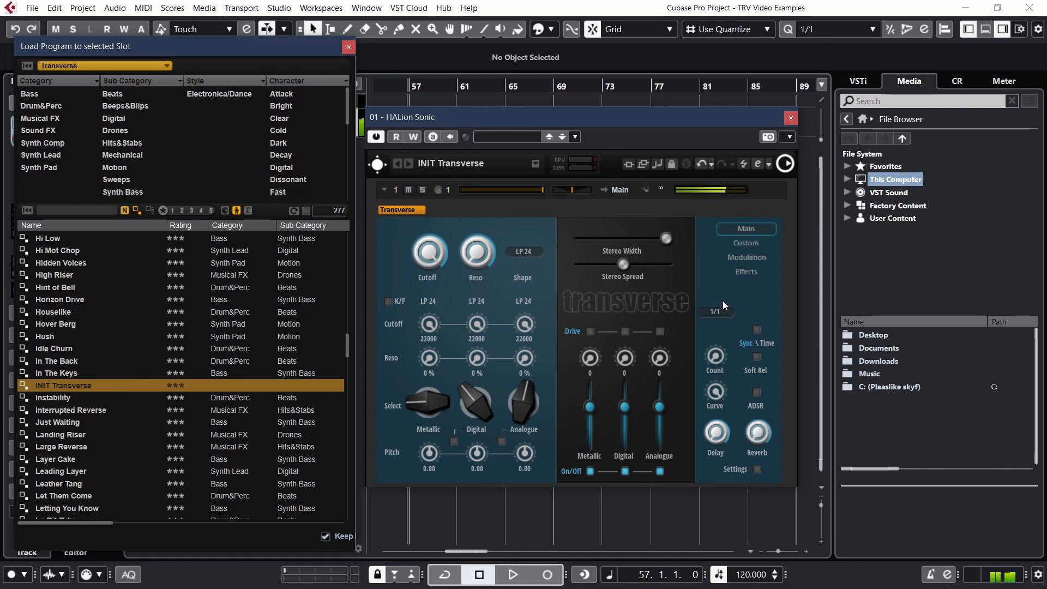
In the LFO and envelope modulation settings, raise the Metallic Pitch Env amount and set Digital to -24.6 and Analogue to 39.0.
left_click(740, 258)
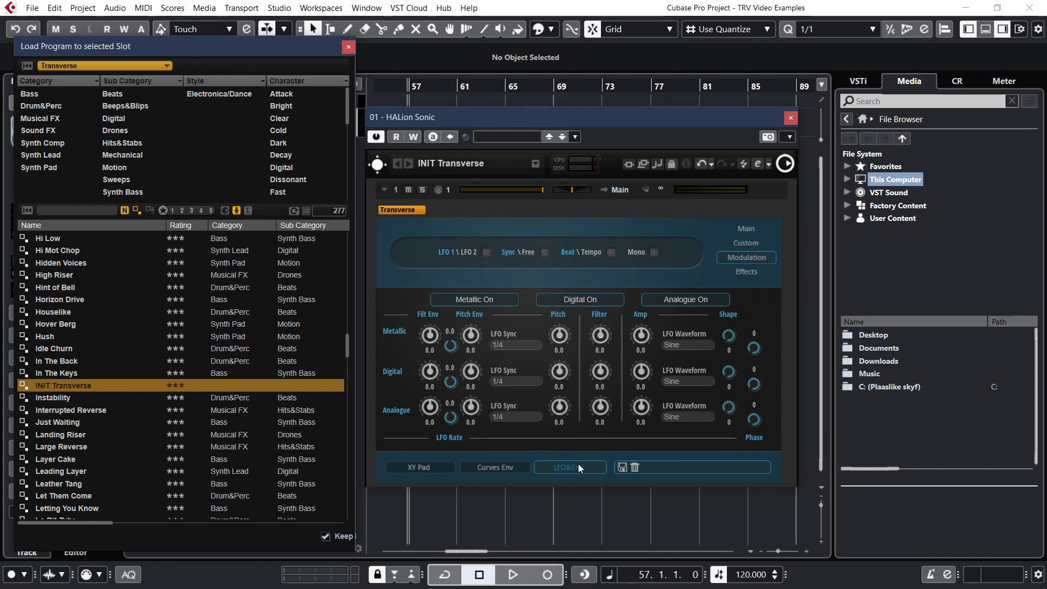
left_click_drag(473, 336, 474, 303)
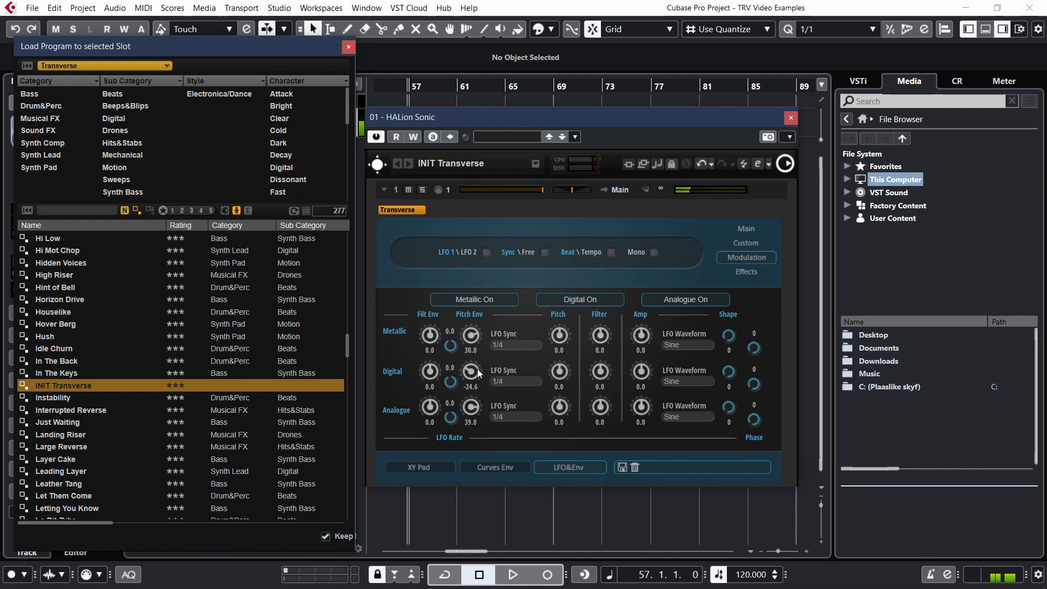
left_click(750, 229)
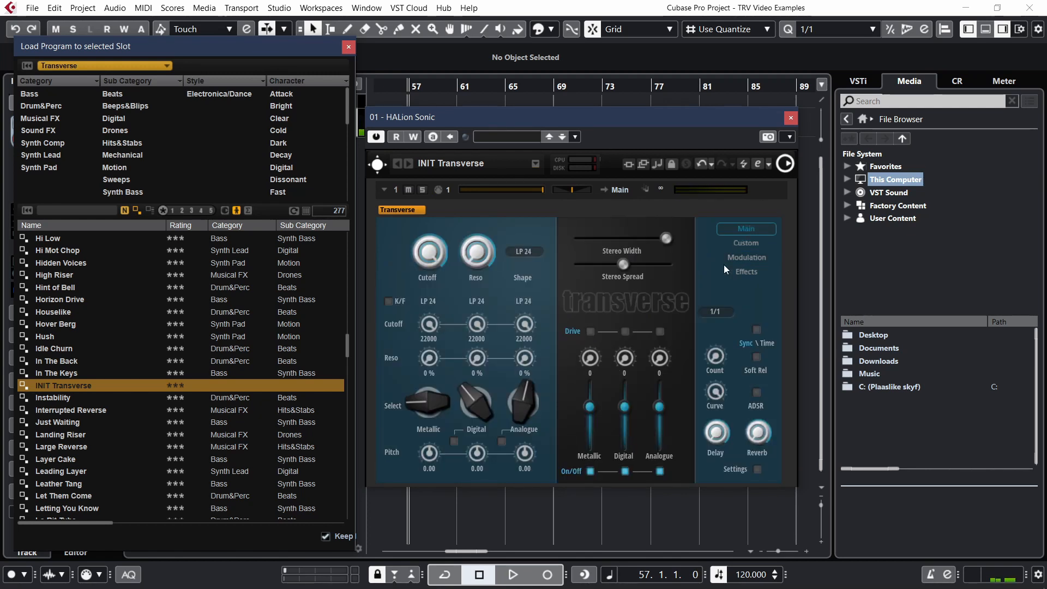
Set the Metallic layer's LFO filter modulation to -55.0 and its LFO Rate to 47.0.
left_click(755, 256)
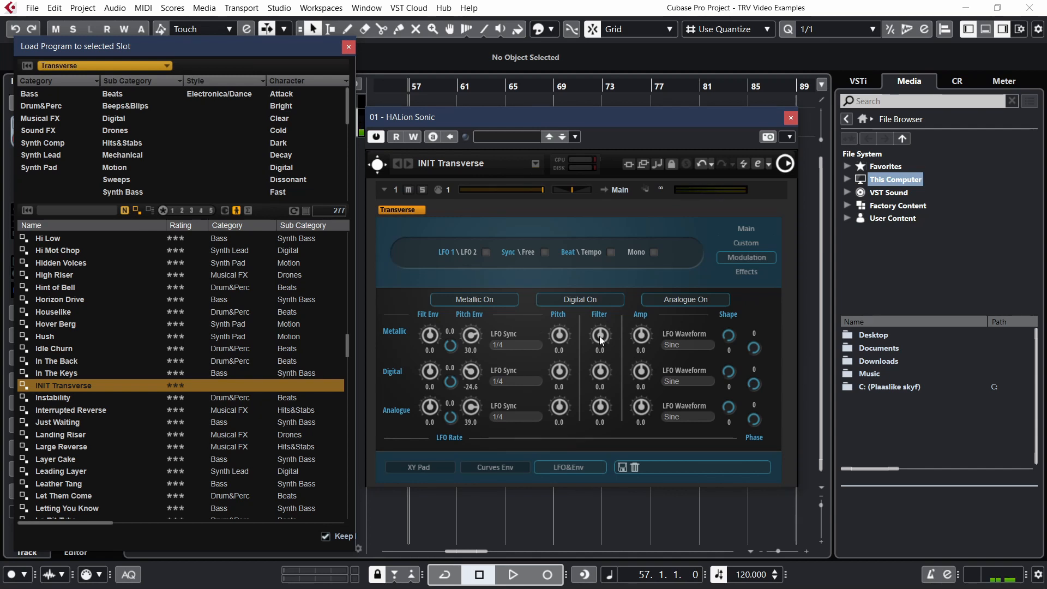
scroll(601, 325, "up", 3)
left_click_drag(600, 336, 600, 342)
left_click_drag(460, 322, 460, 319)
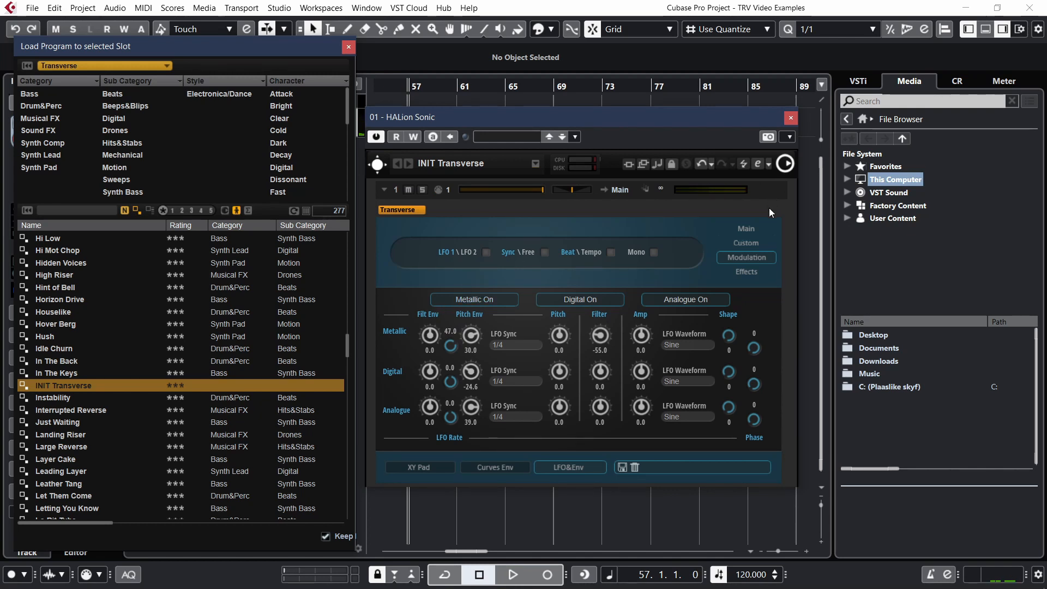
On the Main page, turn on the switch between the Digital and Analogue selectors and set the Analogue selector to 3.
left_click(745, 232)
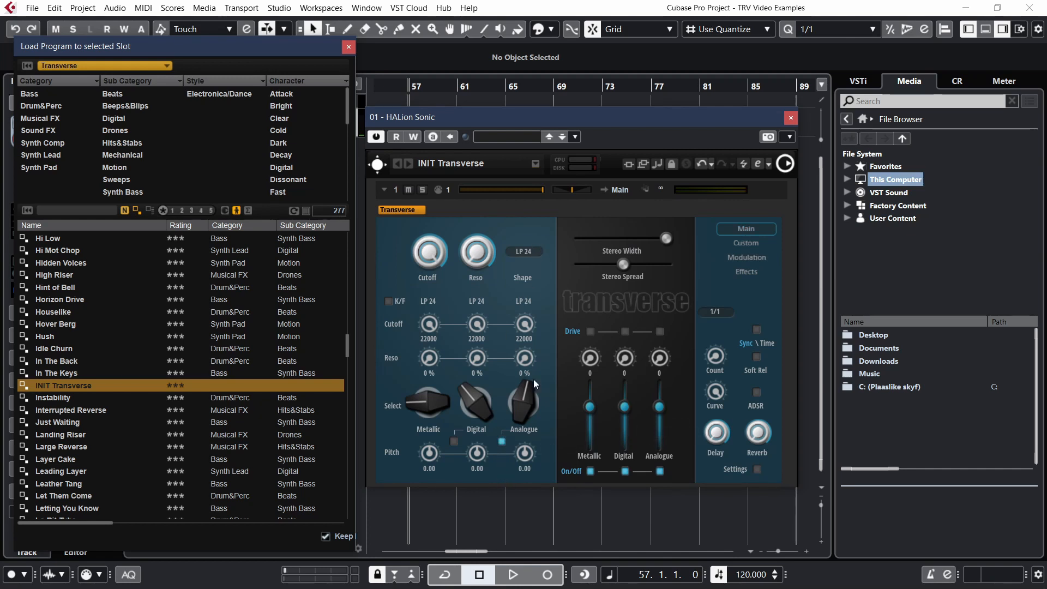
scroll(521, 401, "down", 4)
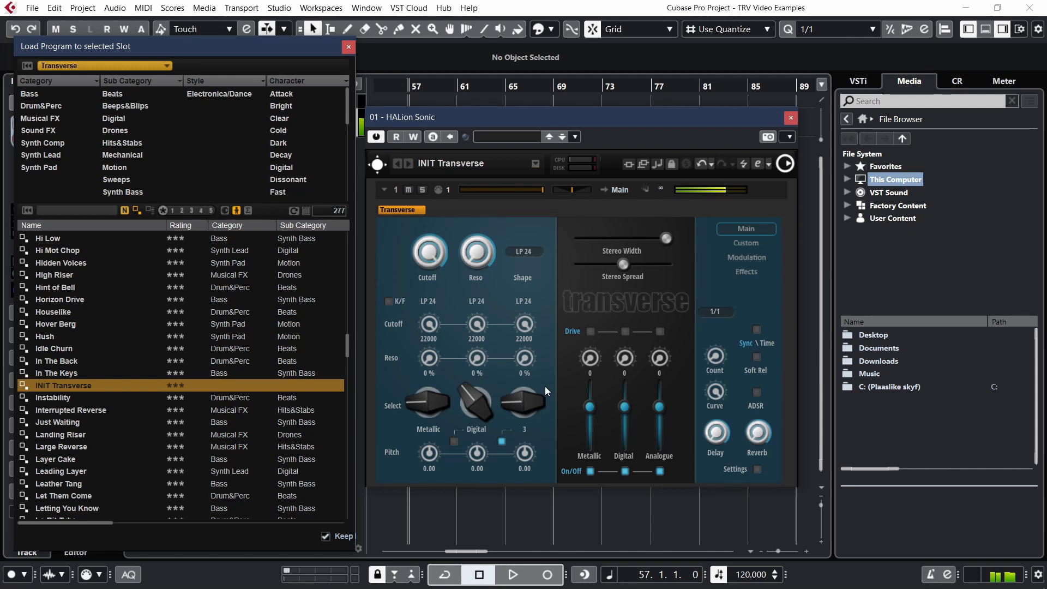
In the Curves Env modulation settings, set the segment count to 8.
left_click(745, 259)
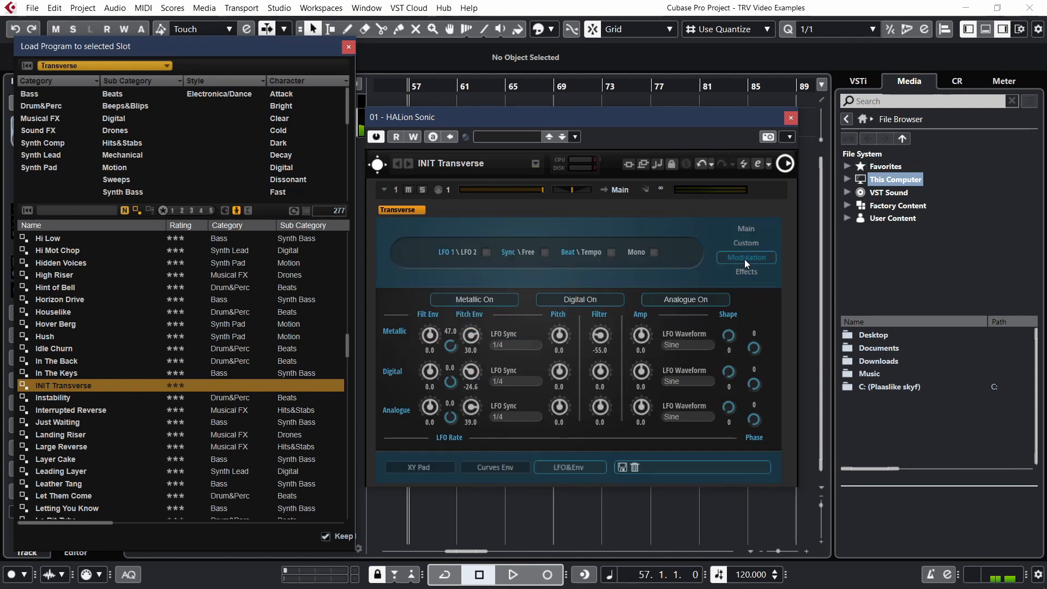
left_click(493, 468)
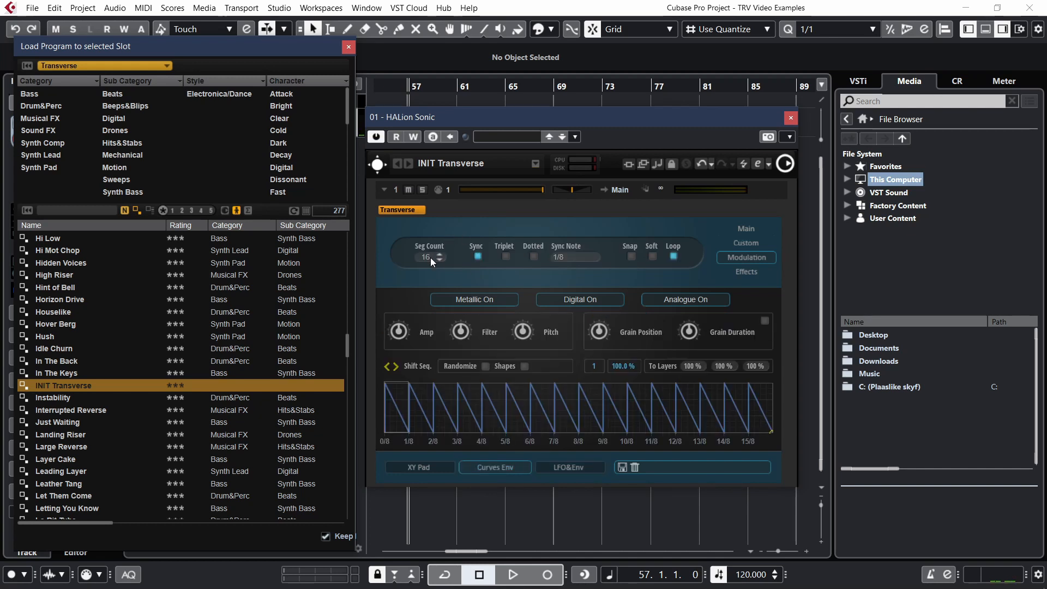
type("8")
key("Return")
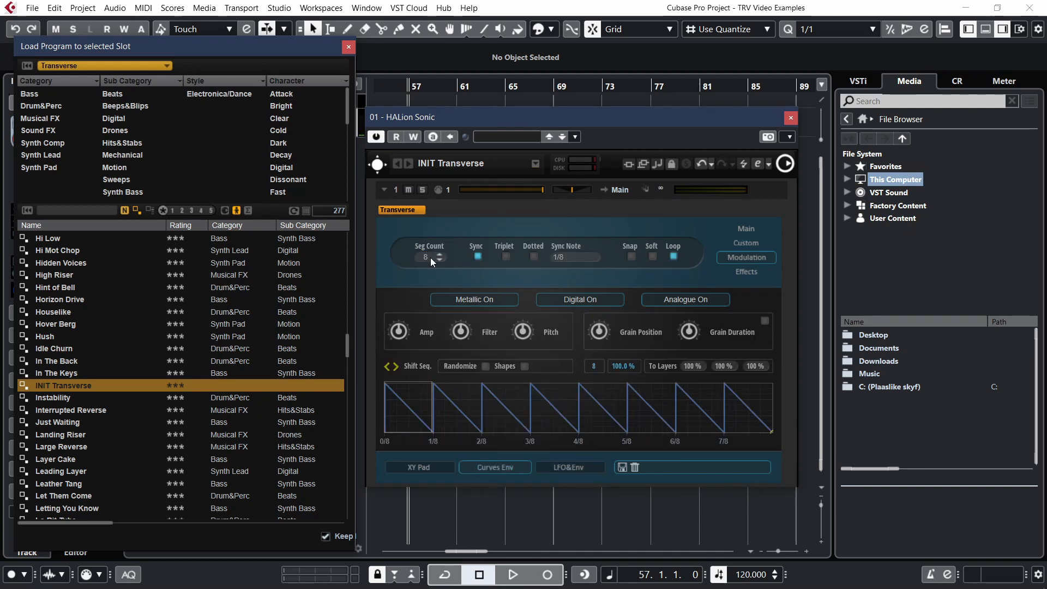
Apply the double-decay shape to curve segments 2, 5 and 8 and the rounded falling shape to segment 4, leaving shape mode.
left_click(525, 367)
left_click(697, 326)
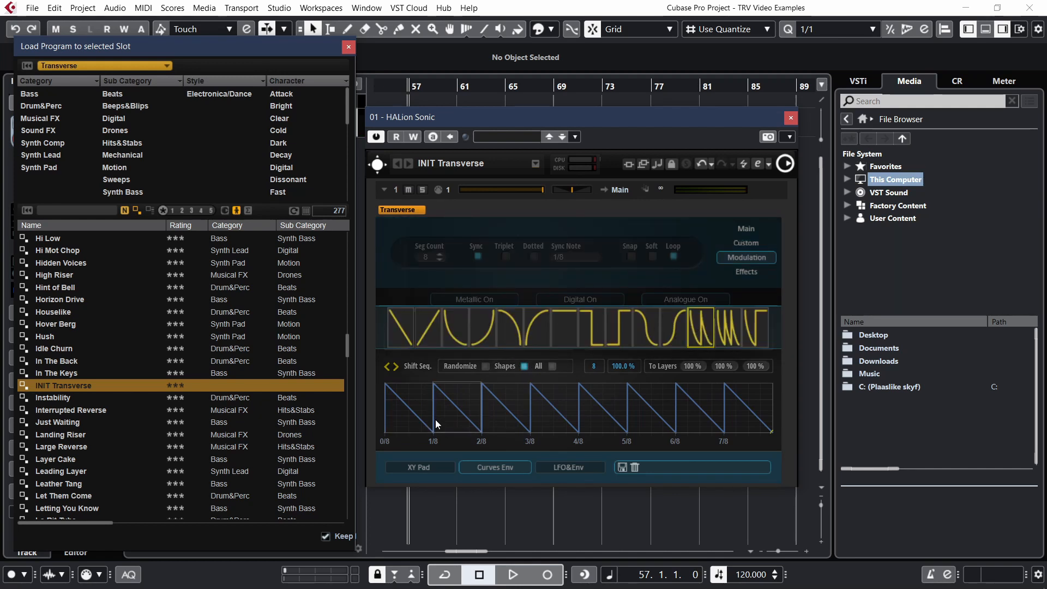
left_click(458, 405)
left_click(757, 415)
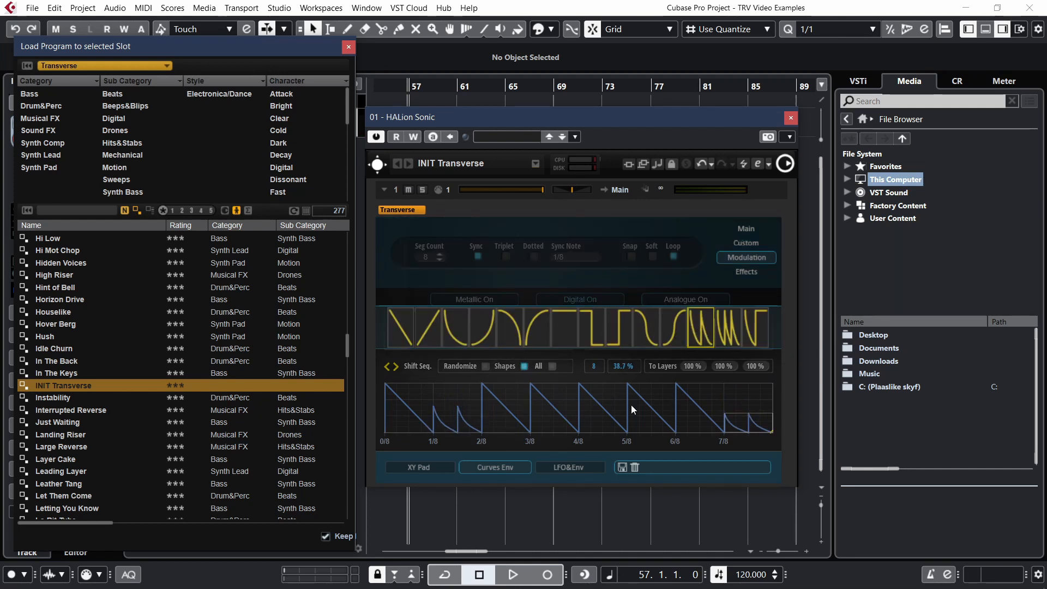
left_click(591, 404)
left_click(512, 322)
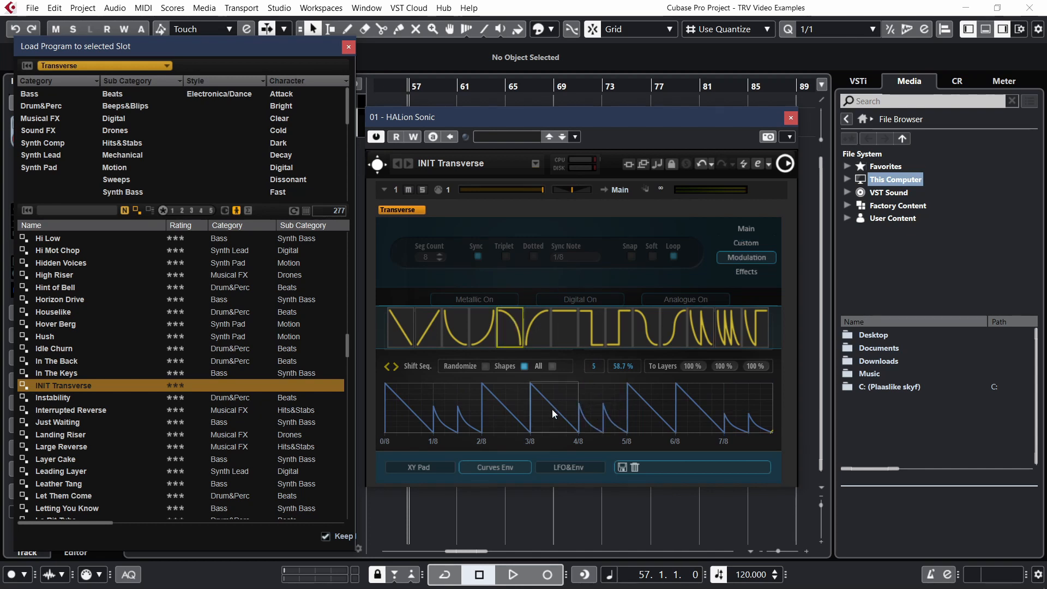
left_click(552, 409)
left_click(623, 281)
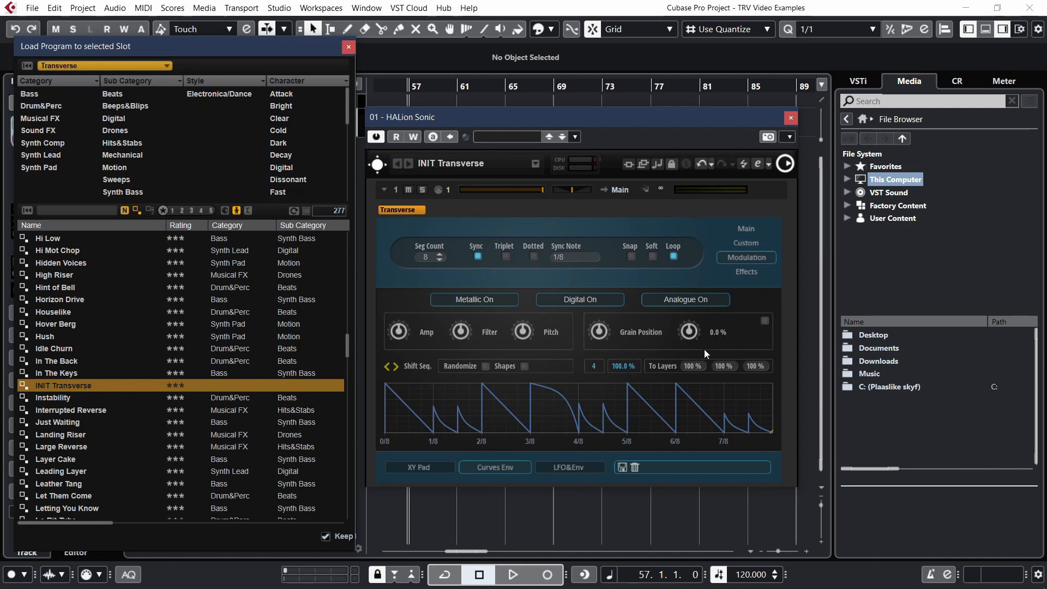
Set the curve's Metallic and Digital layer amounts to 0 % and try out its Pitch modulation amount.
double_click(724, 366)
type("0")
left_click_drag(522, 339, 524, 322)
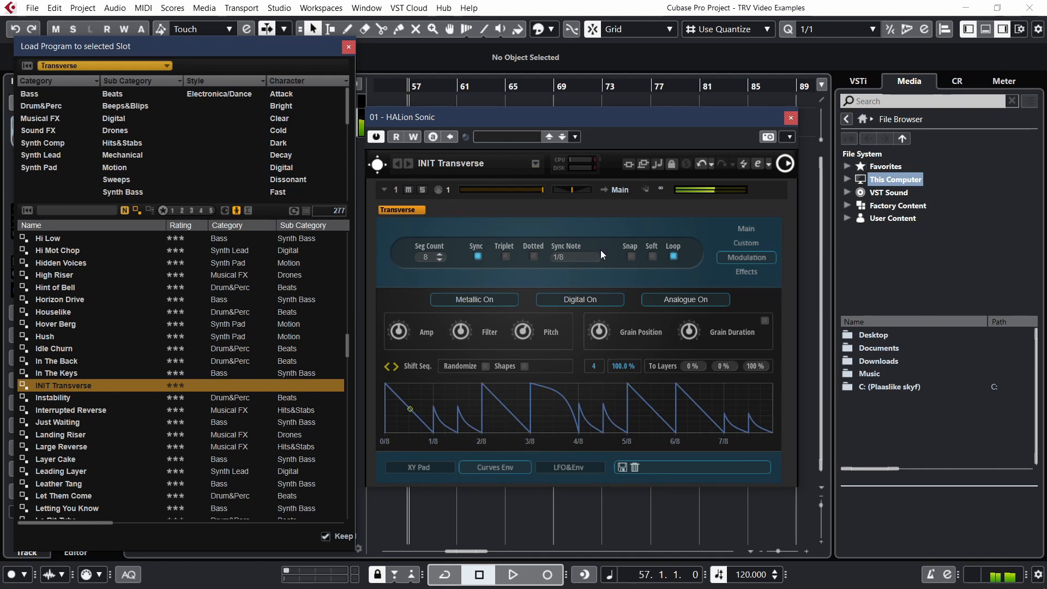
On the Main page, raise the Count to 4.
left_click(746, 228)
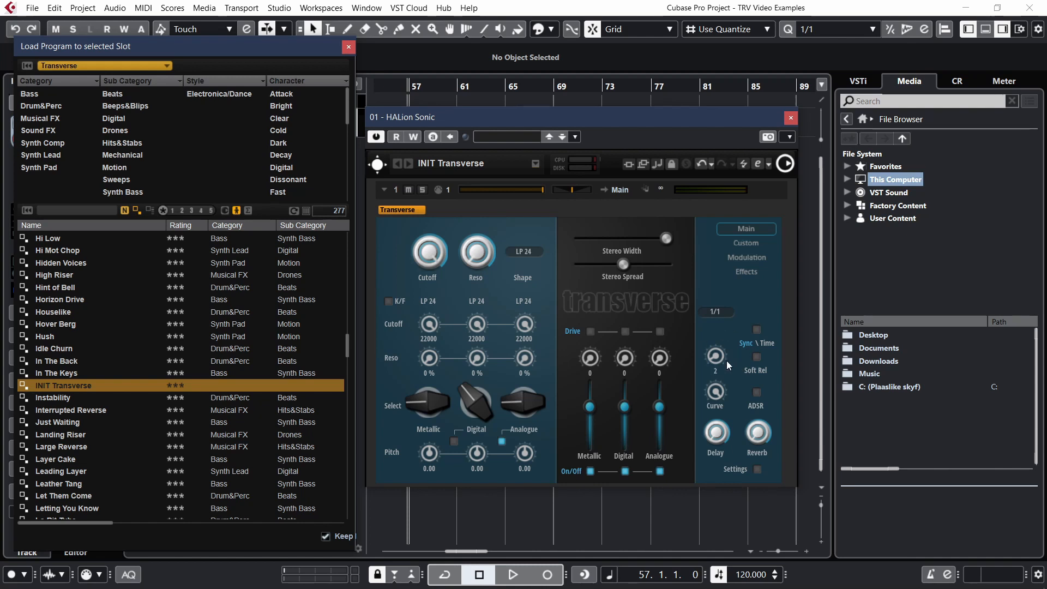
scroll(720, 359, "up", 1)
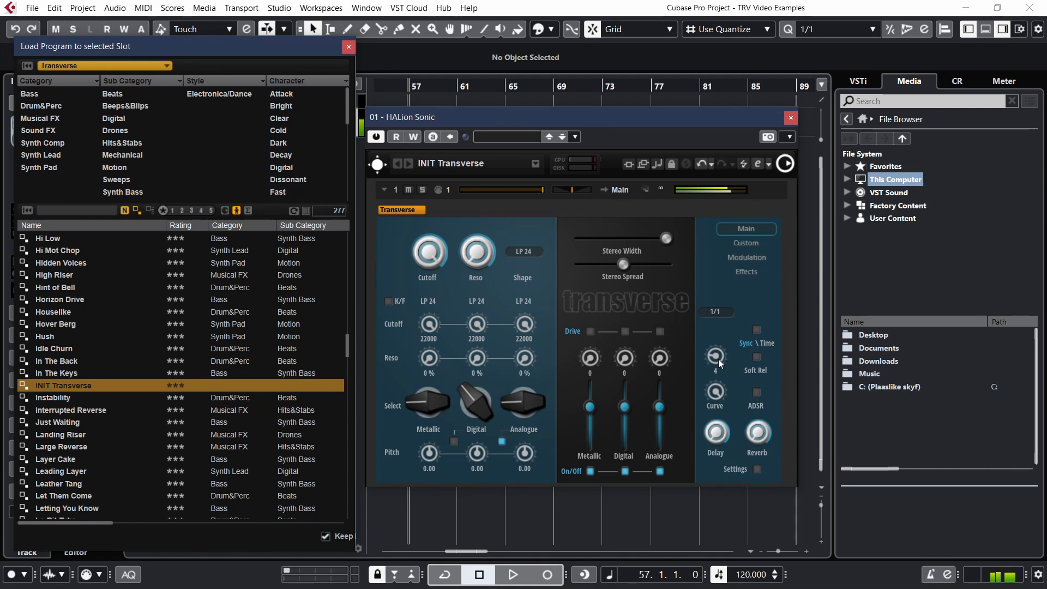
Switch the LFO and envelope settings to LFO 2 and lower the layers' Amp modulation, with Metallic at -64.0.
left_click(757, 259)
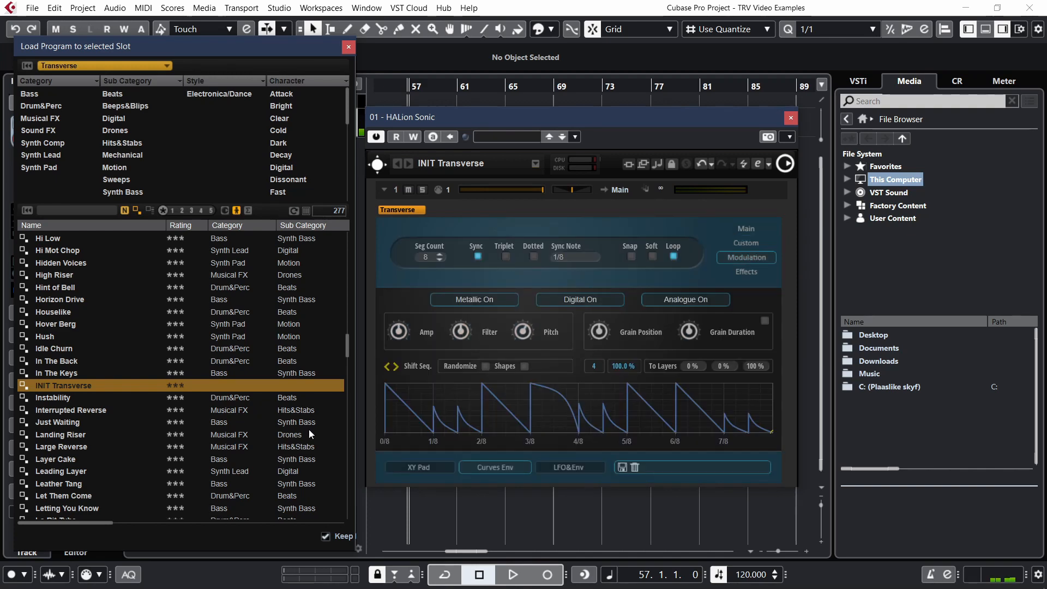
left_click(568, 470)
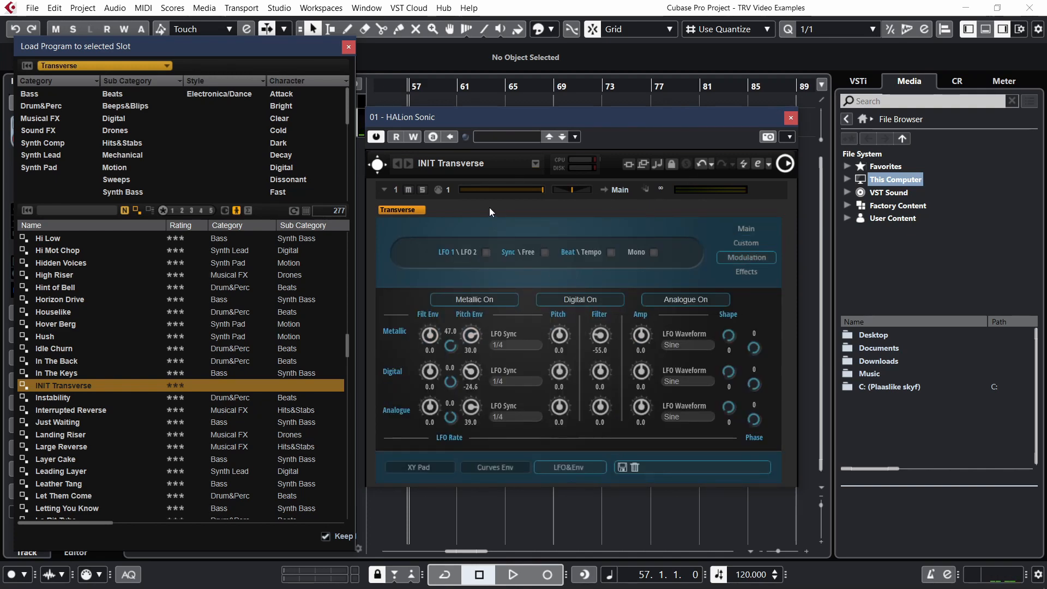
left_click(485, 253)
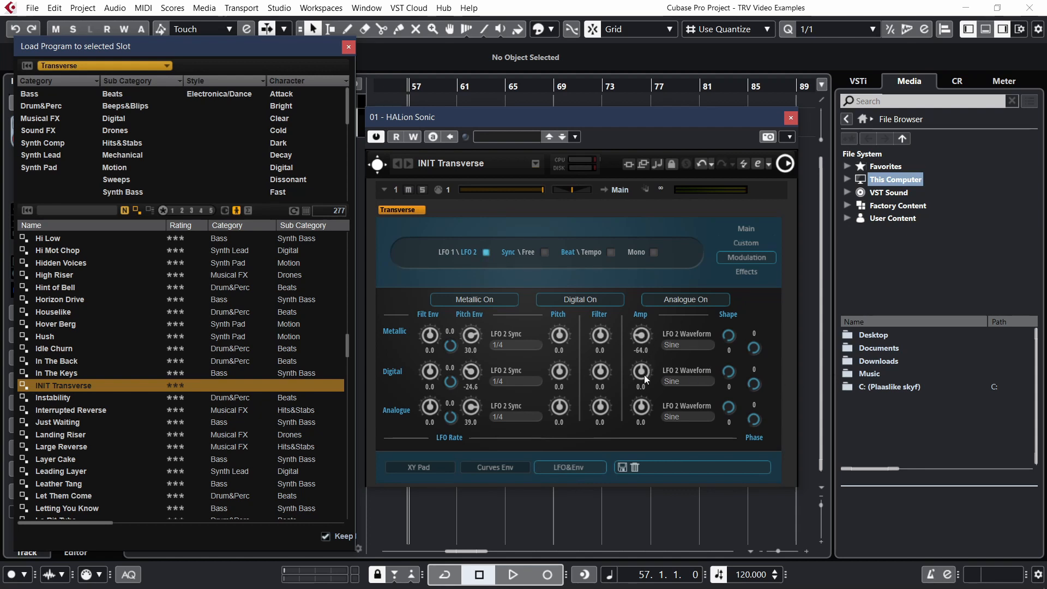
left_click_drag(644, 375, 638, 413)
left_click_drag(639, 453, 639, 452)
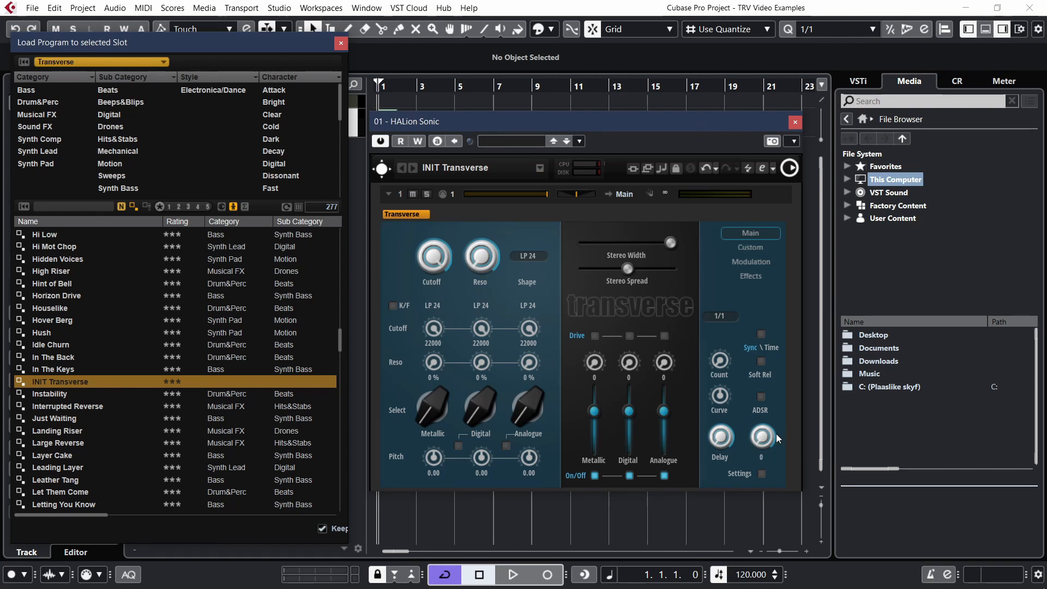
In the fresh INIT Transverse program, turn on ADSR and load White Noise.wav from the presets as the active custom sample.
left_click(761, 397)
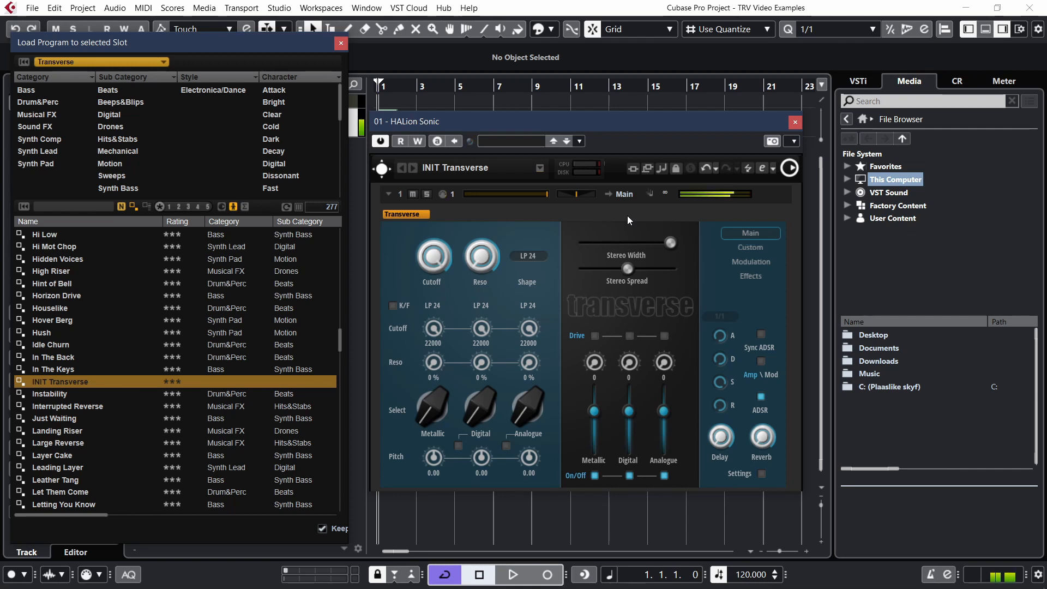
left_click(754, 246)
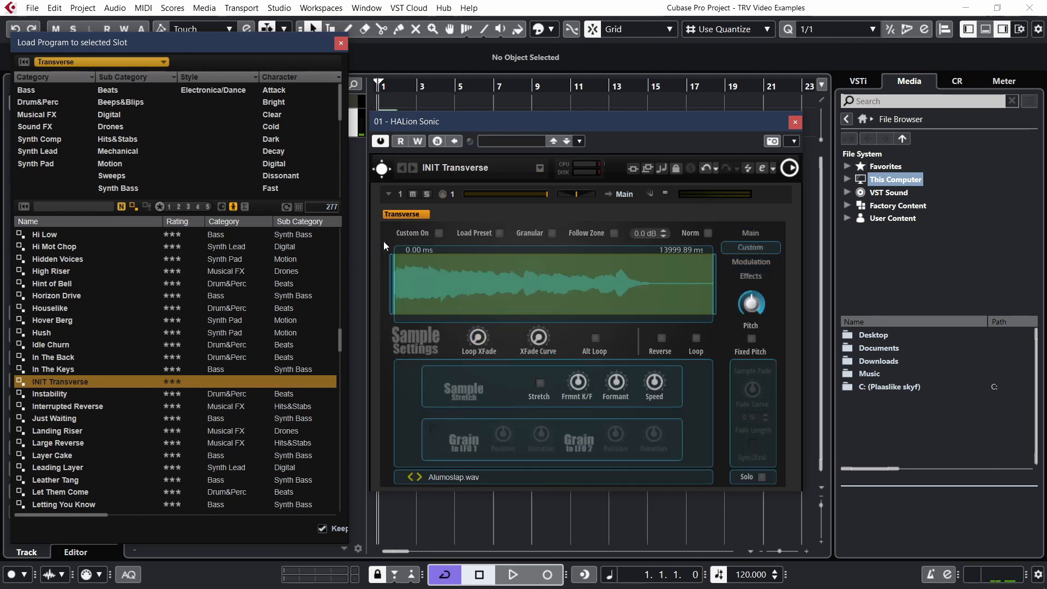
left_click(439, 232)
left_click(499, 233)
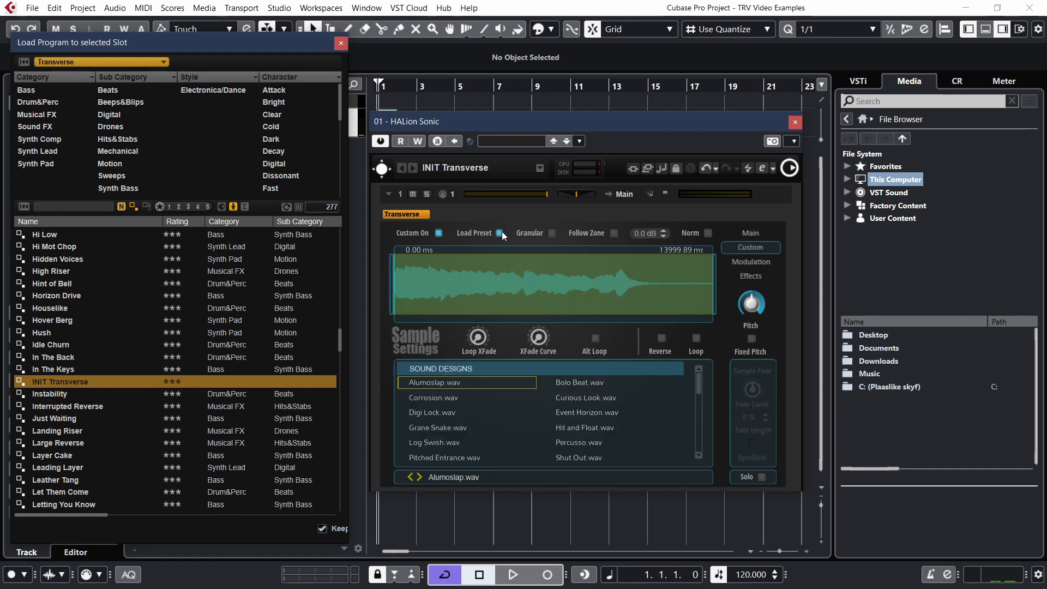
scroll(480, 405, "down", 10)
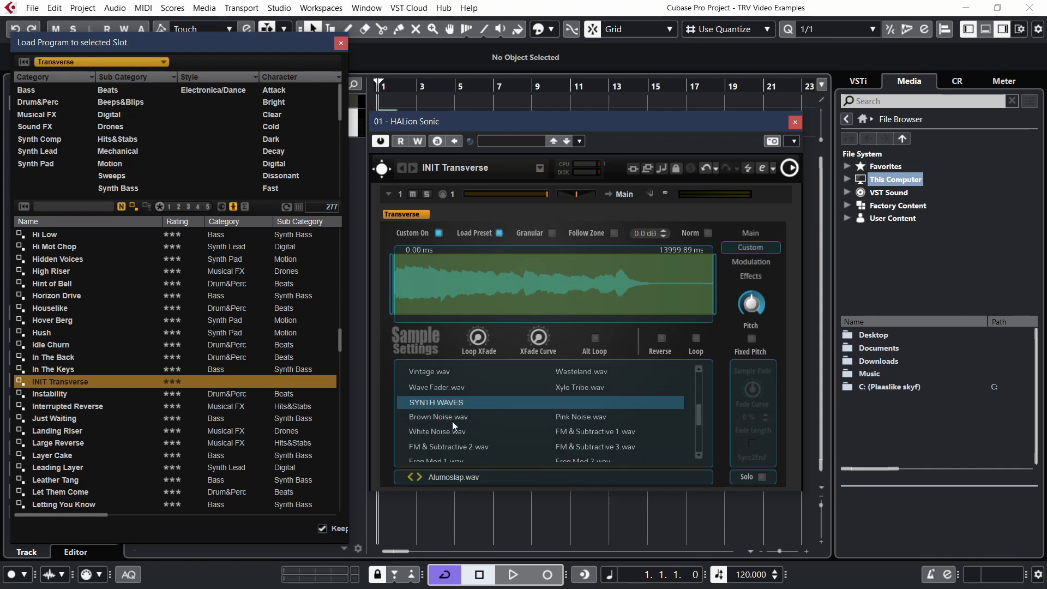
left_click(445, 434)
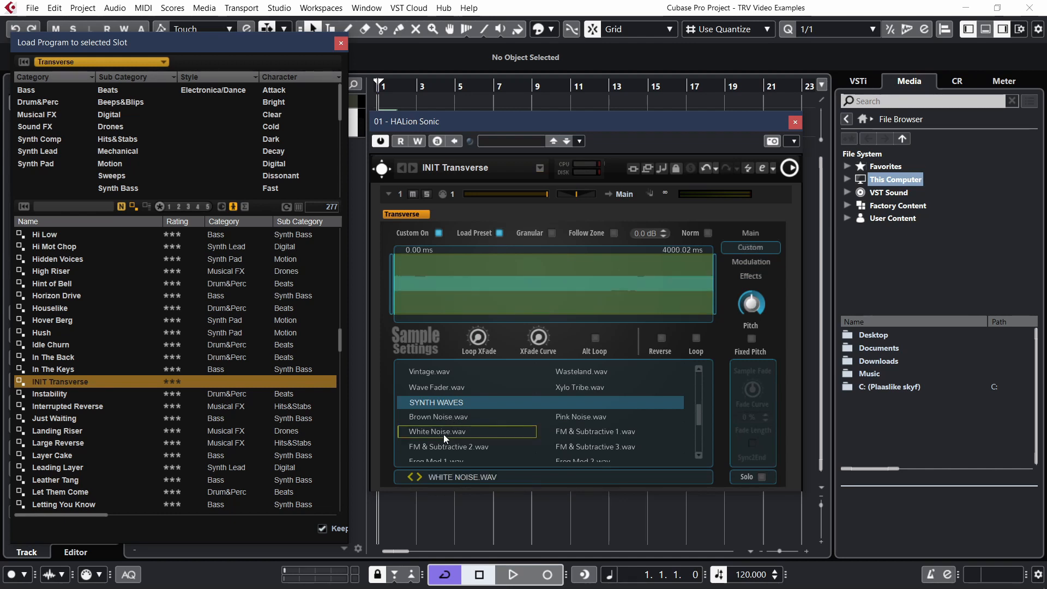
Solo the custom sample and narrow its looped range to about 274–3418 ms.
left_click(761, 476)
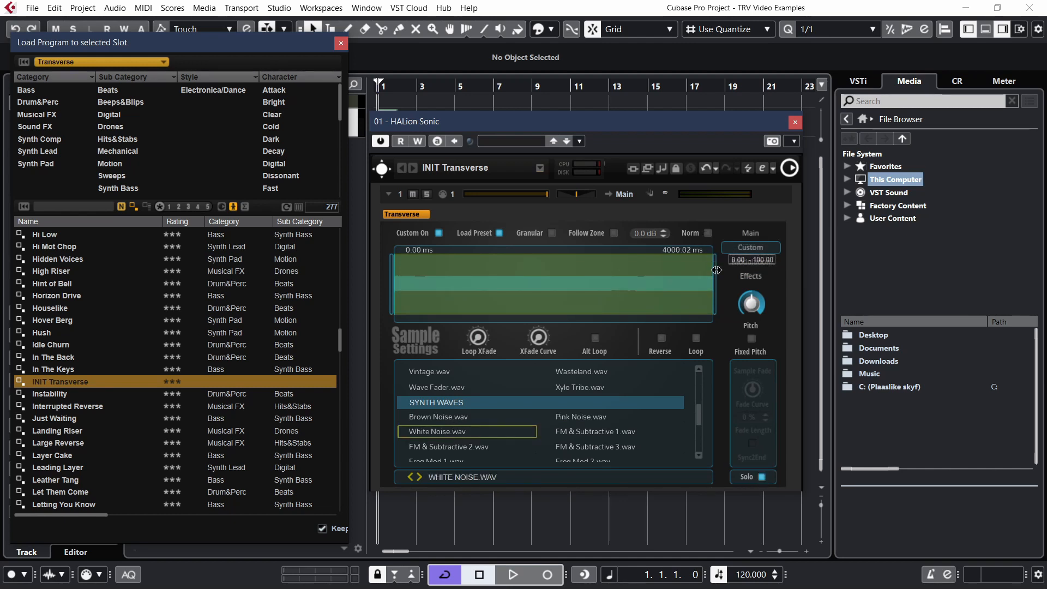
left_click_drag(715, 271, 646, 273)
left_click_drag(533, 273, 556, 274)
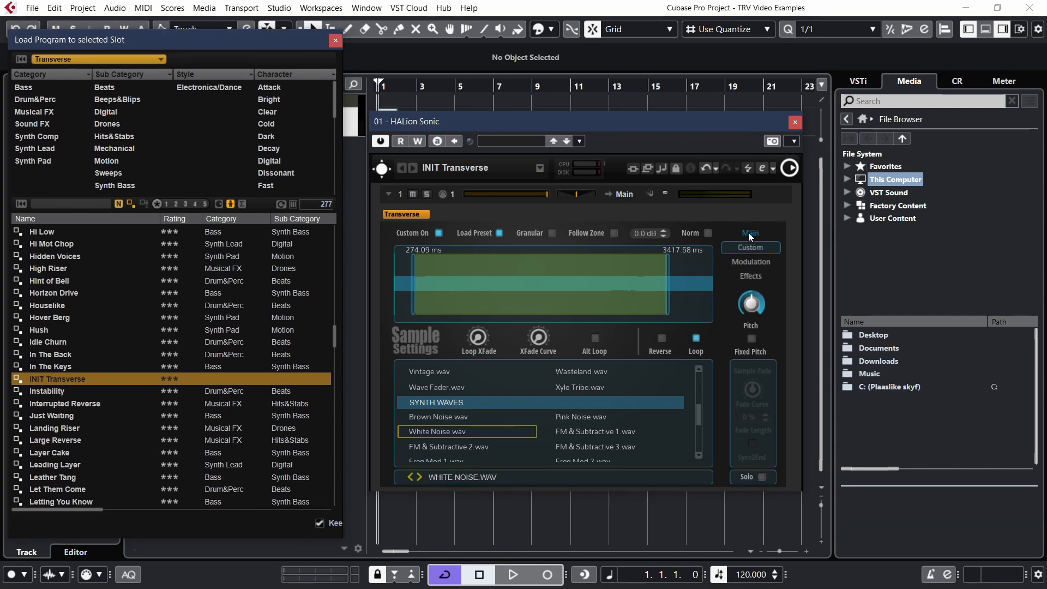
On the Main page, turn off the Analogue layer and step the Digital selector to a different sound.
left_click(749, 232)
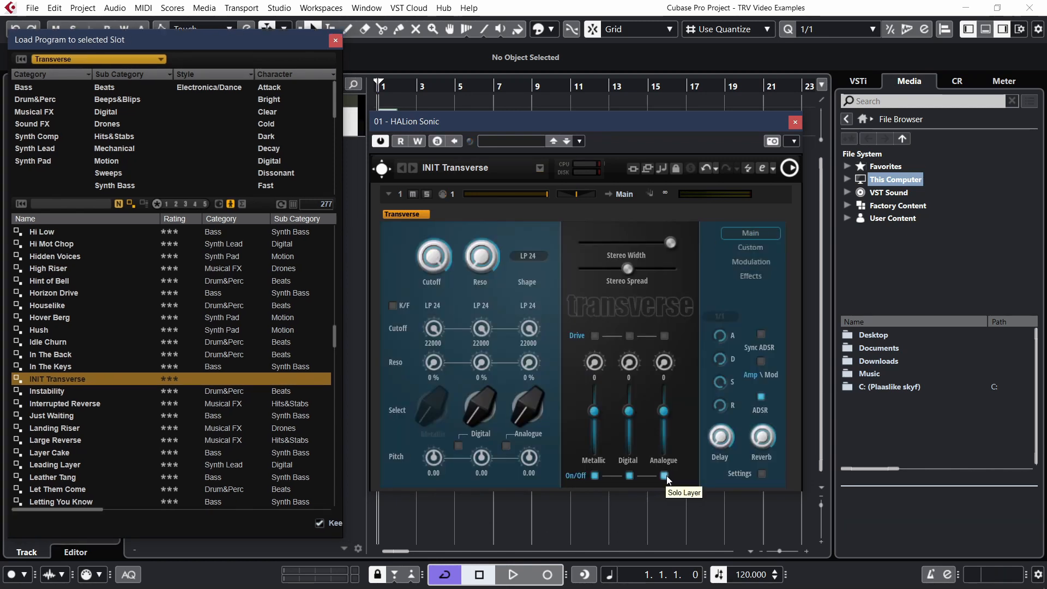
left_click(665, 475)
scroll(488, 407, "up", 1)
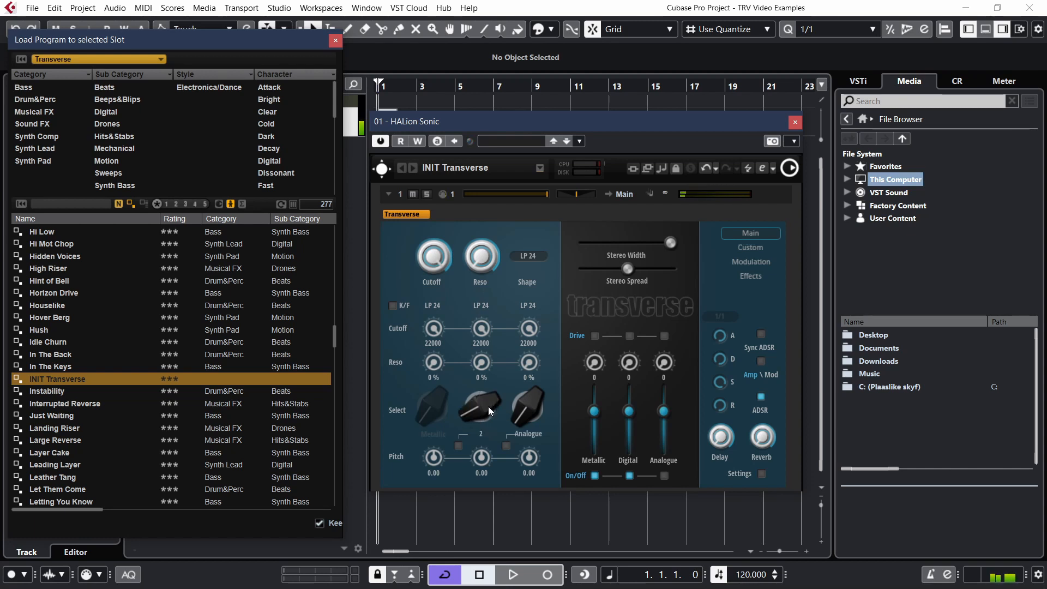
scroll(489, 407, "up", 2)
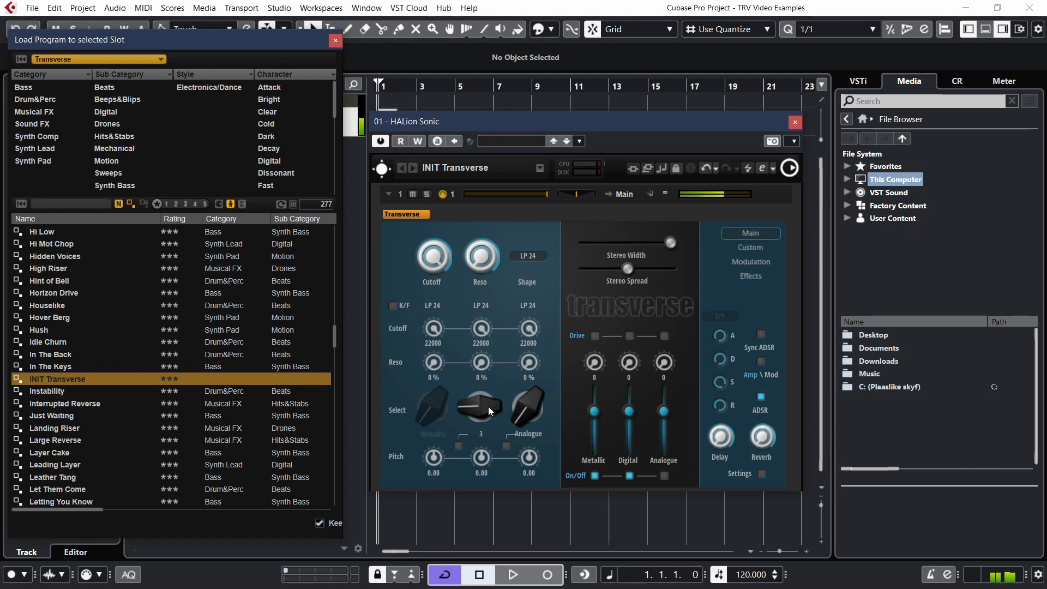
scroll(488, 407, "up", 1)
In the LFO and envelope modulation settings, set the Metallic and Digital Amp modulation to -72.0.
left_click(754, 261)
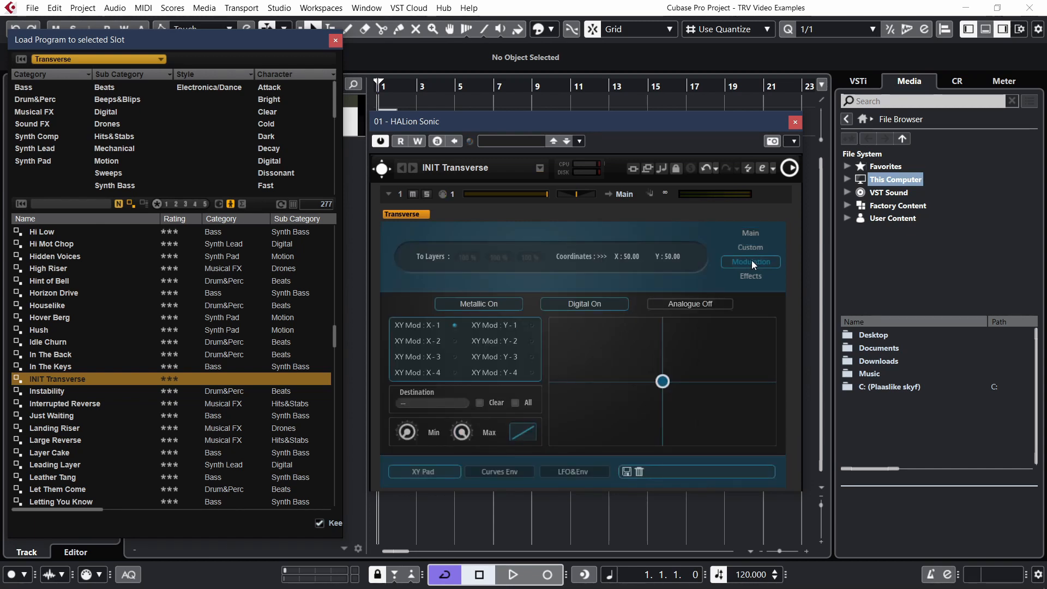
left_click(581, 472)
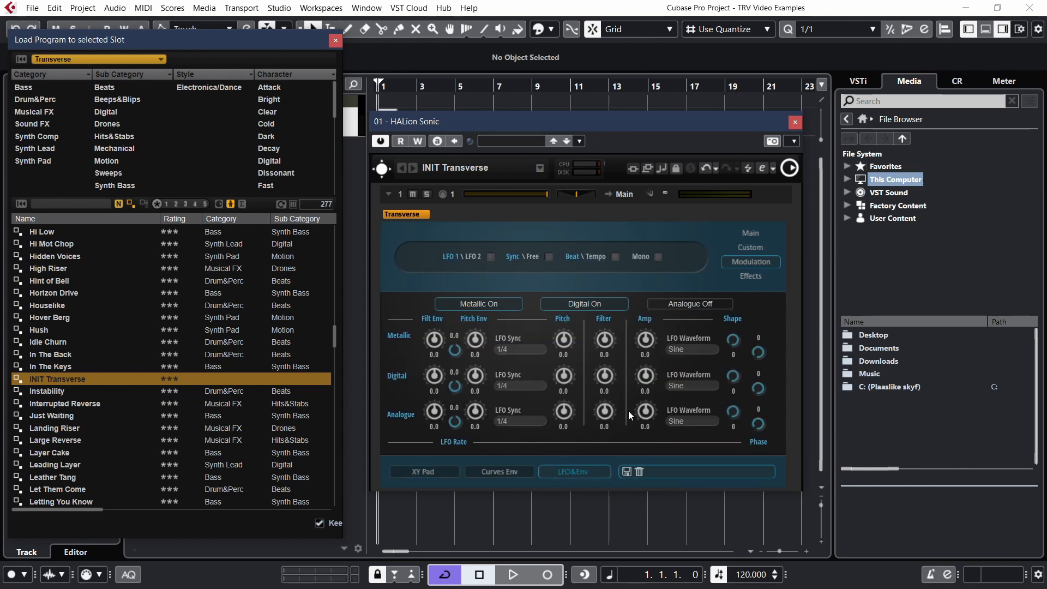
left_click_drag(646, 379, 649, 398)
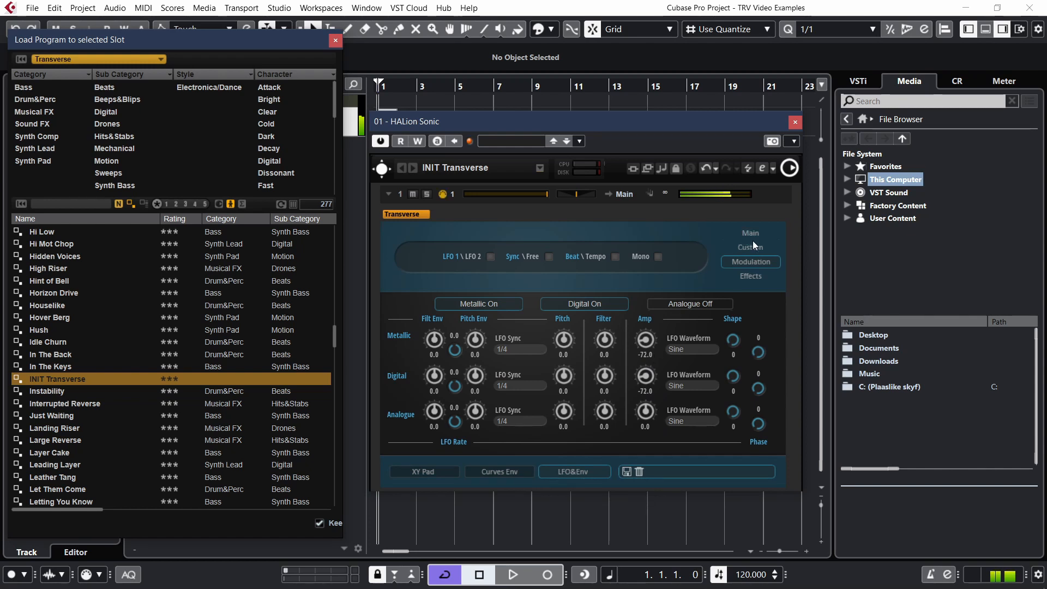
Assign Filter to XY Mod X-1 on the XY Pad and set its Digital layer amount to -50 %.
left_click(436, 473)
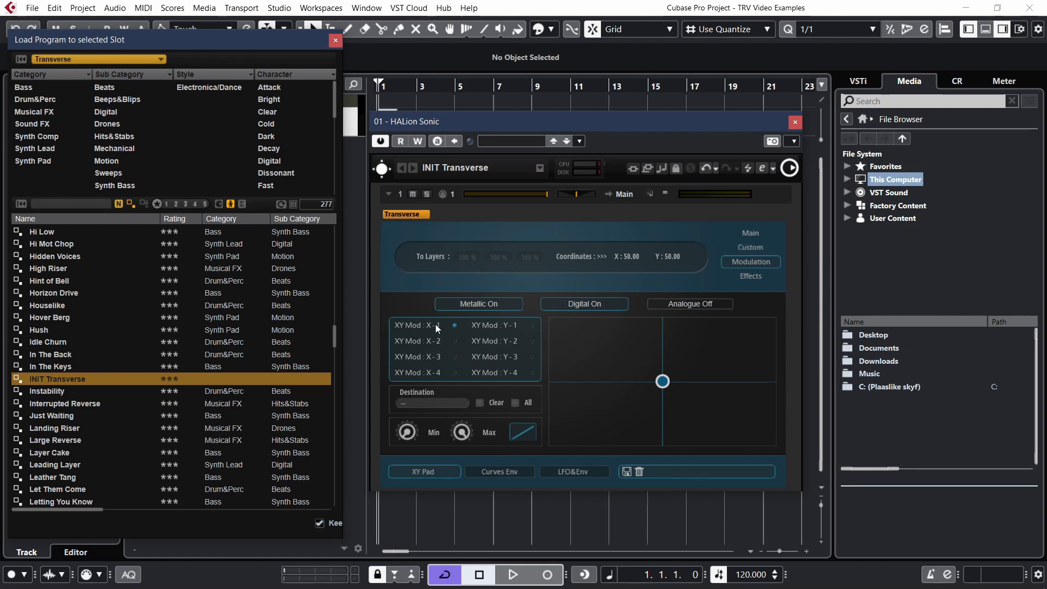
left_click(433, 403)
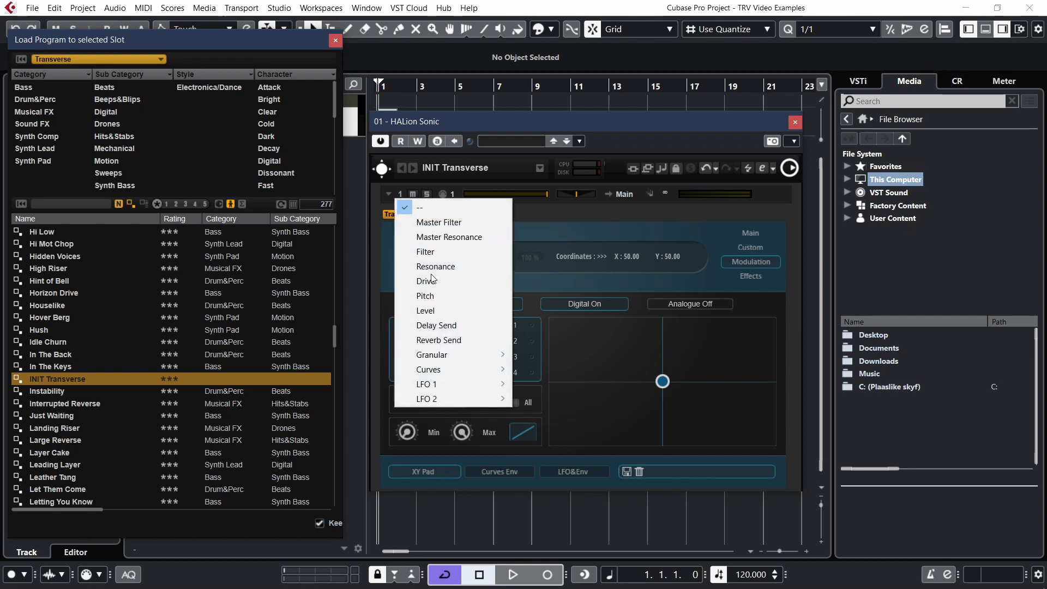
left_click(440, 257)
mouse_move(658, 382)
left_mouse_down()
mouse_move(612, 381)
mouse_move(771, 369)
mouse_move(657, 382)
left_mouse_up()
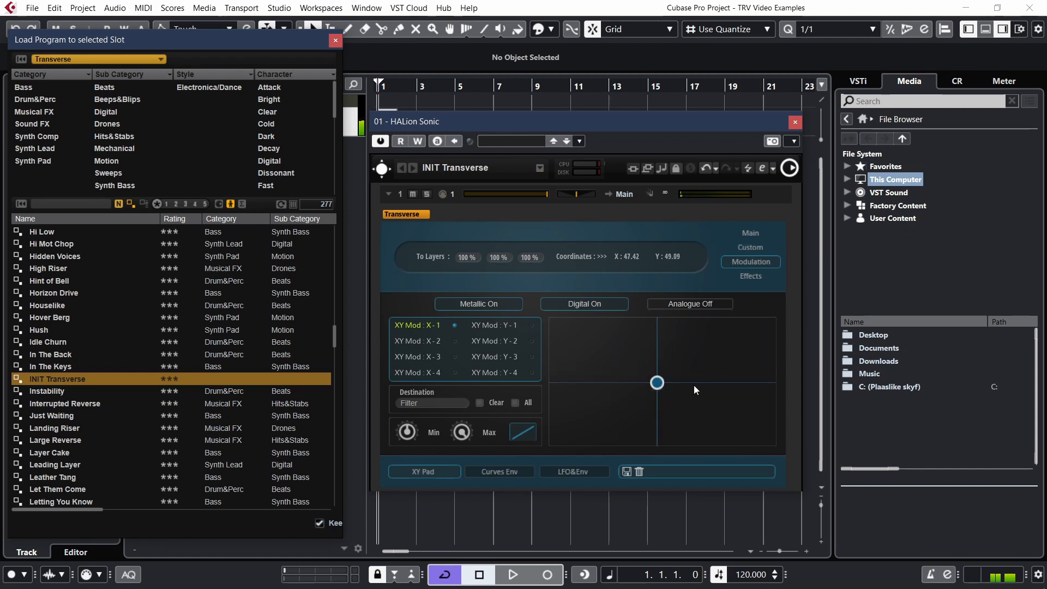
left_click(712, 390, "ctrl")
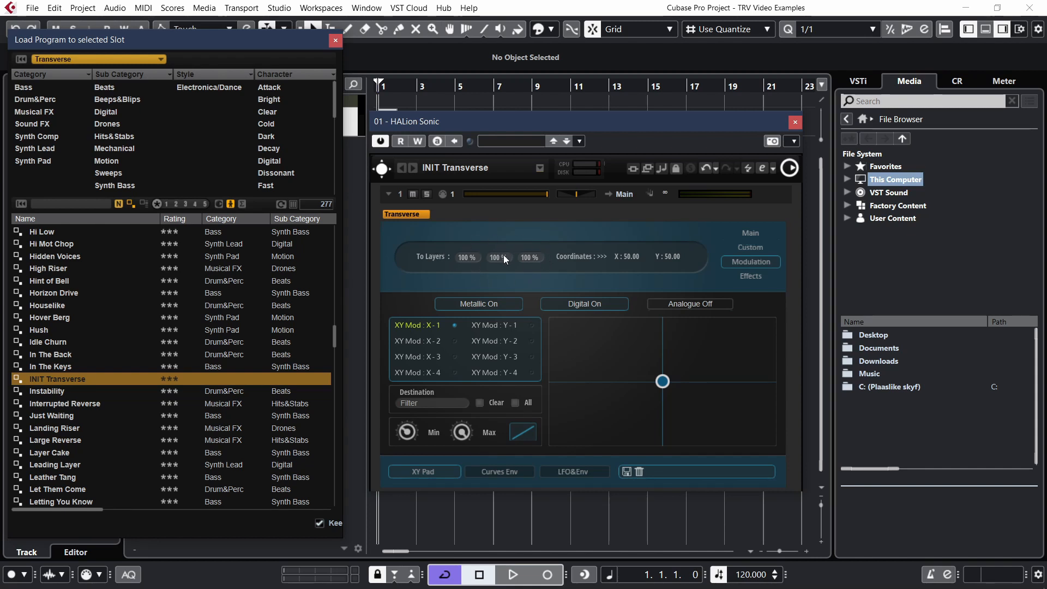
type("-50")
key("Return")
Assign Master Filter to XY Mod Y-1, and return to the Main page.
left_click(496, 324)
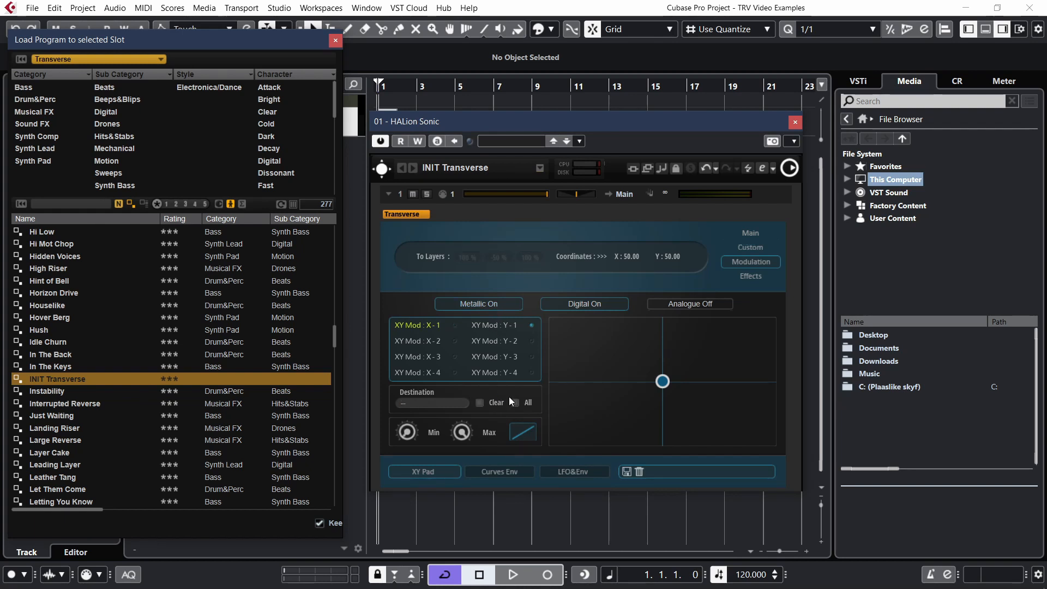
left_click(469, 400)
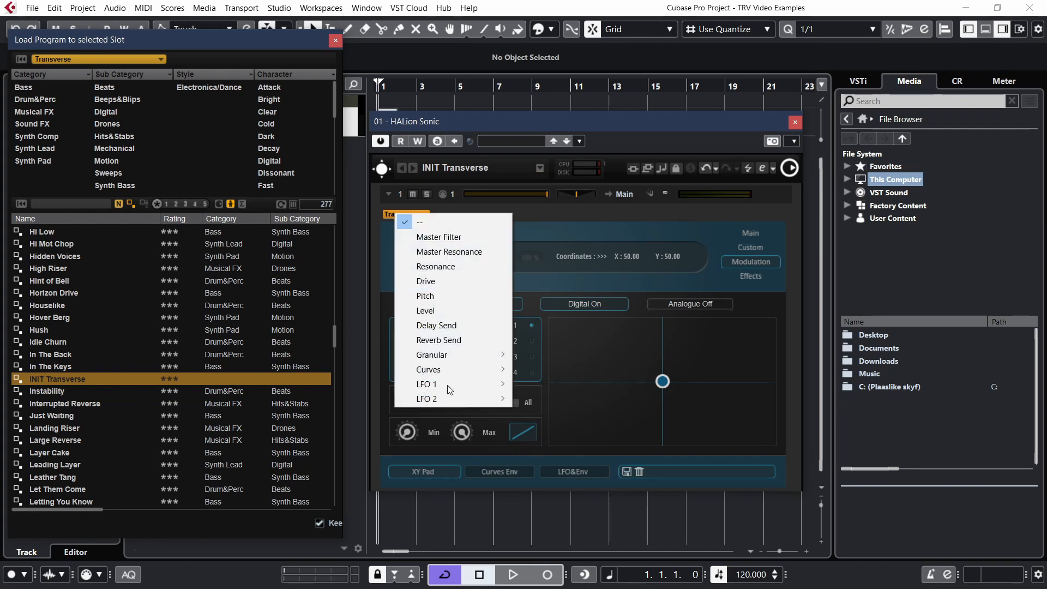
left_click(467, 232)
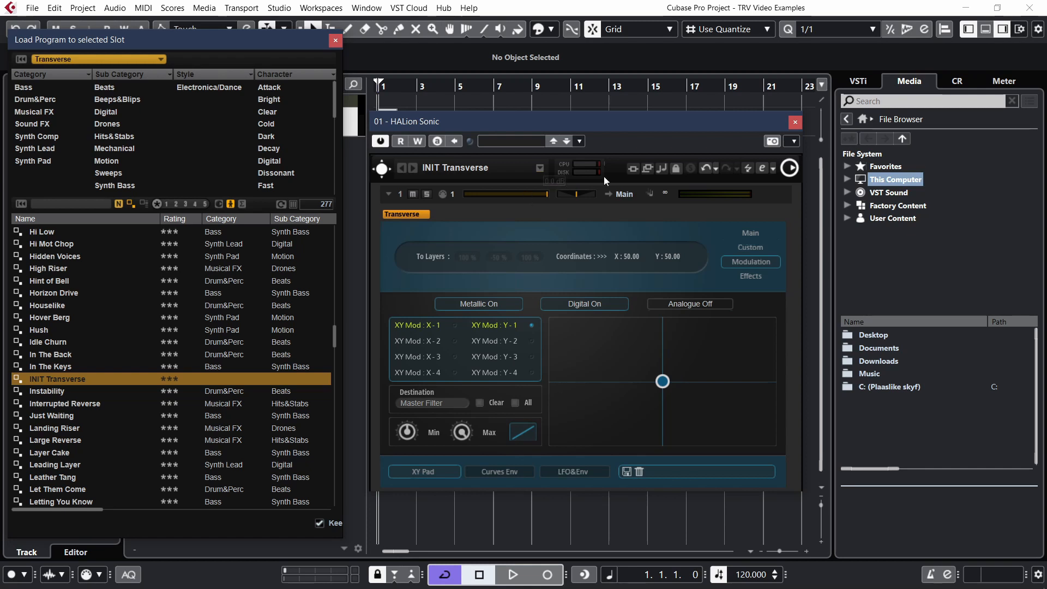
left_click(749, 233)
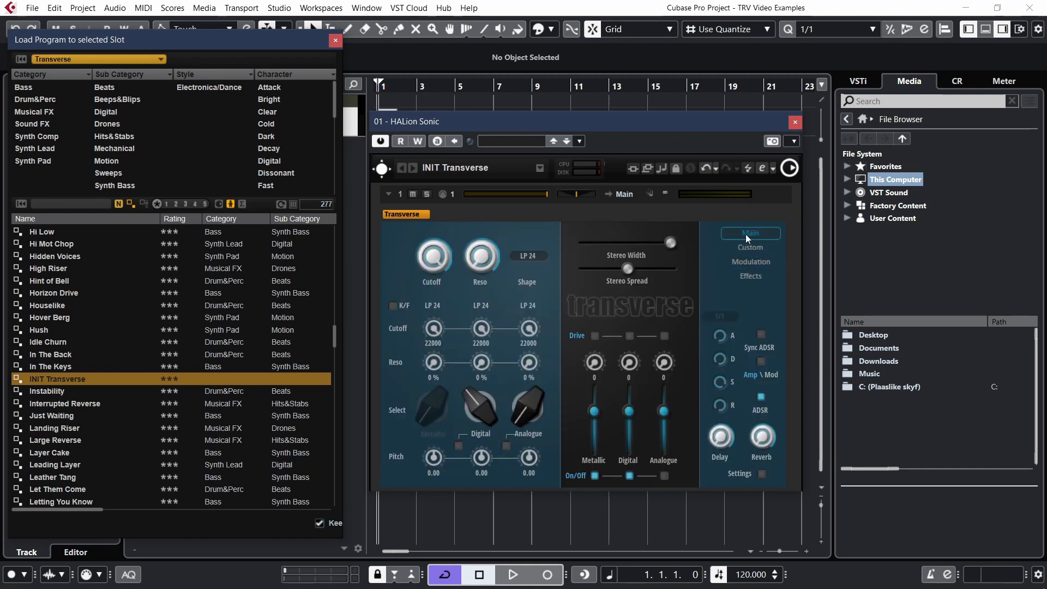
Adjust the Master Filter minimum for XY Mod Y-1, move the pad handle to about X 63, Y 28, and return to the Main page.
left_click(538, 259)
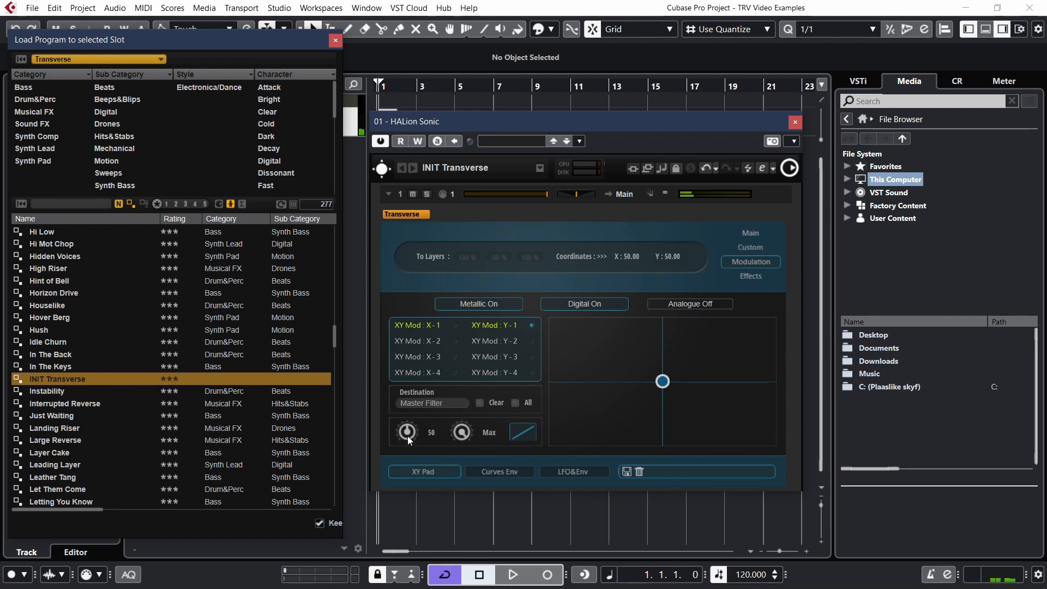
left_click_drag(407, 436, 404, 463)
left_click_drag(661, 382, 691, 406)
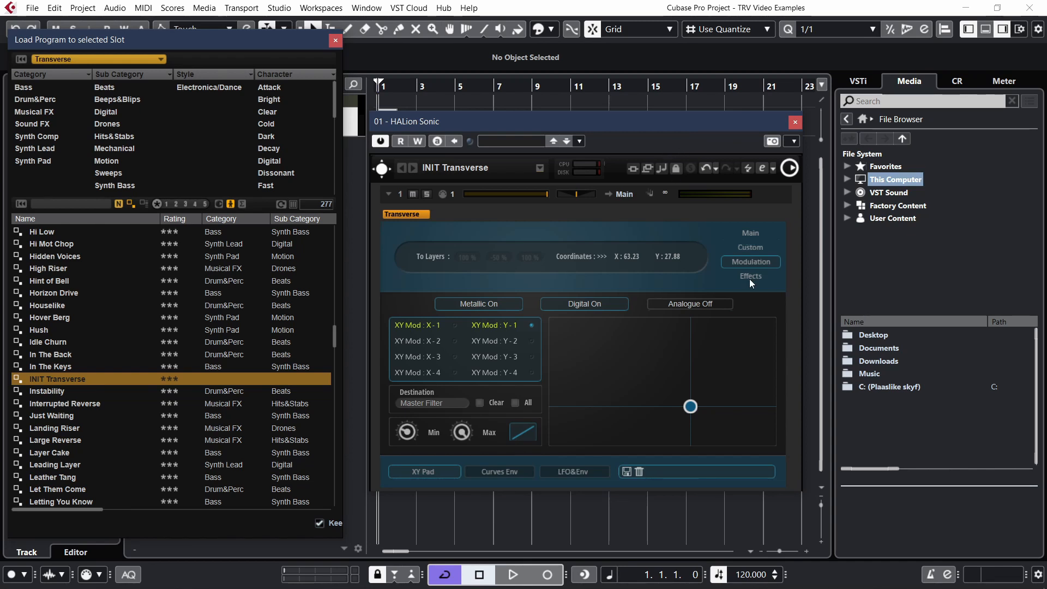
left_click(757, 233)
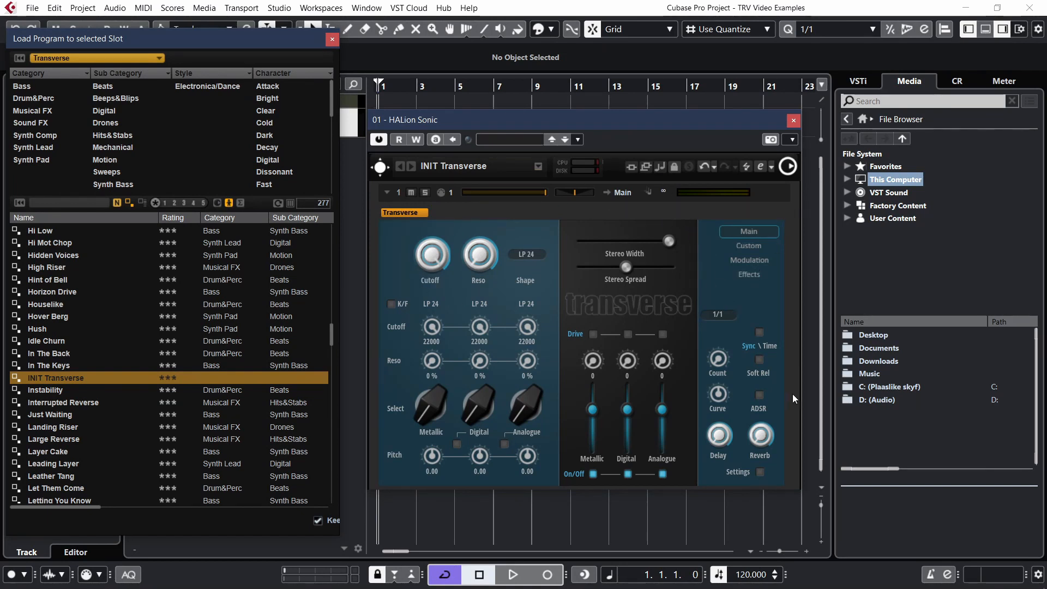
Turn on ADSR on the Main page, and enable the Custom layer with the preset sample Oven Door.wav.
left_click(759, 395)
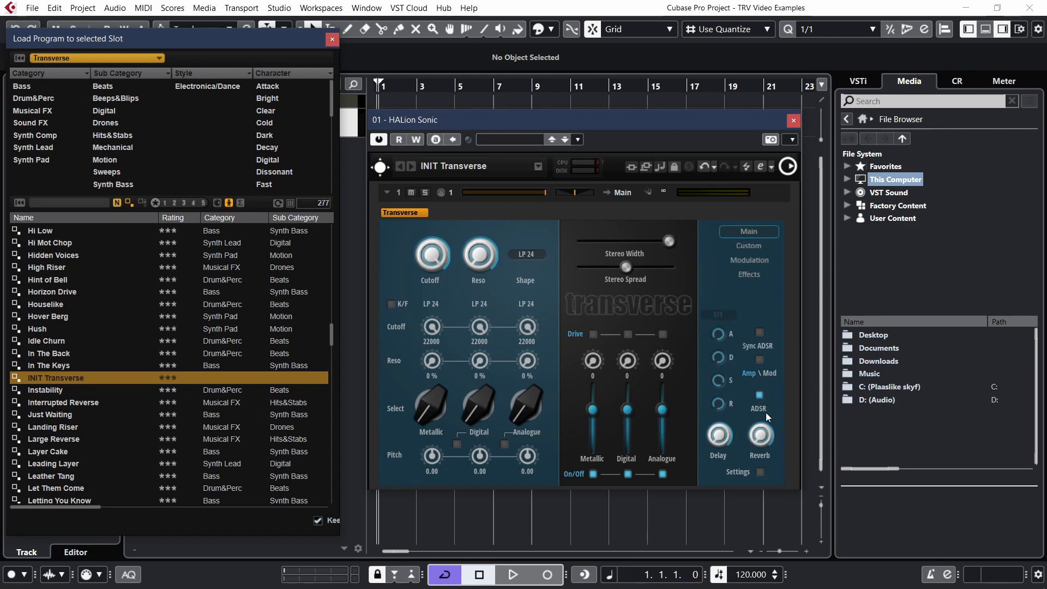
left_click(747, 247)
left_click(438, 231)
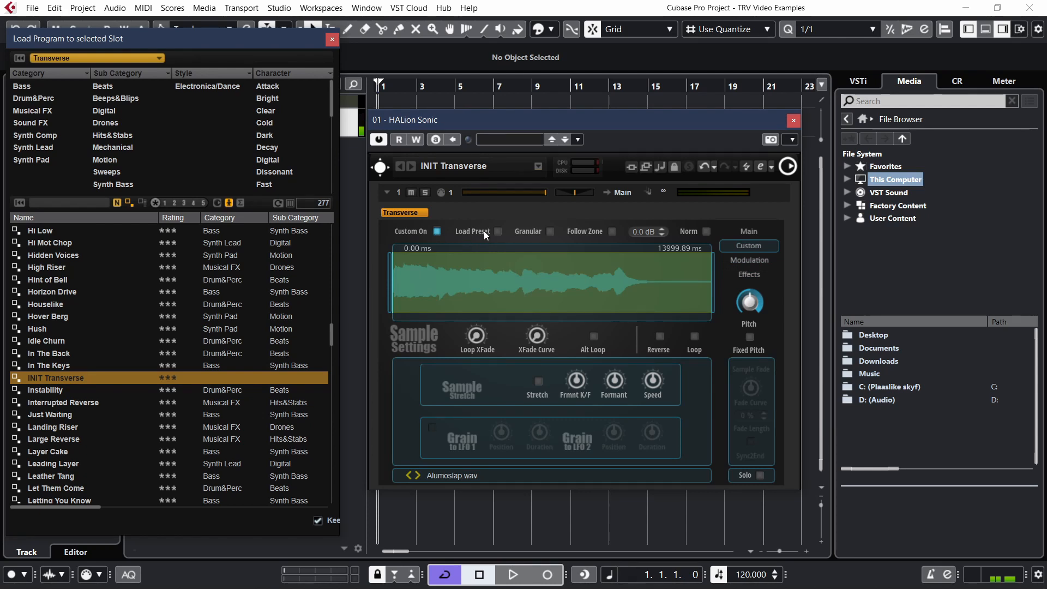
left_click(497, 231)
left_click_drag(696, 394, 699, 446)
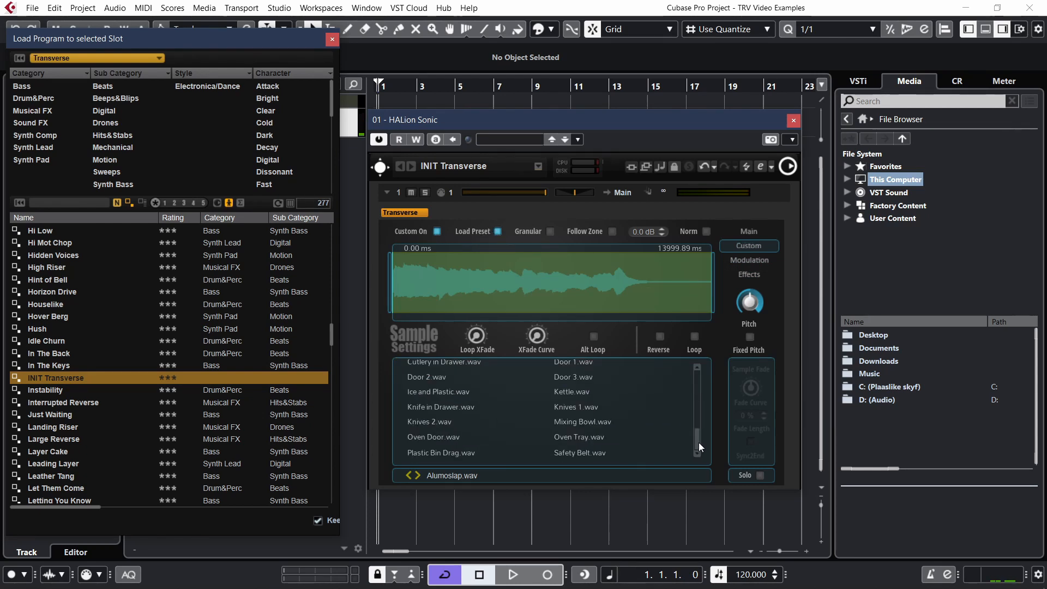
left_click(442, 437)
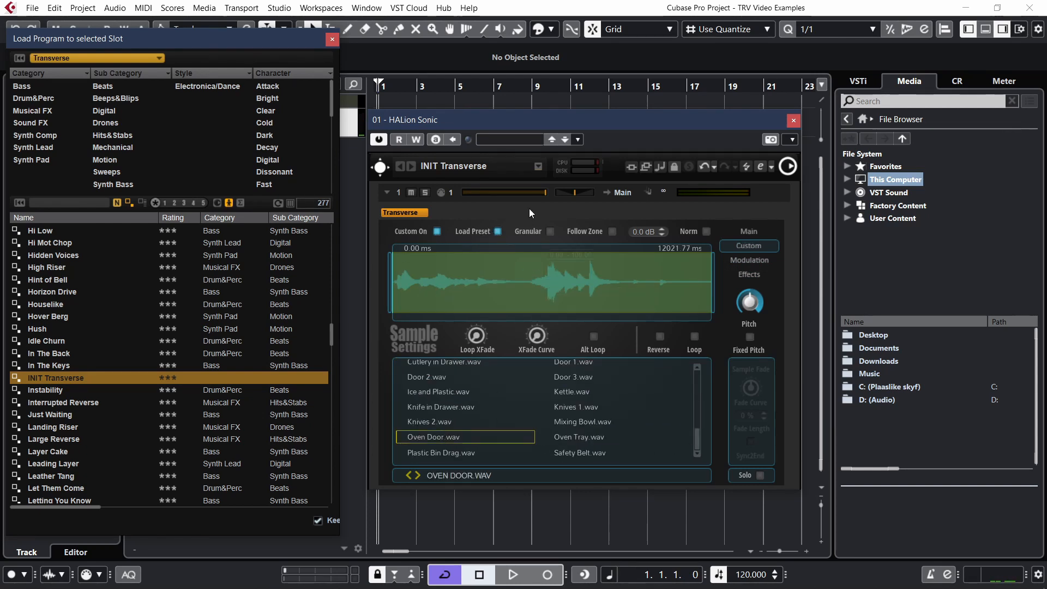
Switch the Oven Door sample to Granular, limit its range to about 515–1828 ms, and solo the custom layer.
left_click(552, 232)
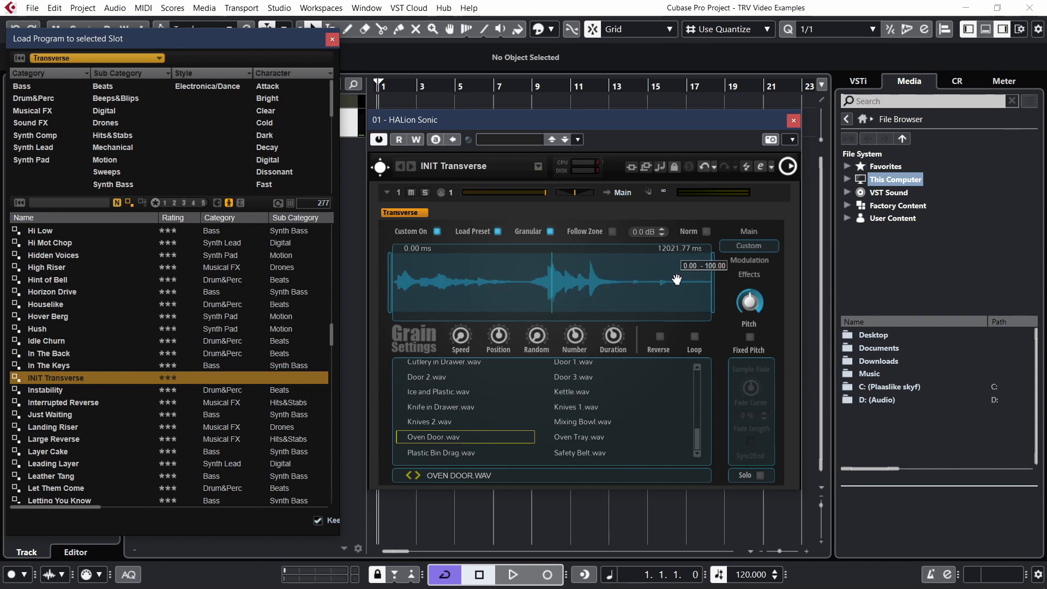
left_click_drag(712, 277, 404, 282)
left_click(760, 475)
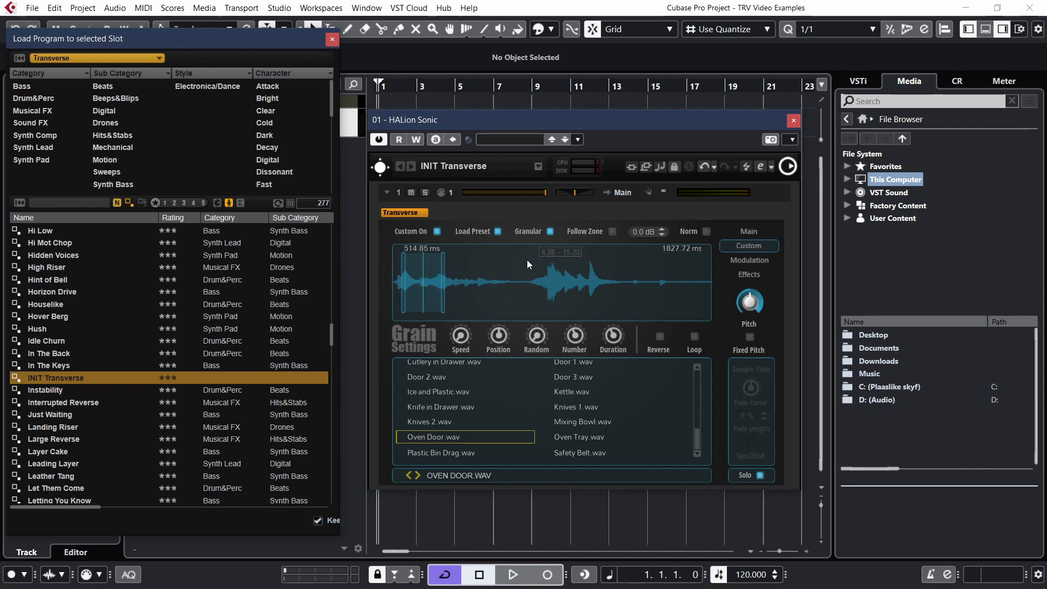
Raise the grain Random amount, set the grain Number to 7, and lower the grain Position slightly.
left_click_drag(540, 337, 544, 317)
scroll(581, 338, "up", 2)
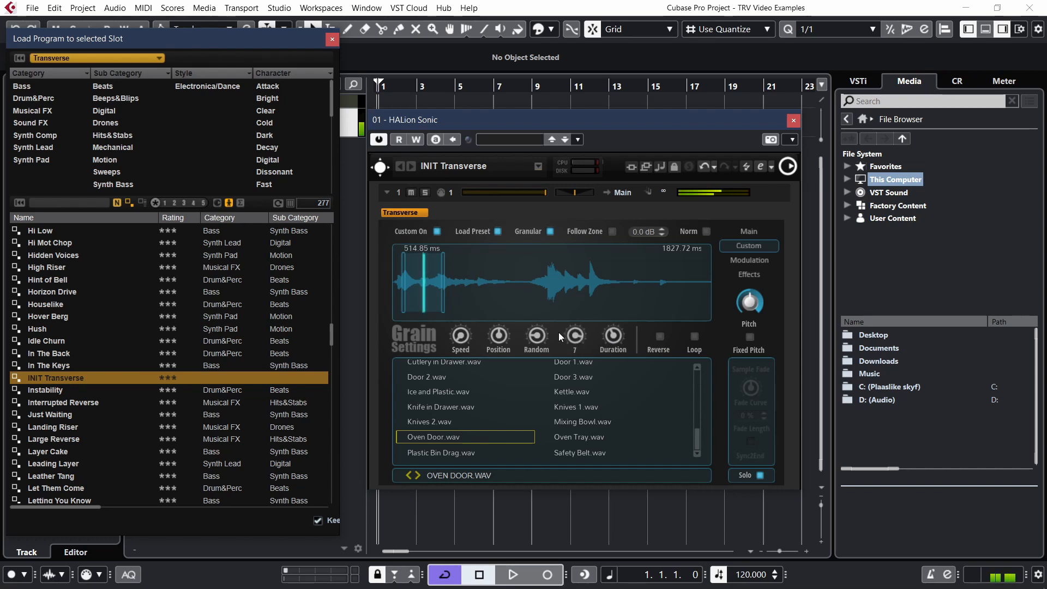
left_click_drag(495, 340, 502, 386)
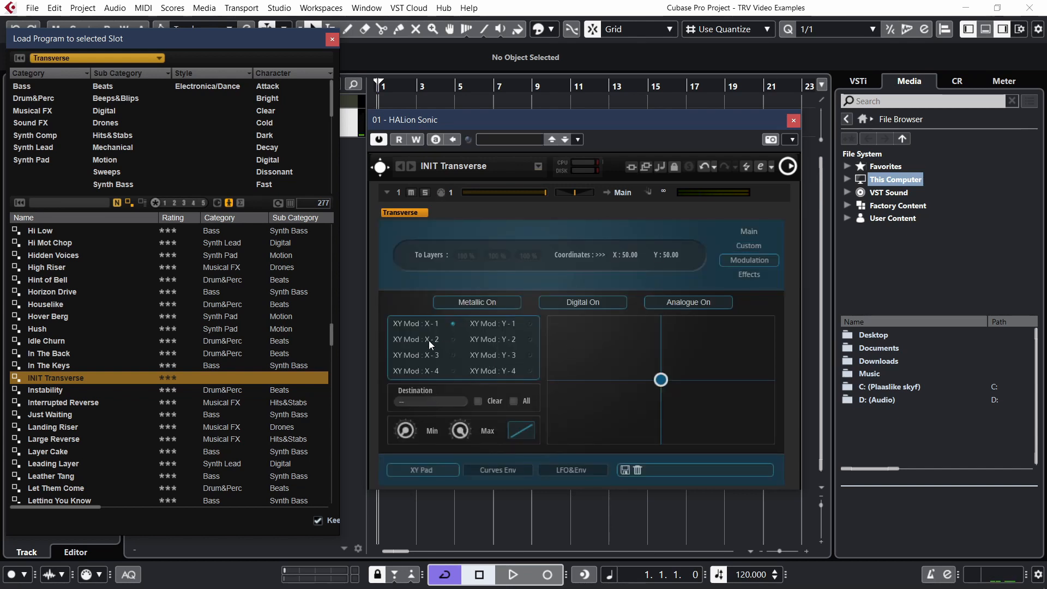
Assign Filter to XY Mod X-1 on the XY Pad and return to the Custom page.
left_click(433, 402)
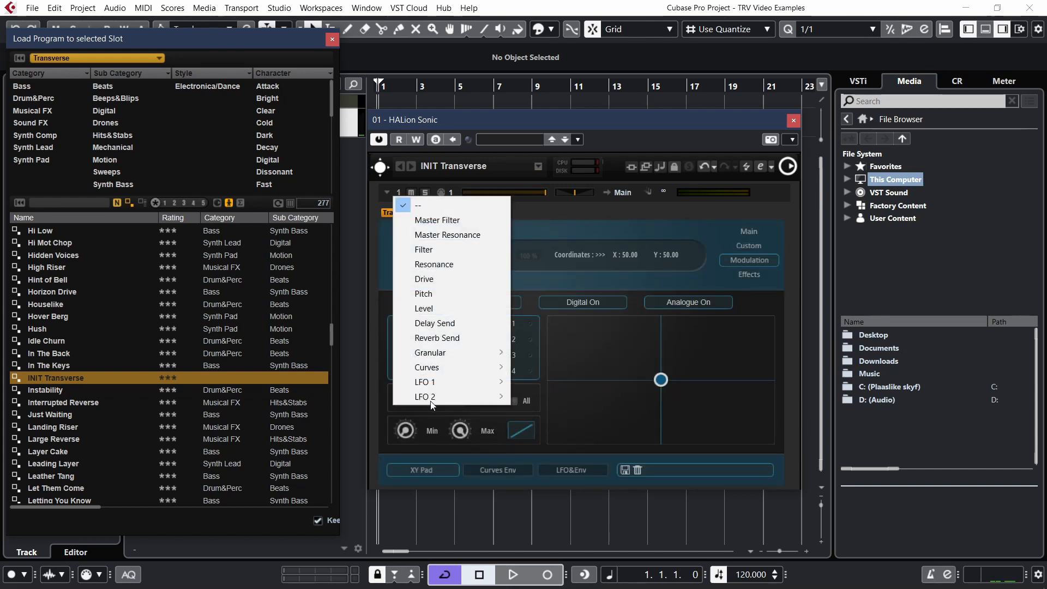
left_click(453, 247)
left_click(745, 244)
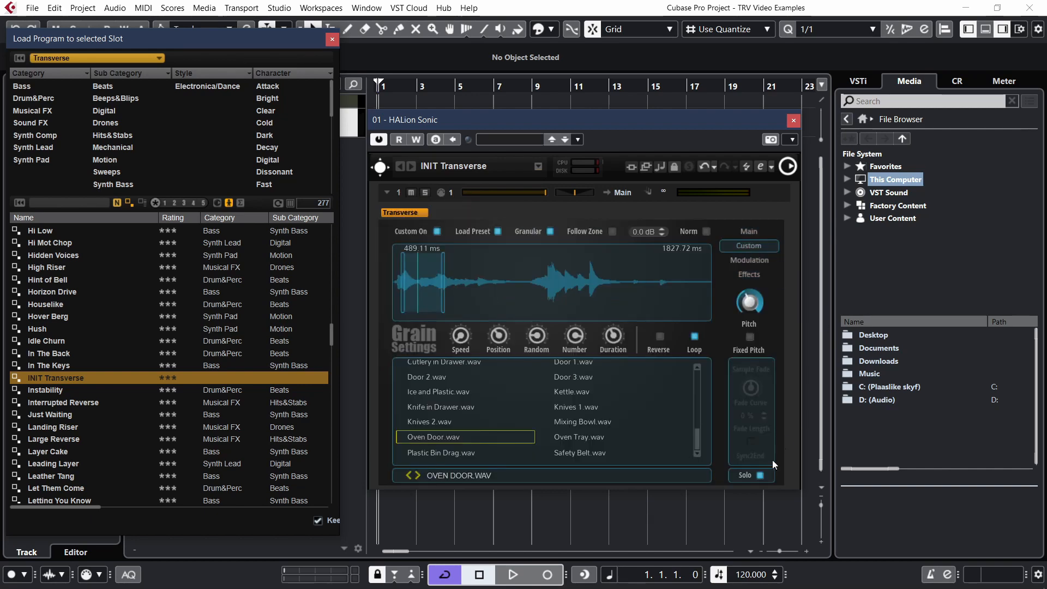
Assign Pitch to XY Mod X-2, narrow its Min–Max range, and move the pad handle to about X 39, Y 62.
left_click(750, 260)
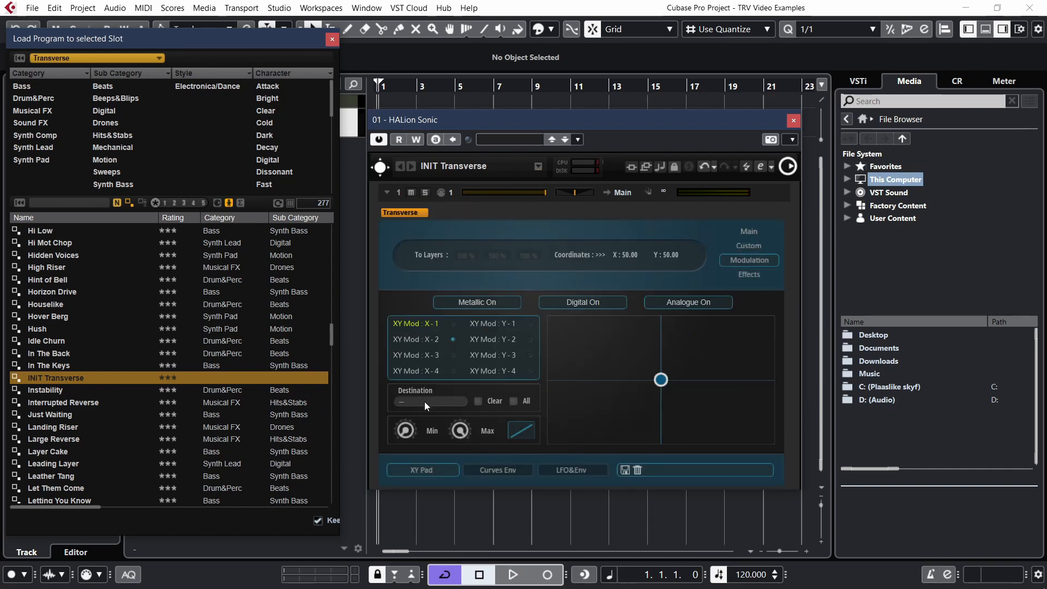
left_click(425, 404)
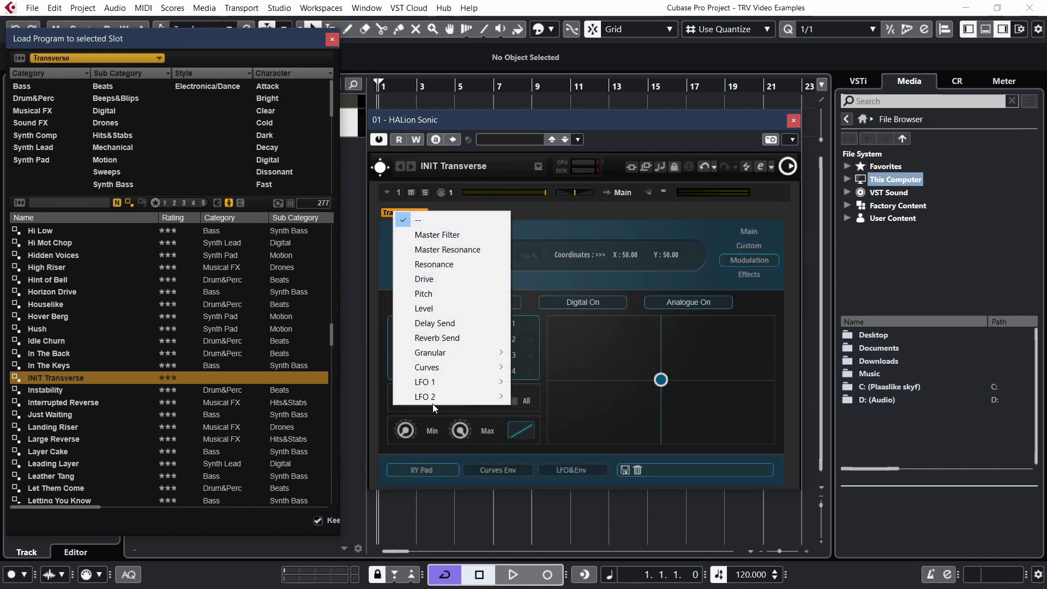
left_click(452, 299)
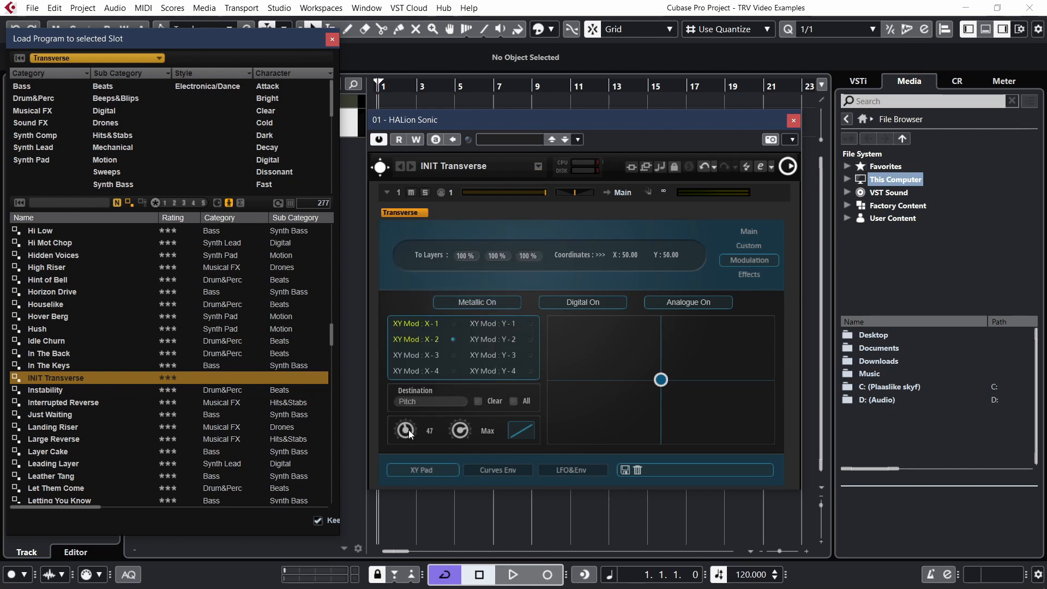
mouse_move(463, 431)
left_click_drag(660, 380, 637, 366)
left_click(424, 323)
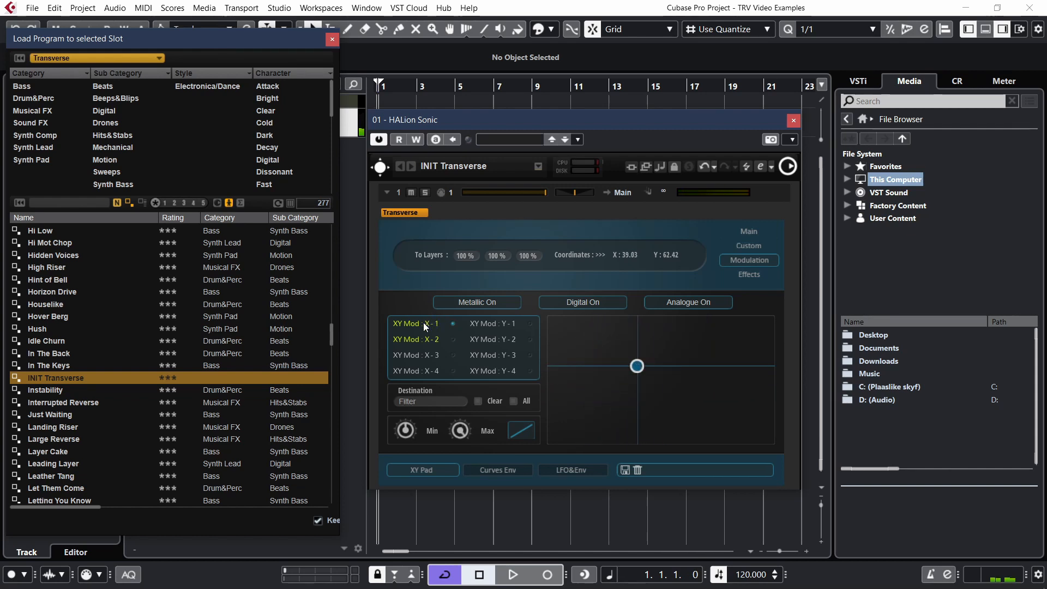
On the Main page, change the Digital and Analogue sound selections and set their pitches to 3.24 and -15.84.
left_click(745, 237)
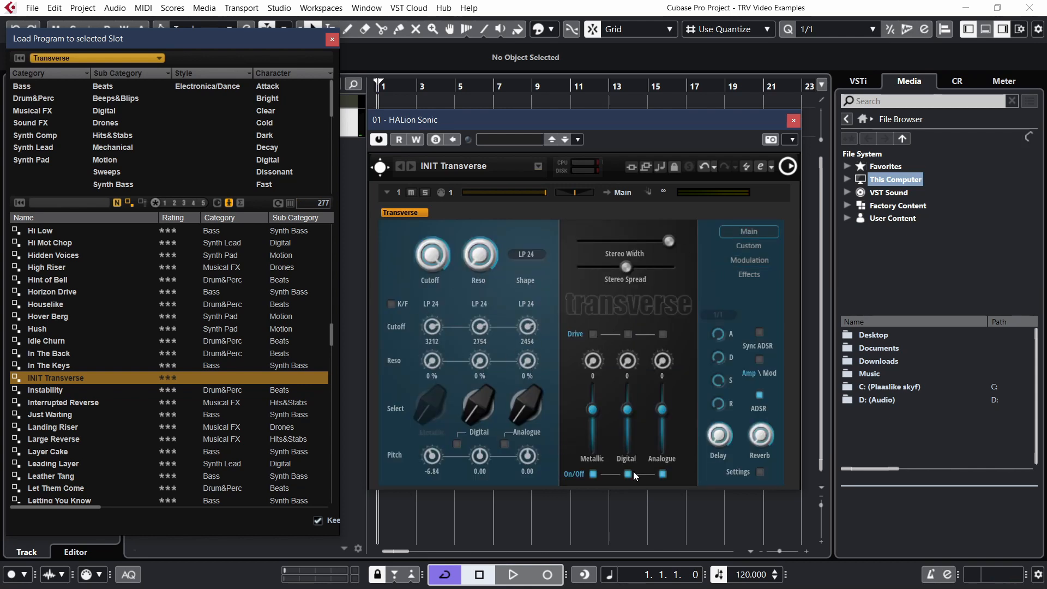
scroll(493, 401, "up", 3)
scroll(531, 399, "up", 5)
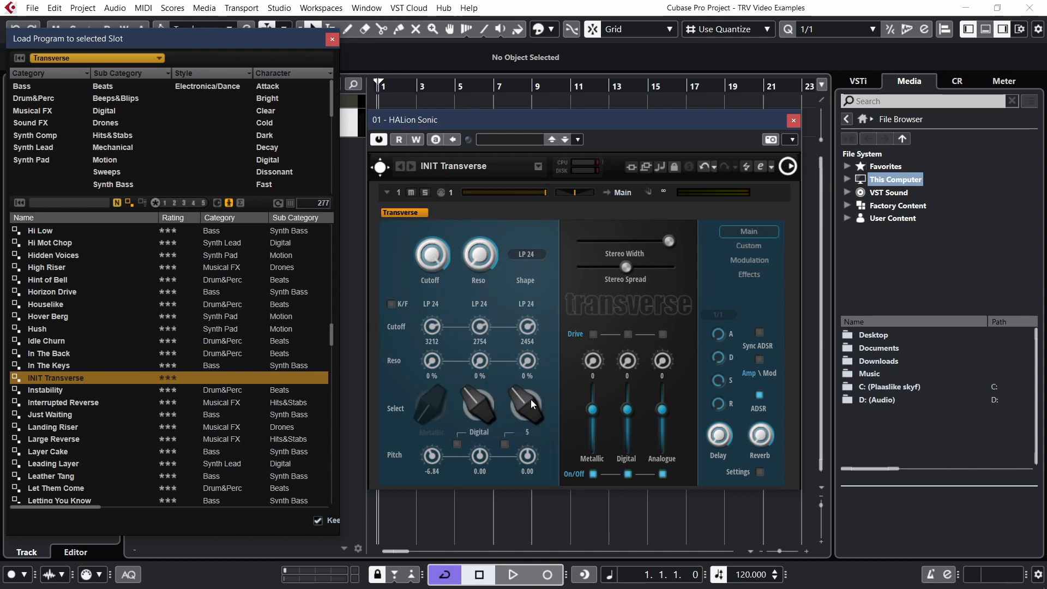
left_click_drag(479, 457, 525, 485)
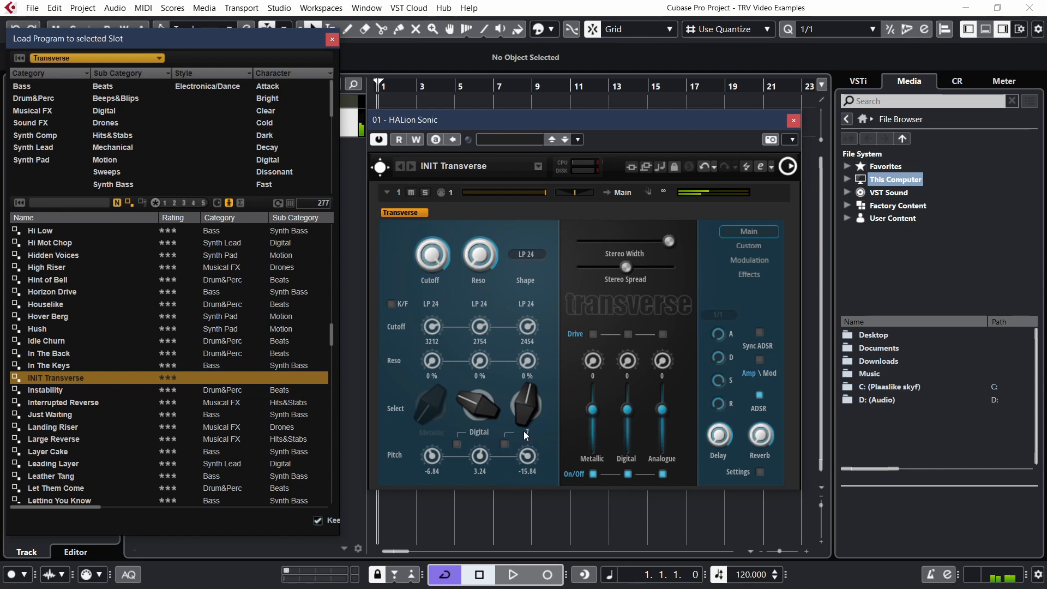
Move the XY Pad handle to about X 44, Y 80, and assign the Granular destination Grain Position to XY Mod Y-1.
left_click(764, 262)
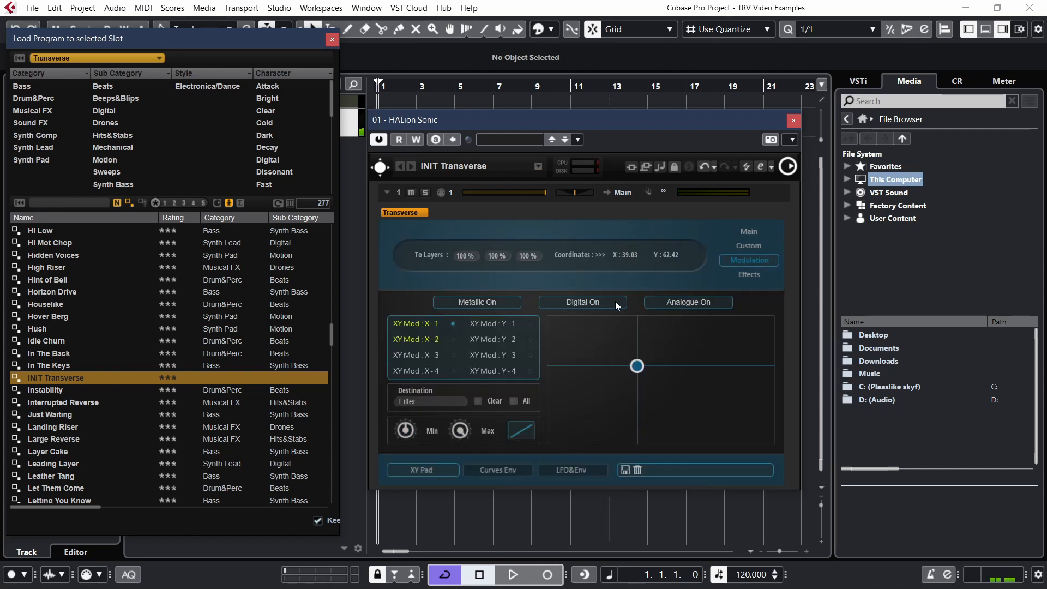
left_click_drag(612, 387, 648, 346)
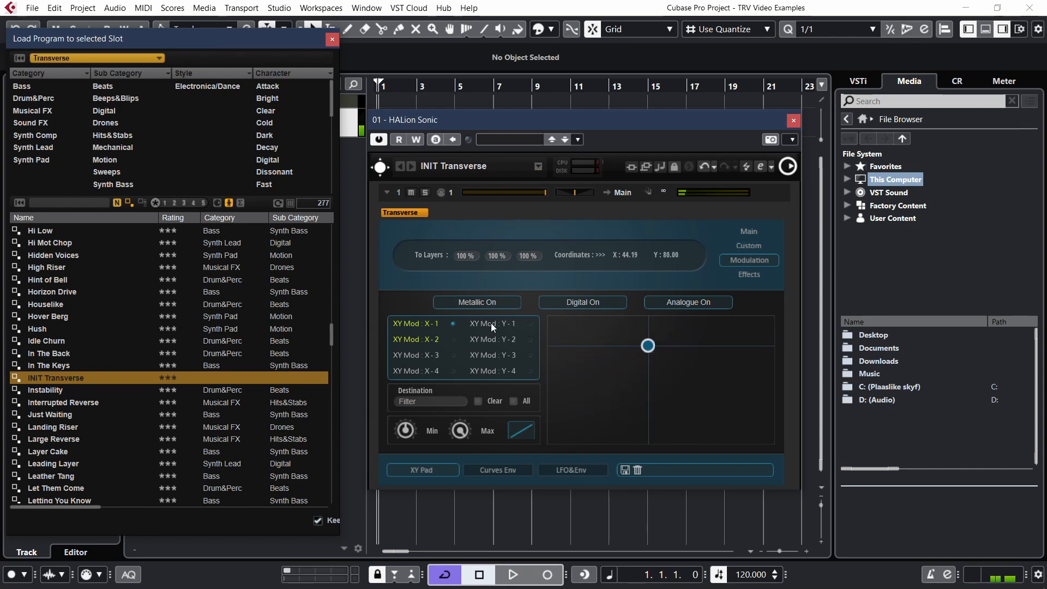
left_click(492, 324)
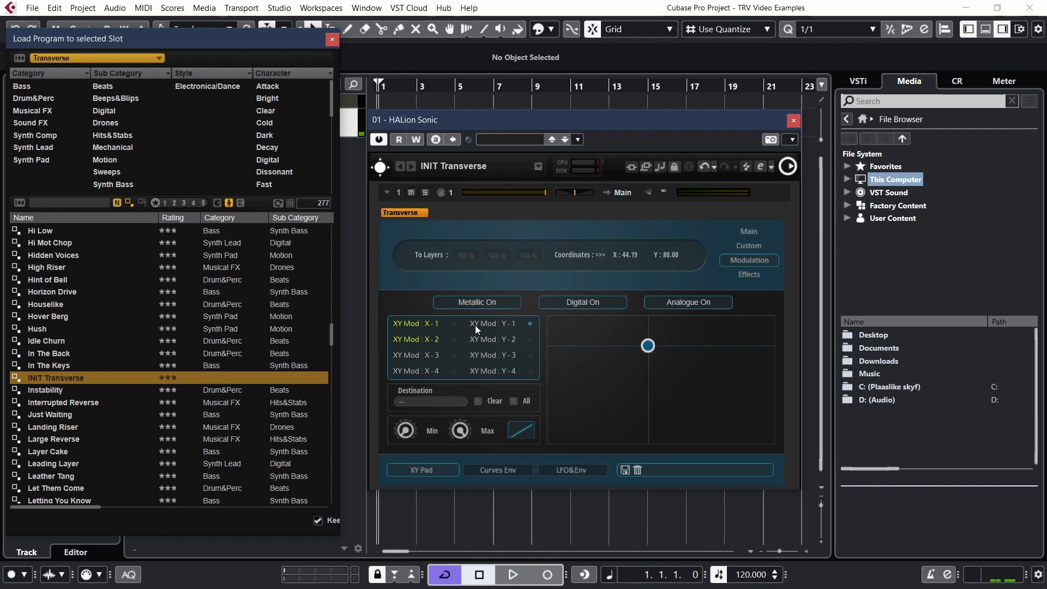
left_click(451, 400)
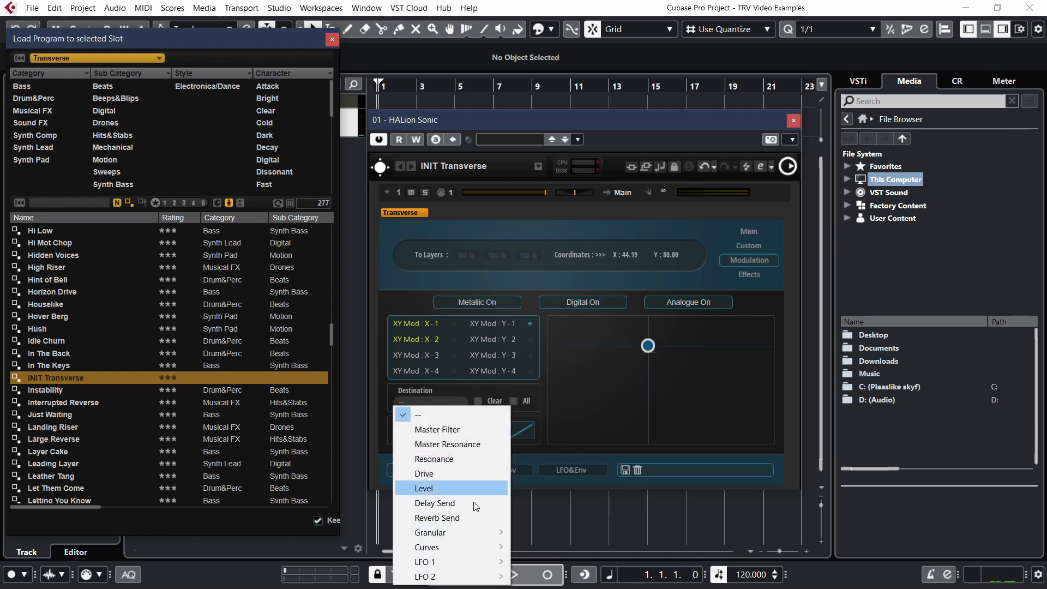
mouse_move(473, 529)
left_click(531, 530)
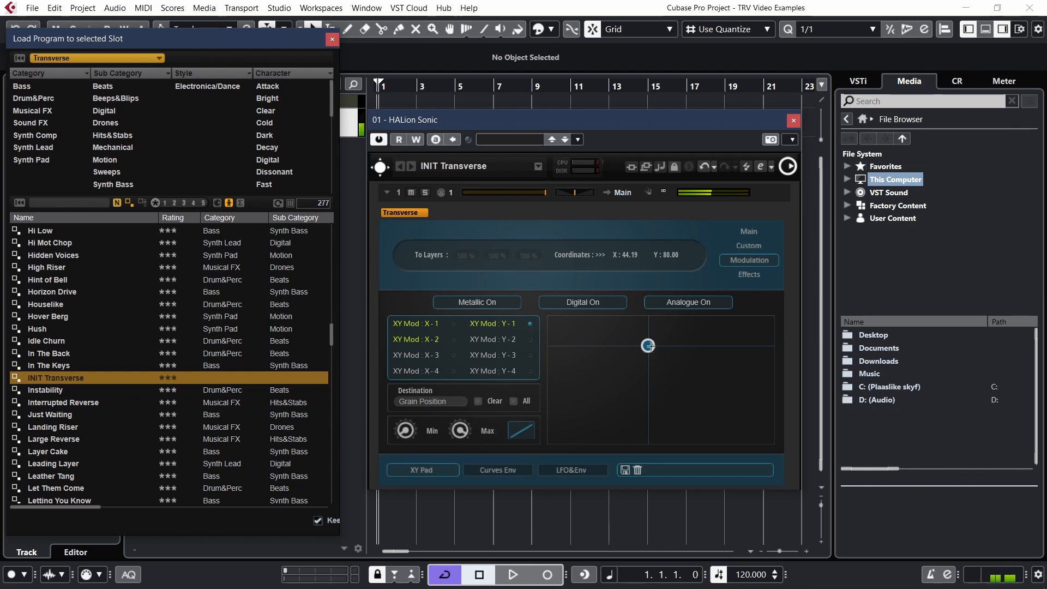
Sweep the XY Pad handle around the pad to audition the combined Filter, Pitch and Grain Position modulation, checking the Main page in between.
left_click_drag(648, 345, 621, 385)
left_click(756, 232)
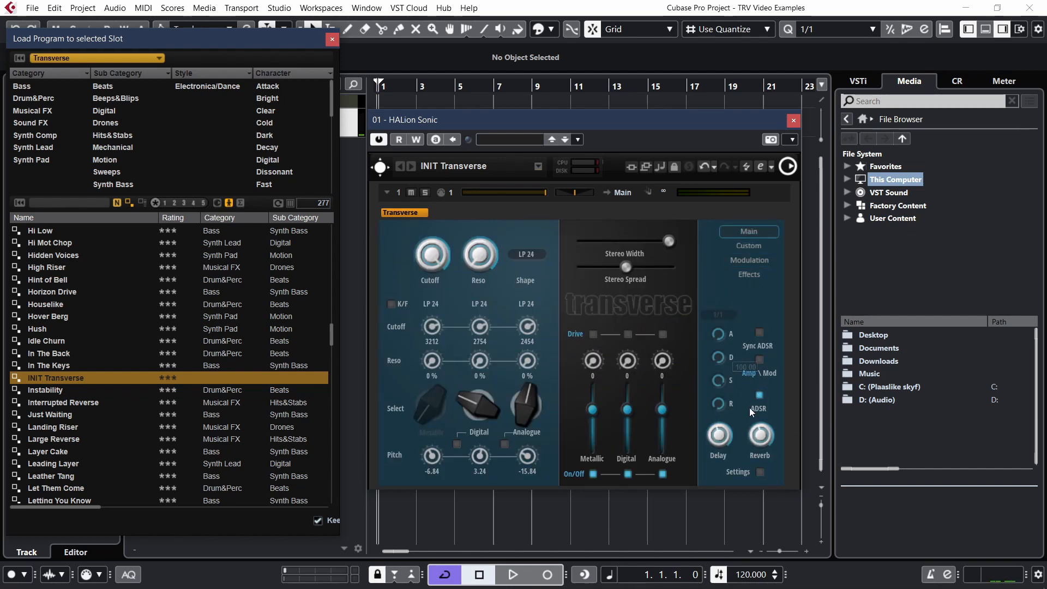
left_click(755, 261)
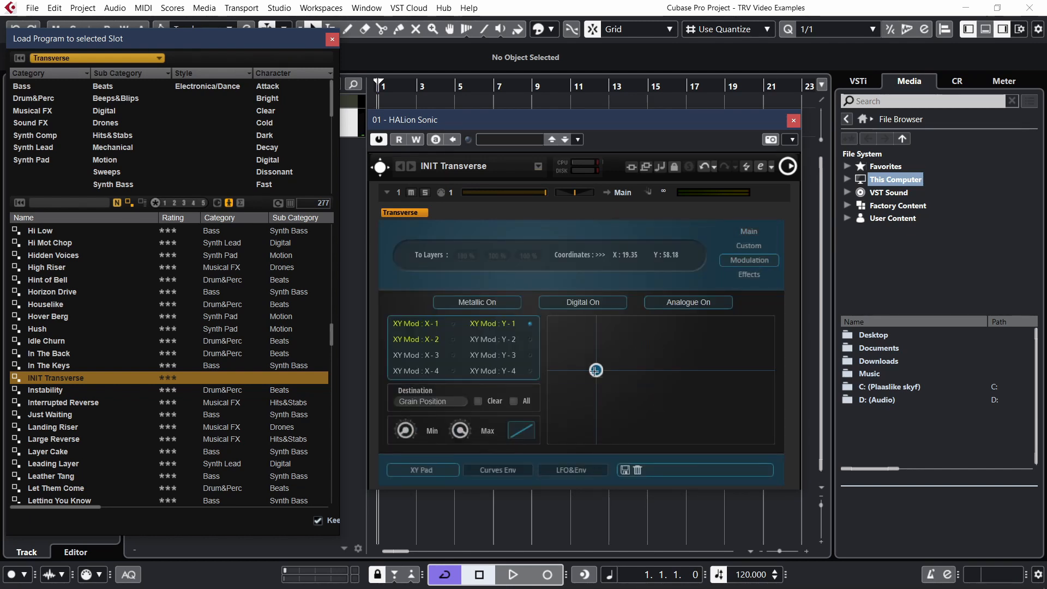
mouse_move(600, 367)
left_mouse_down()
mouse_move(616, 349)
mouse_move(694, 329)
mouse_move(616, 349)
mouse_move(605, 388)
mouse_move(631, 424)
mouse_move(676, 430)
mouse_move(613, 431)
mouse_move(599, 407)
mouse_move(669, 368)
mouse_move(631, 353)
mouse_move(647, 338)
mouse_move(752, 334)
mouse_move(587, 339)
mouse_move(649, 443)
mouse_move(601, 358)
mouse_move(627, 444)
mouse_move(634, 409)
mouse_move(694, 435)
mouse_move(619, 418)
mouse_move(589, 376)
left_mouse_up()
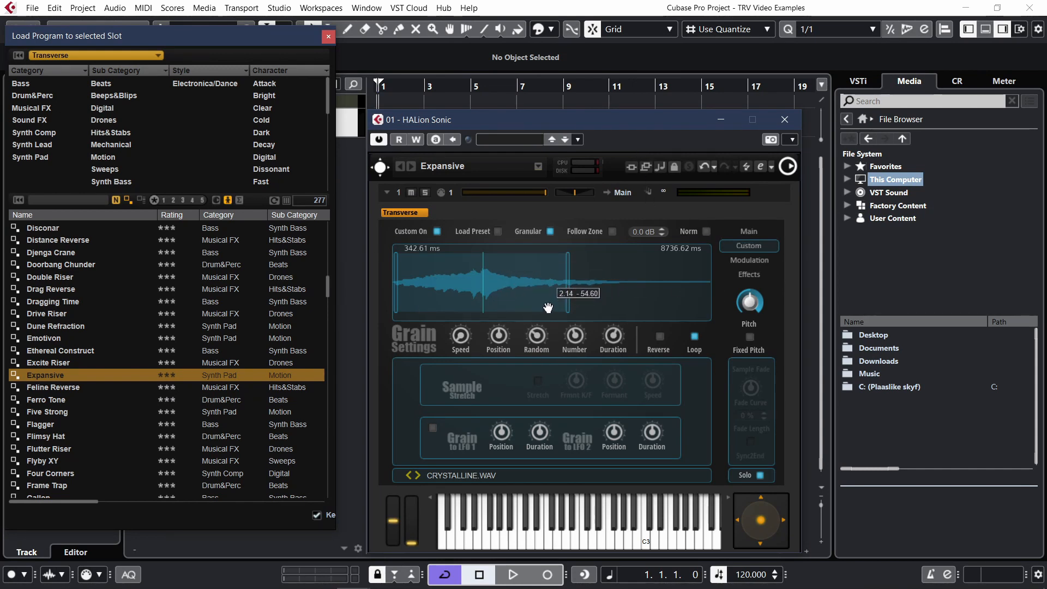
On the Custom page of the Expansive program, turn Granular off for comparison and back on.
left_click(550, 231)
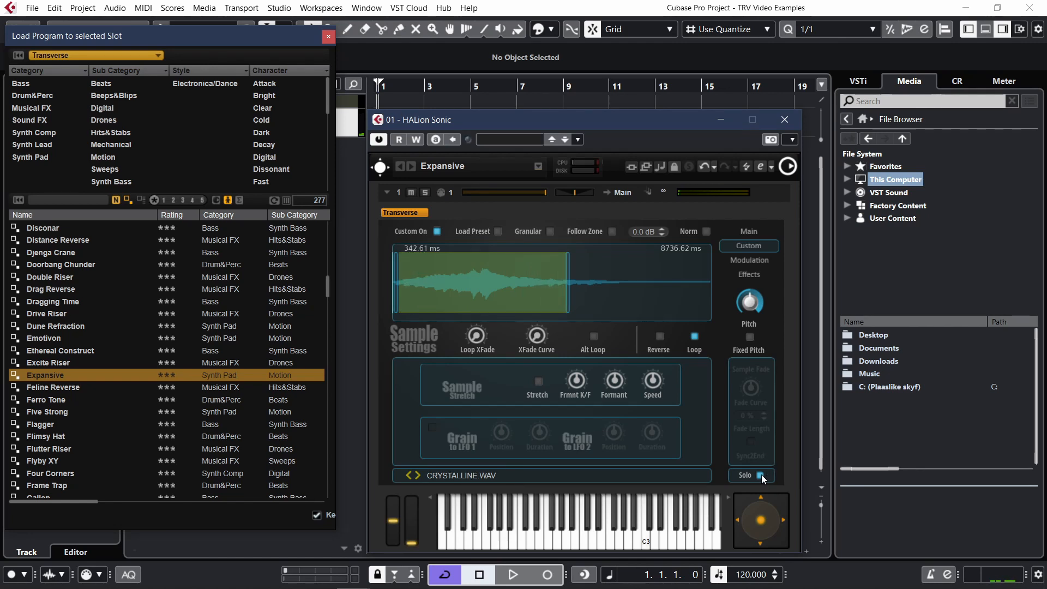
left_click(549, 232)
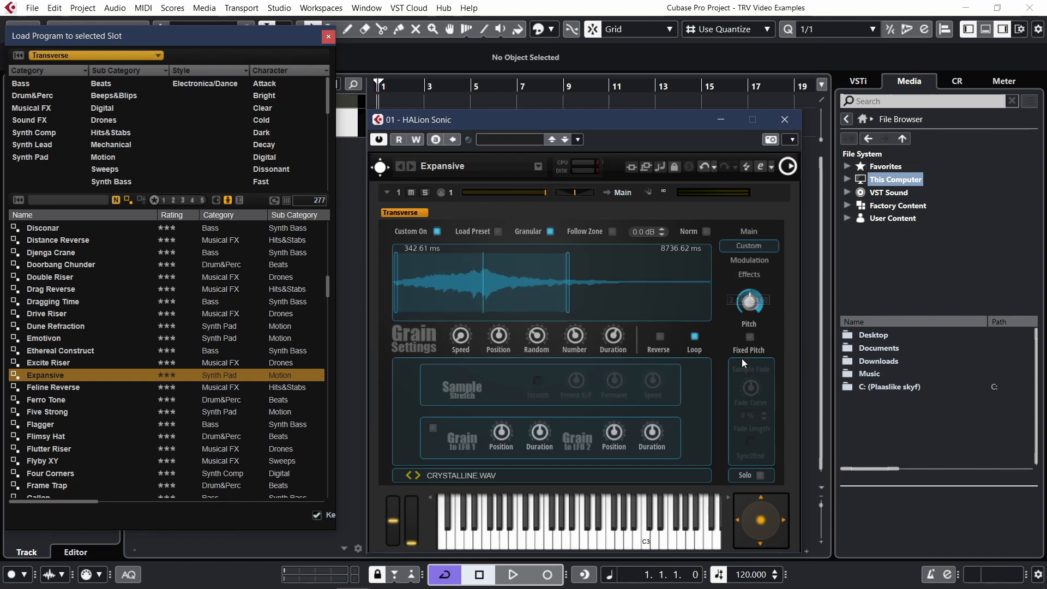
Examine the Expansive program's XY Pad destinations for XY Mod Y-2, Y-1 and X-2, and return to the Custom page.
left_click(758, 263)
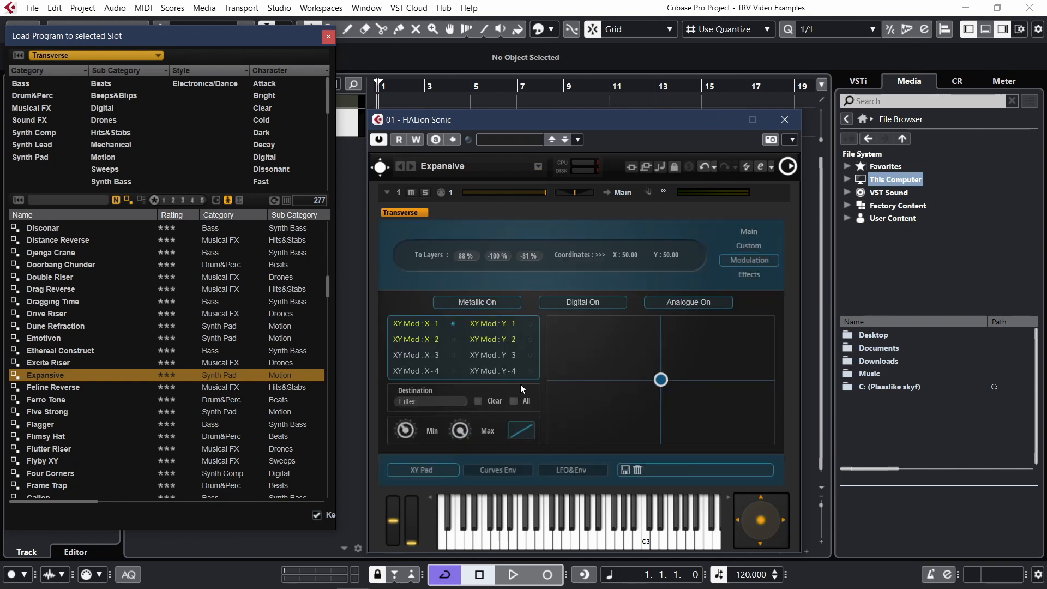
left_click(483, 338)
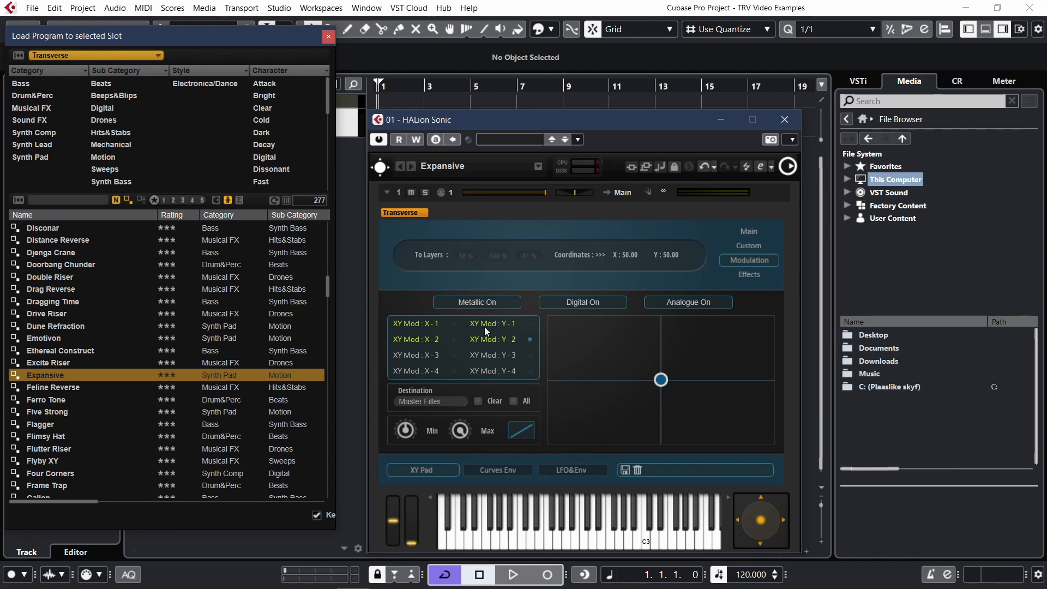
left_click(486, 324)
left_click(426, 340)
left_click(426, 403)
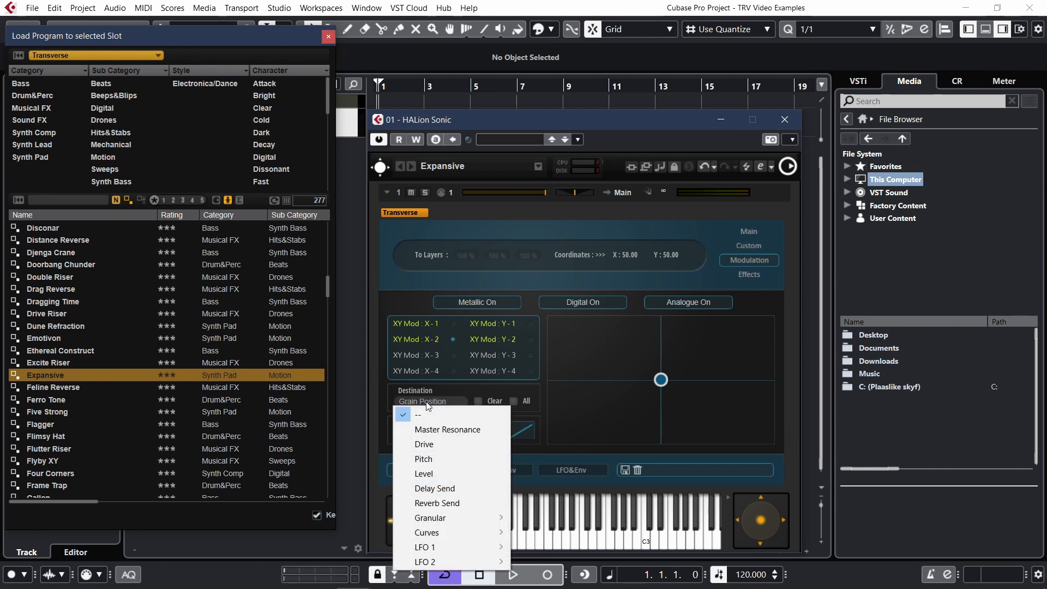
left_click(608, 227)
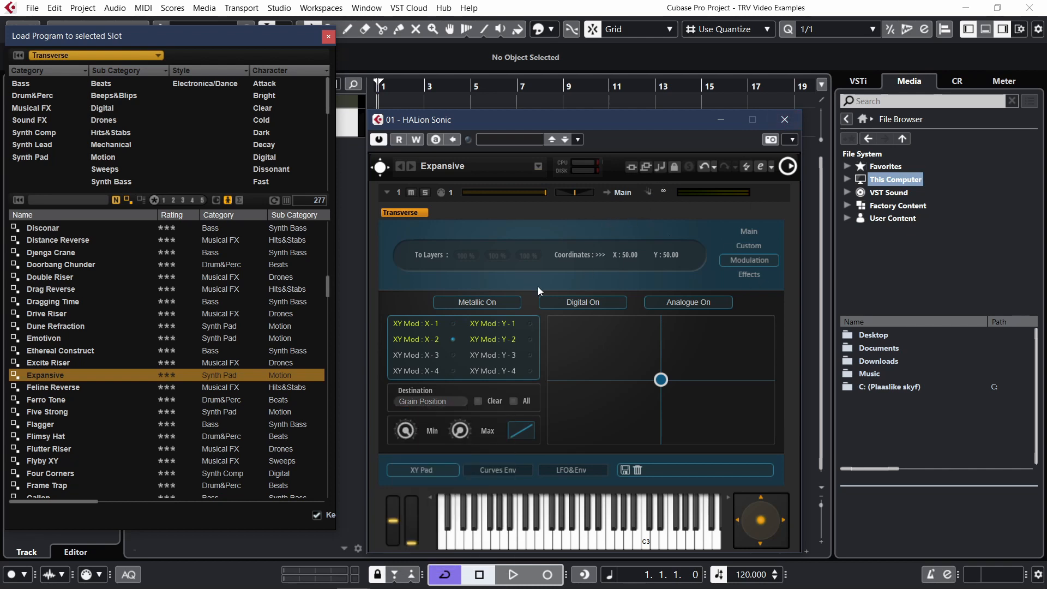
left_click(750, 245)
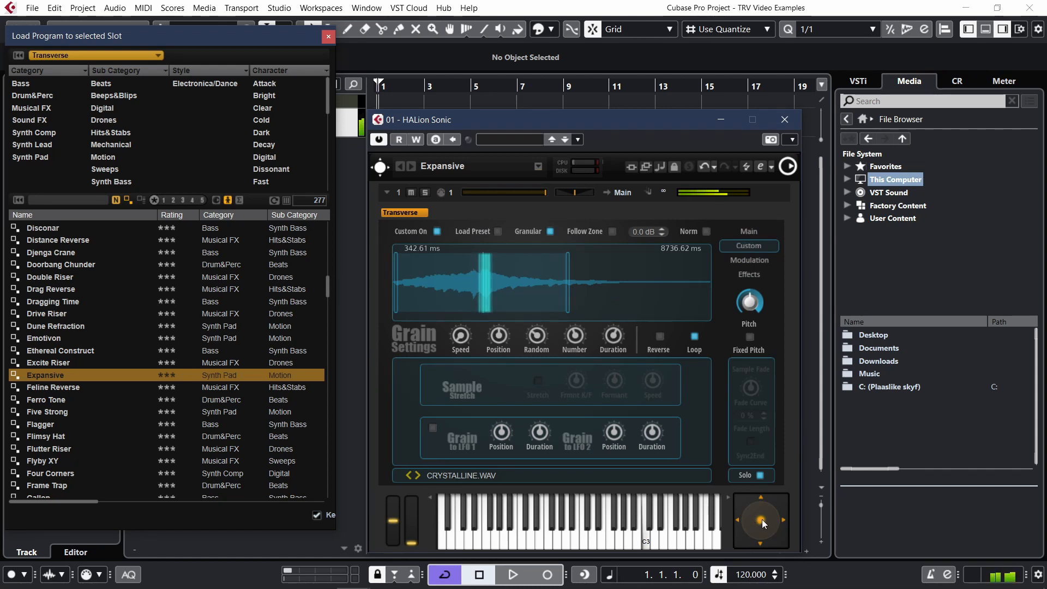
Sweep the Sphere to audition the soloed granular sample of the Expansive program, turn Solo off and return to the Main page.
left_click_drag(764, 520, 657, 536)
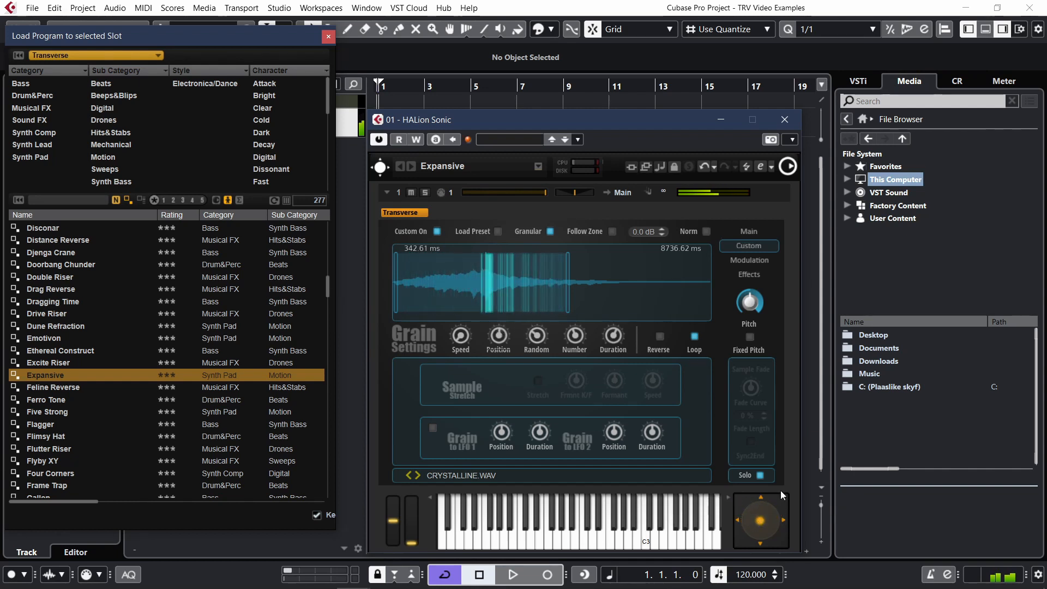
left_click(750, 260)
left_click(755, 235)
left_click(748, 246)
left_click(751, 232)
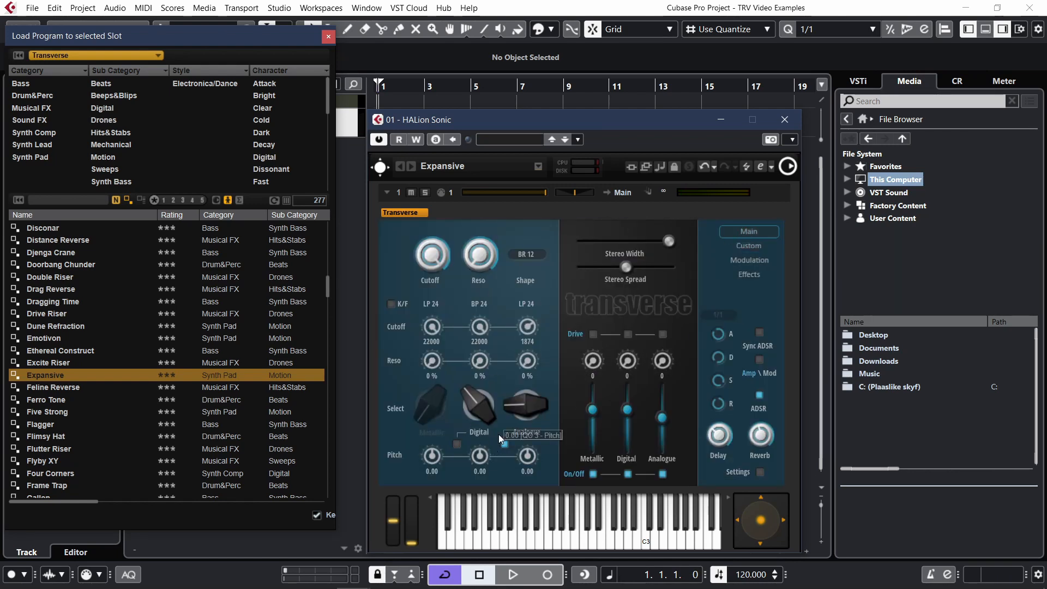
Check the XY Mod Y-2 assignment and the Main page, and sweep the Sphere on the Custom page to hear all layers together.
left_click(761, 260)
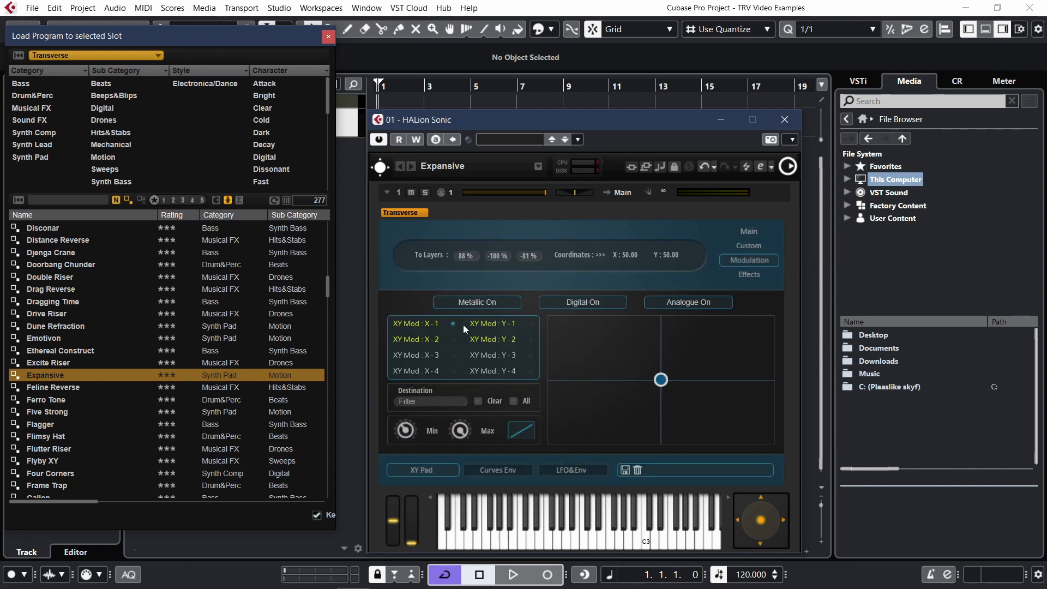
left_click(497, 338)
left_click(750, 232)
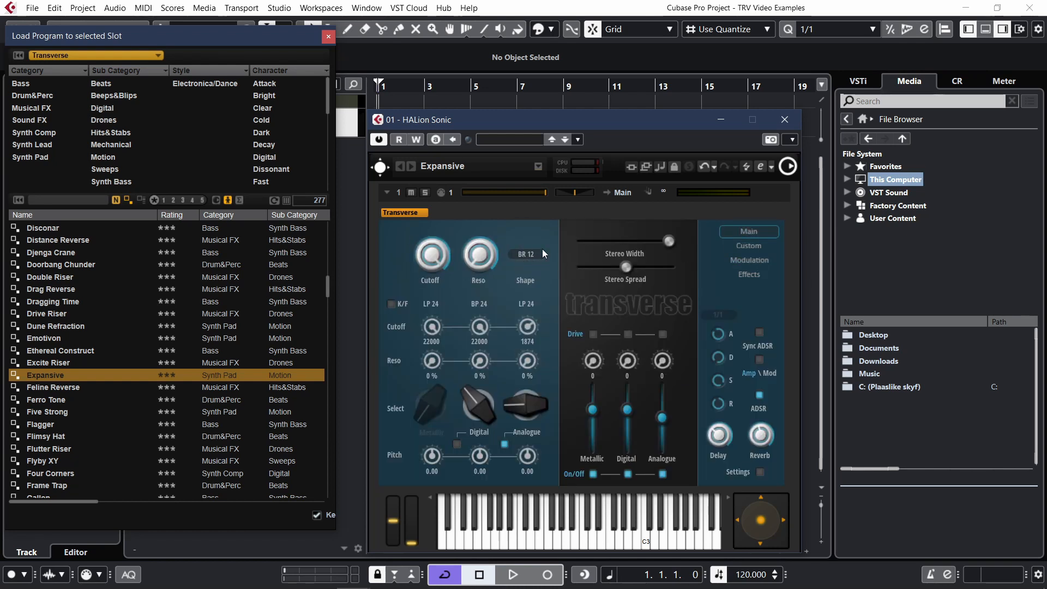
left_click(749, 245)
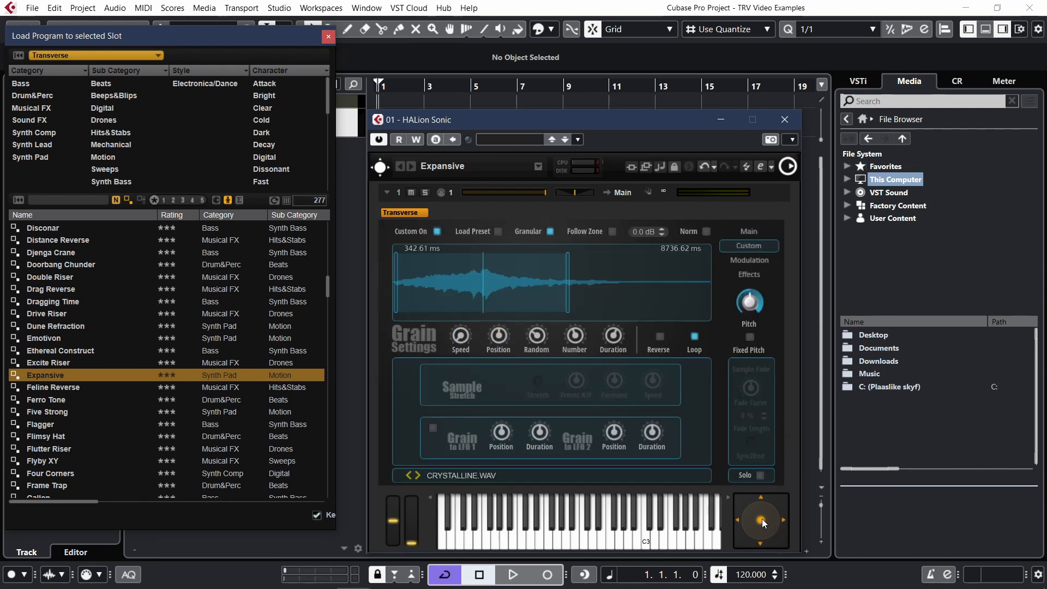
left_click_drag(762, 523, 685, 455)
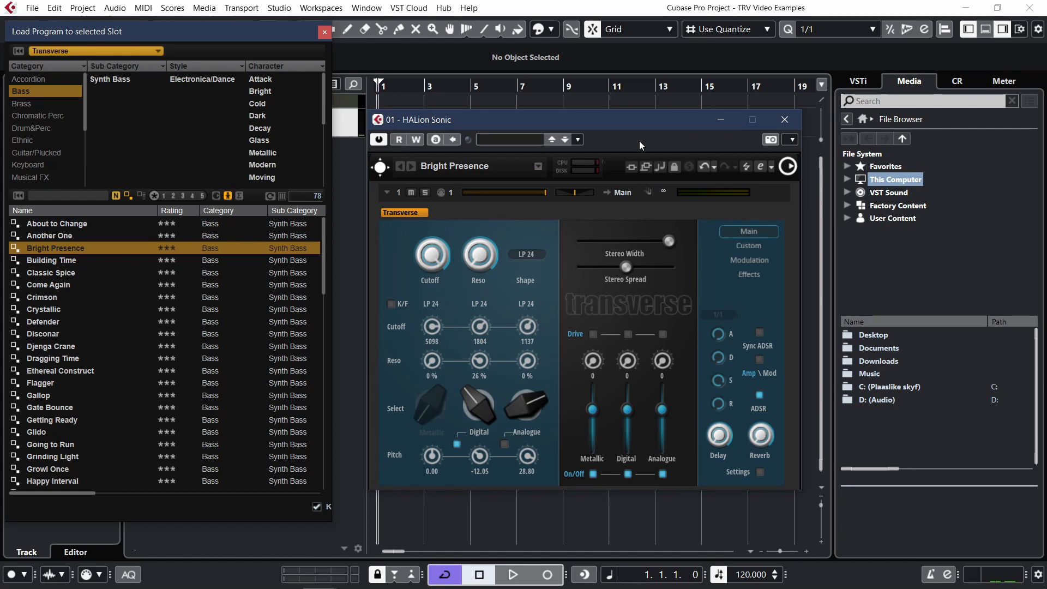
Sweep the Bright Presence program's XY Pad handle down to about X 30, Y 44, and return to the Main page.
left_click(754, 260)
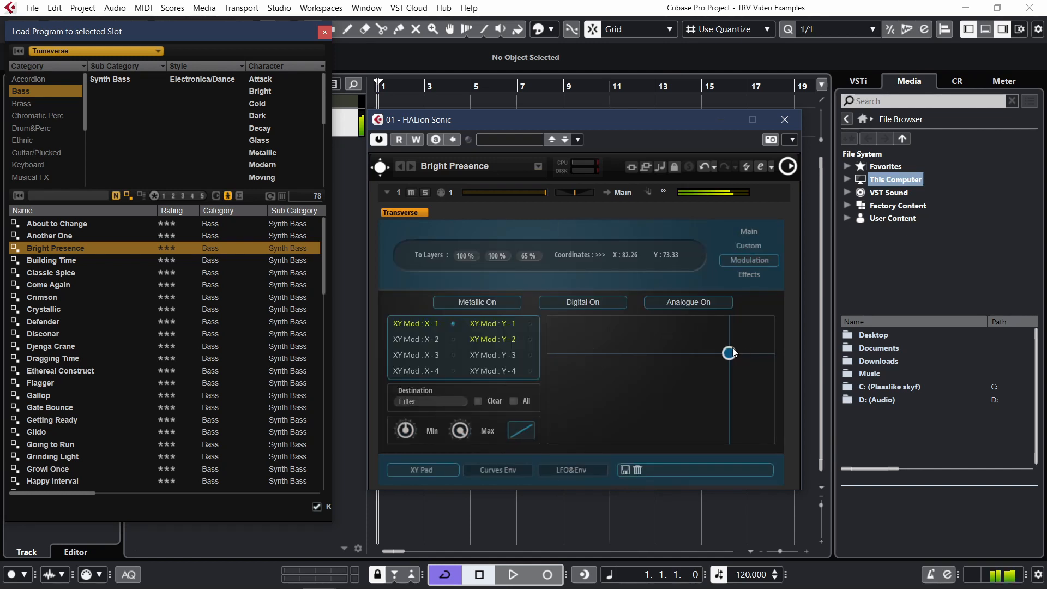
left_click_drag(731, 352, 611, 390)
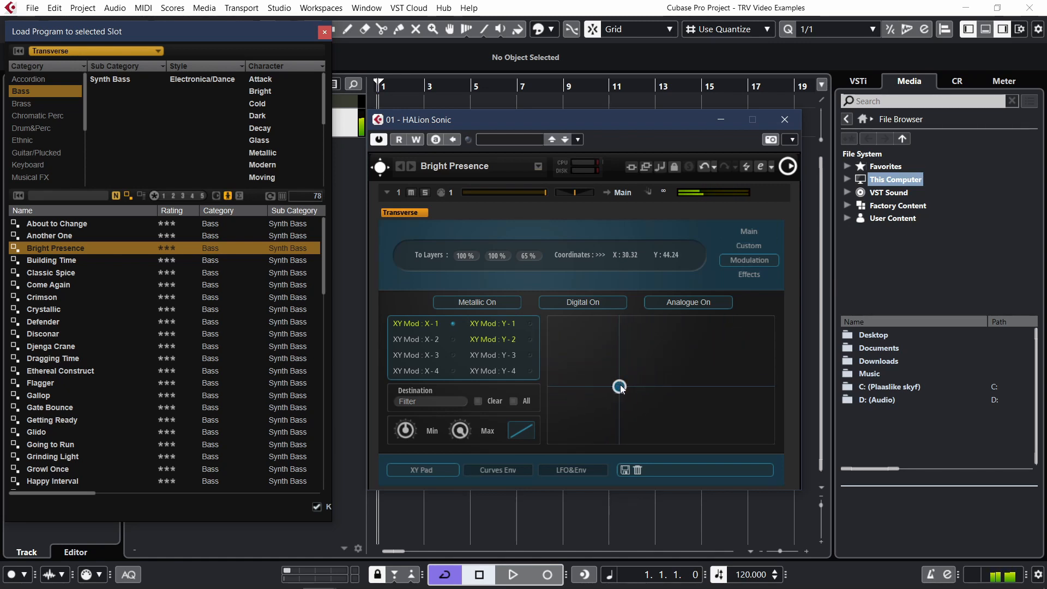
left_click(751, 234)
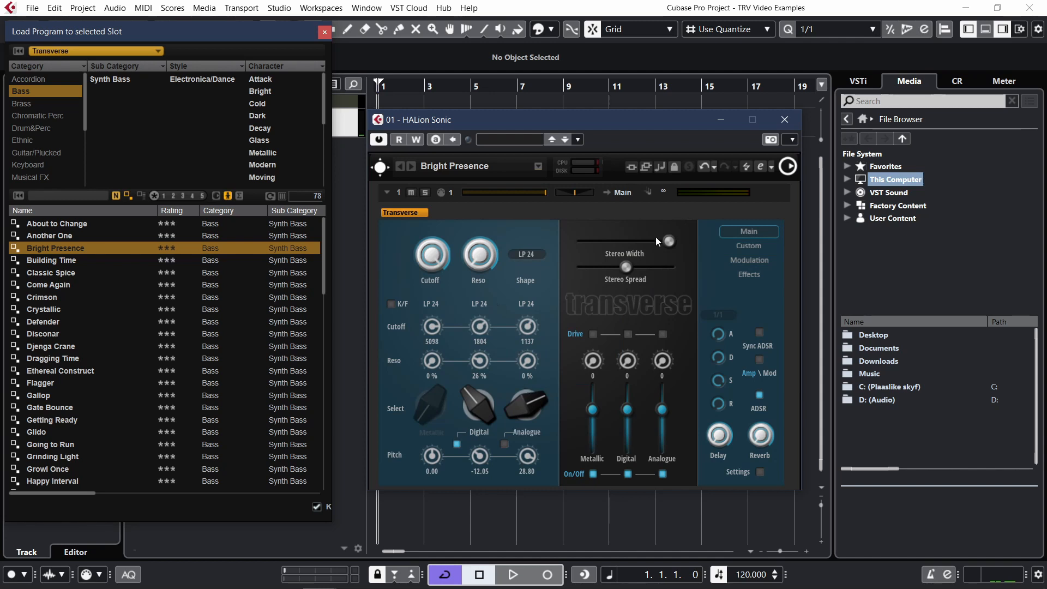
Check the XY Mod Y-1 and Y-2 destinations of Bright Presence, and sweep the XY Pad handle to about X 20, Y 24.
left_click(762, 262)
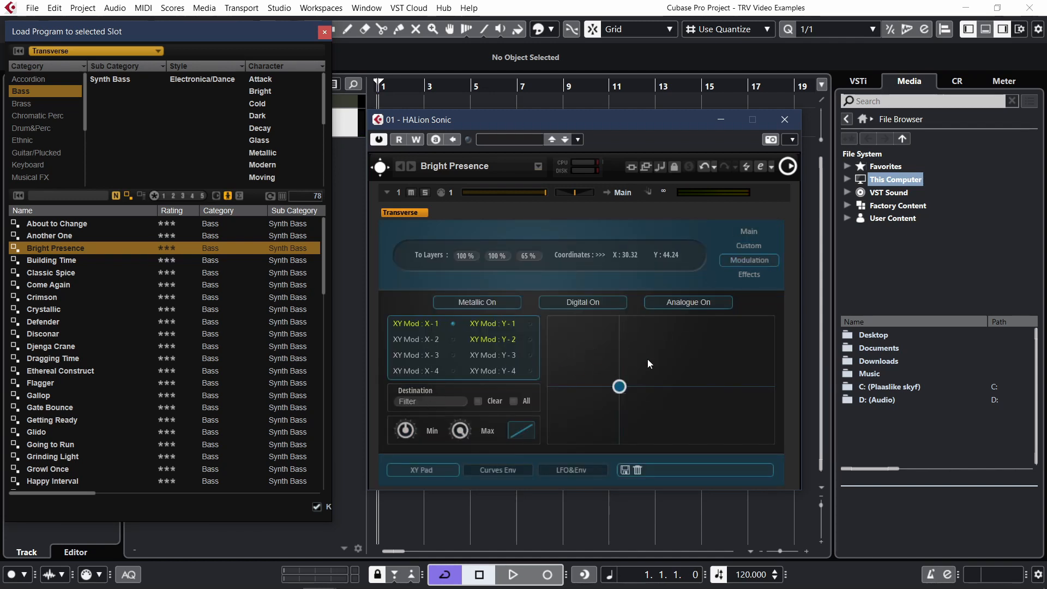
left_click(494, 327)
left_click(499, 342)
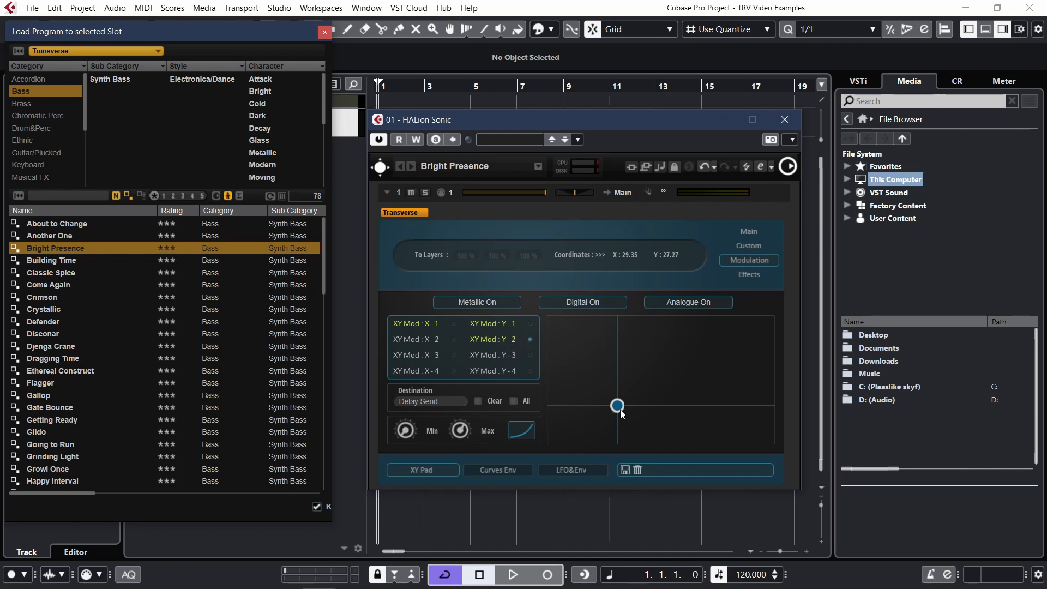
left_click(499, 325)
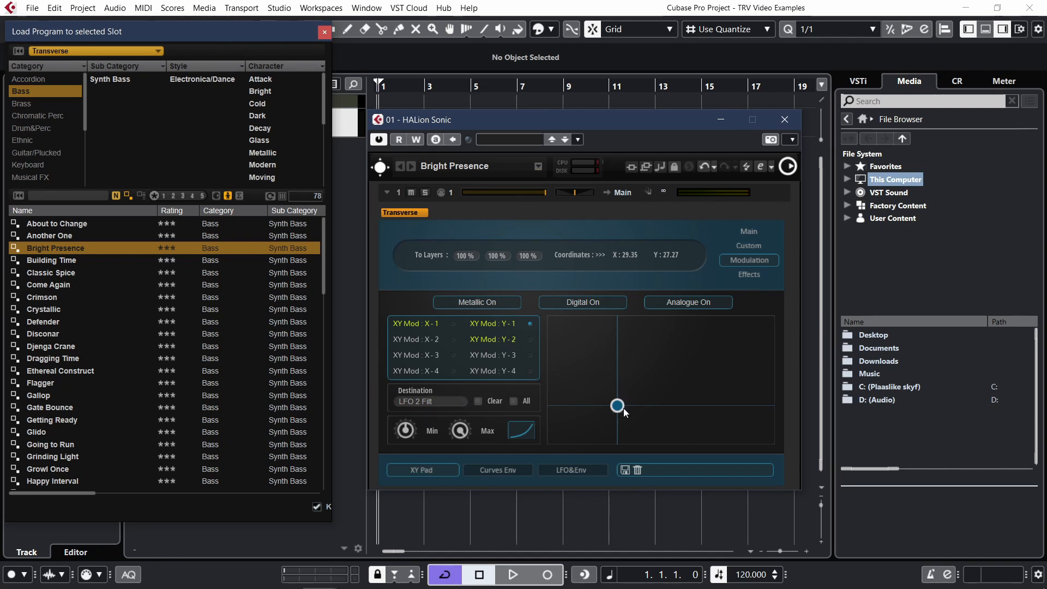
left_click_drag(624, 409, 601, 409)
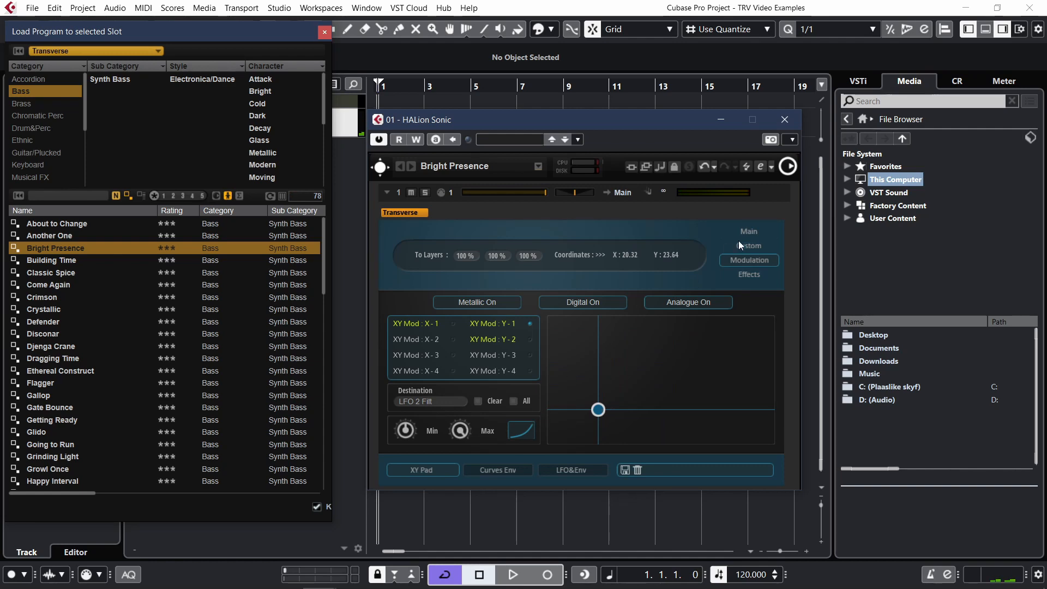
Turn on Load Preset on the Custom page and audition the Striker, Swirl and Release, and Walker Beware samples.
left_click(757, 232)
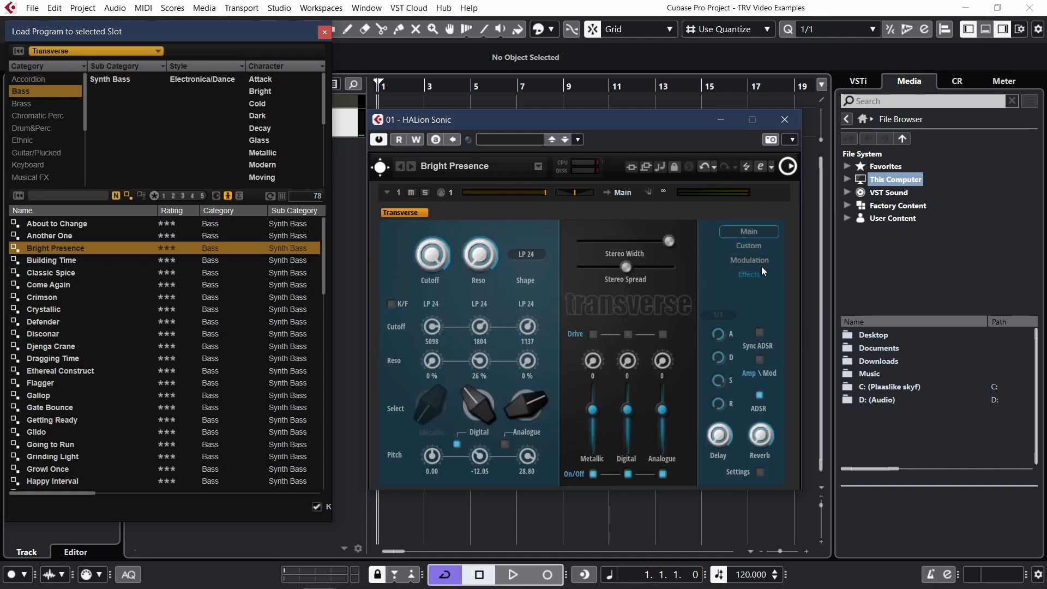
left_click(758, 260)
left_click(750, 246)
left_click(500, 234)
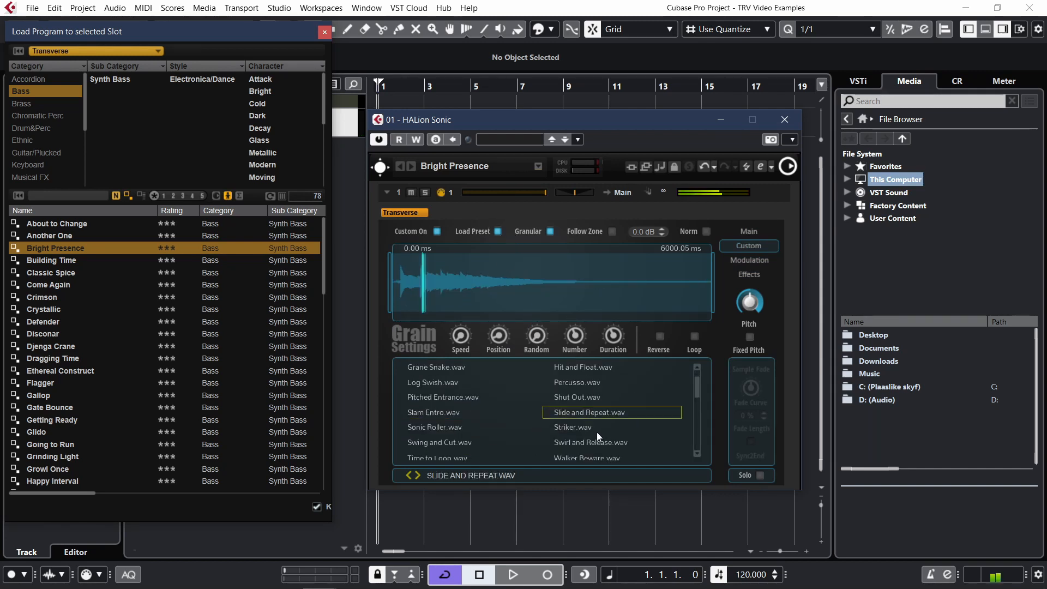
left_click(584, 429)
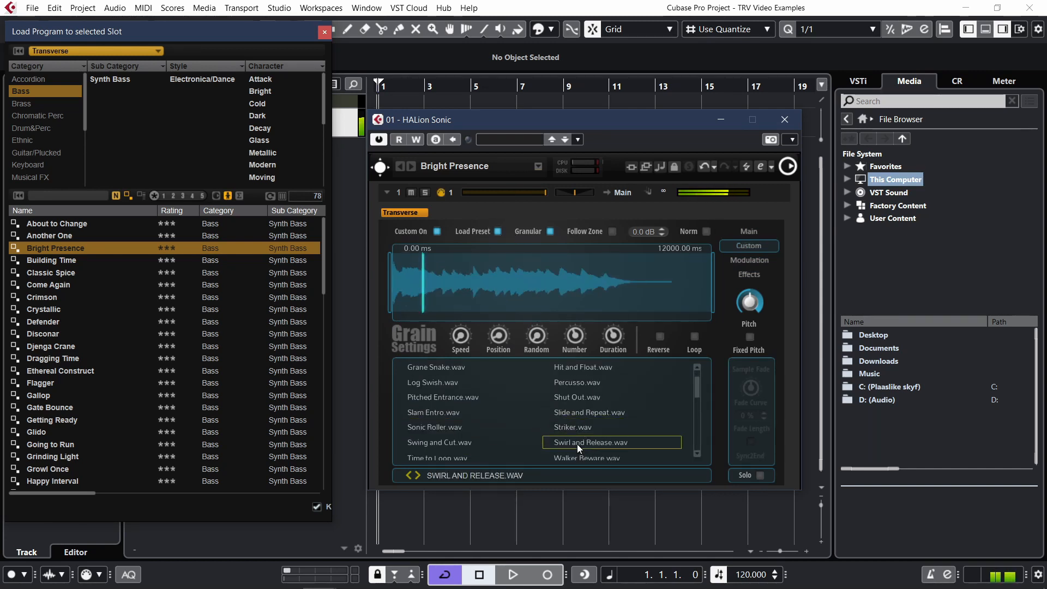
left_click(579, 445)
scroll(623, 401, "down", 1)
left_click(597, 420)
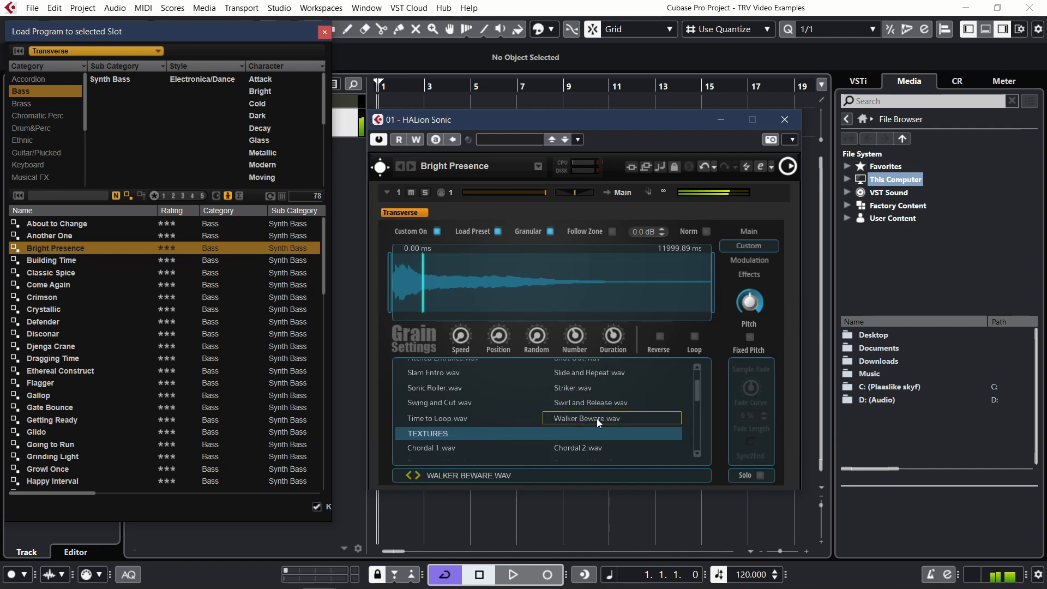
Audition Slide and Repeat, Swing and Cut, Time to Loop and Slam Entro, and load Log Swish.wav as the custom sample.
left_click(578, 375)
left_click(425, 402)
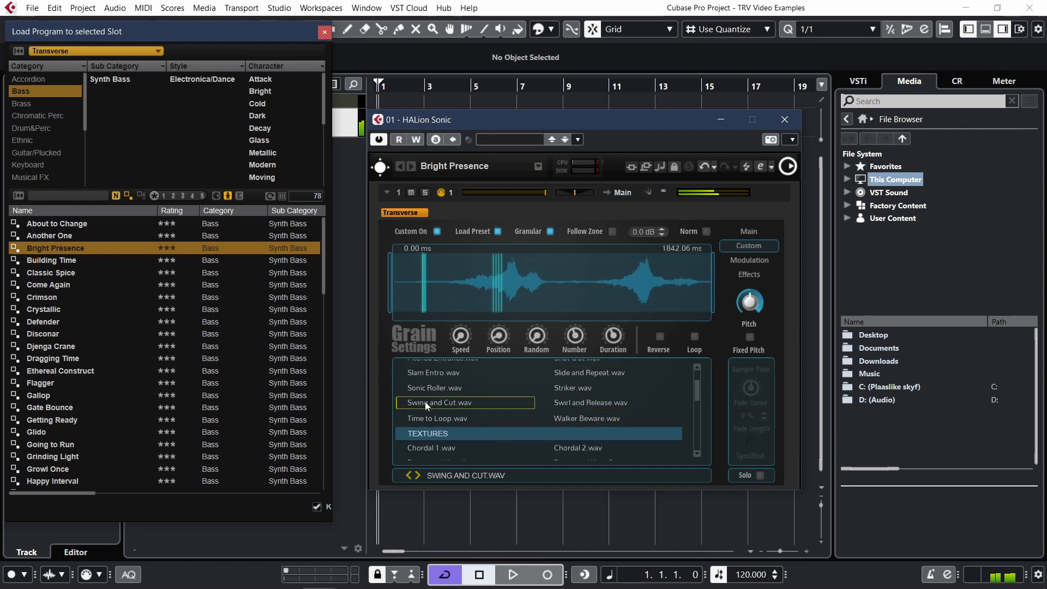
left_click(444, 418)
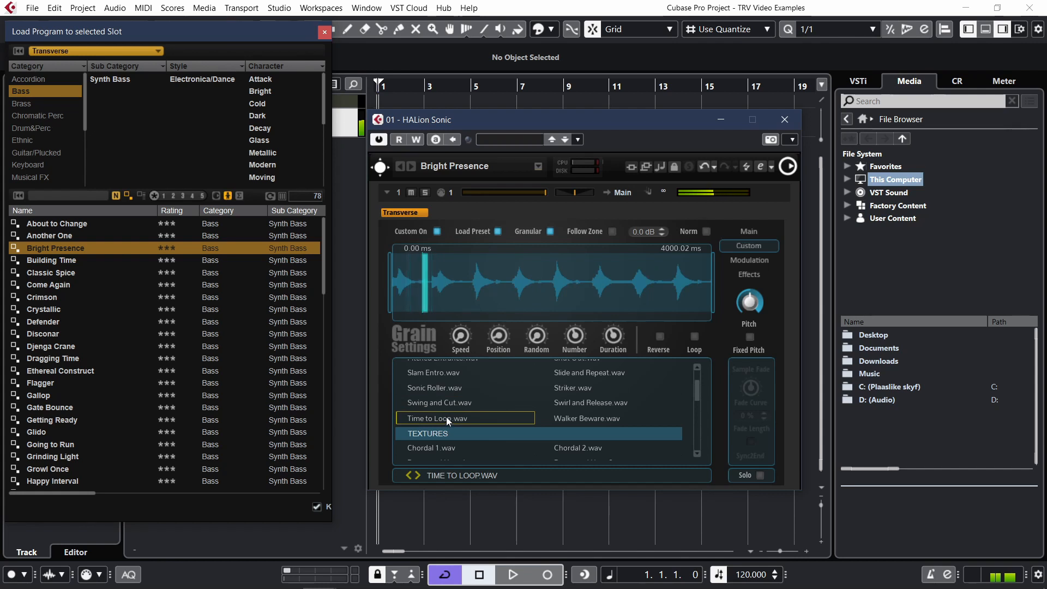
scroll(463, 384, "up", 1)
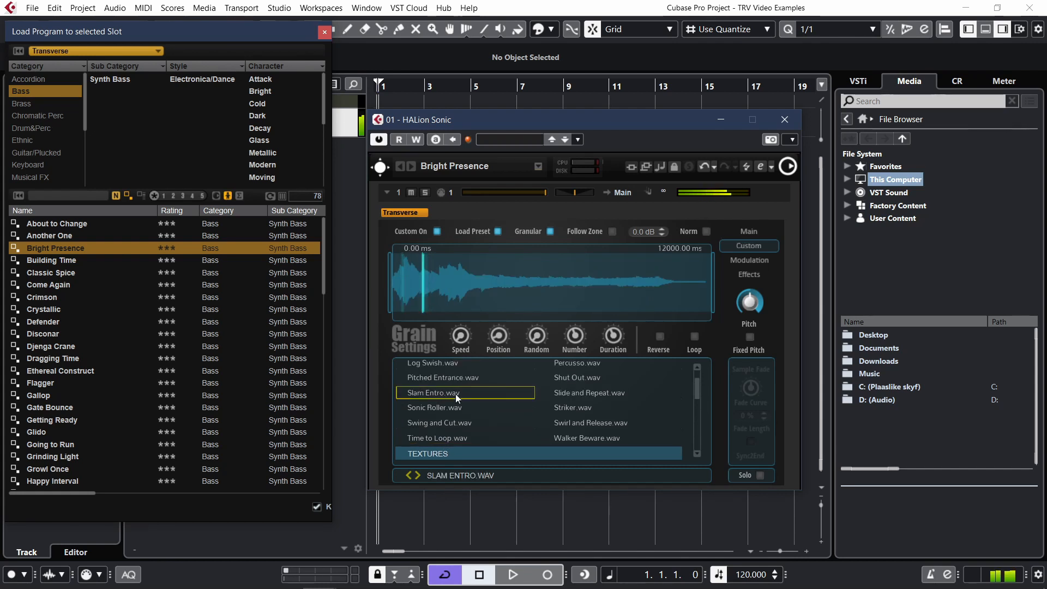
left_click(443, 364)
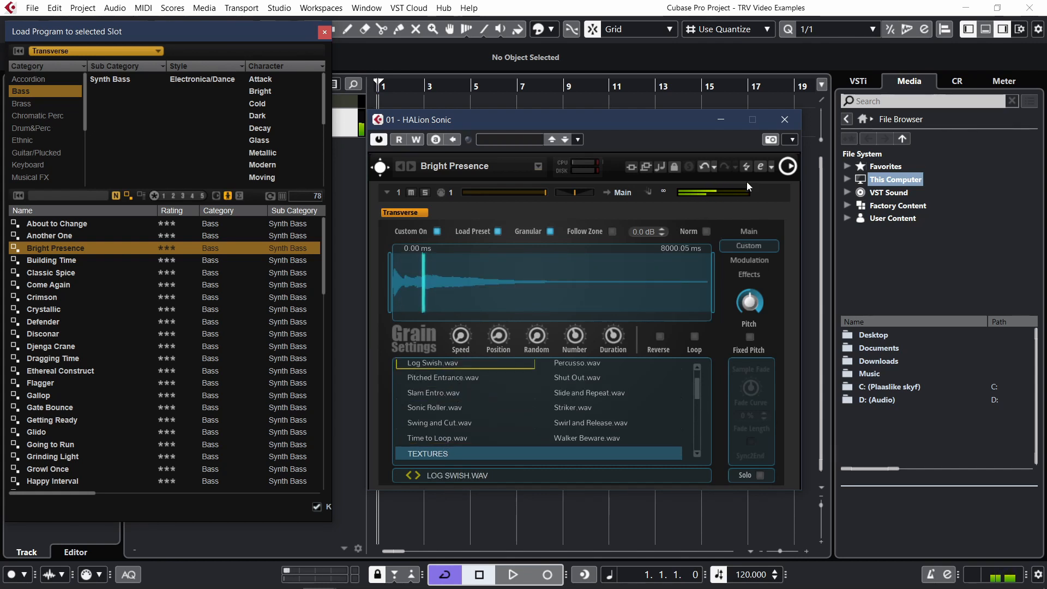
On the Main page, choose another waveform for the Digital layer and set the Analogue layer's waveform selection to 11.
left_click(755, 230)
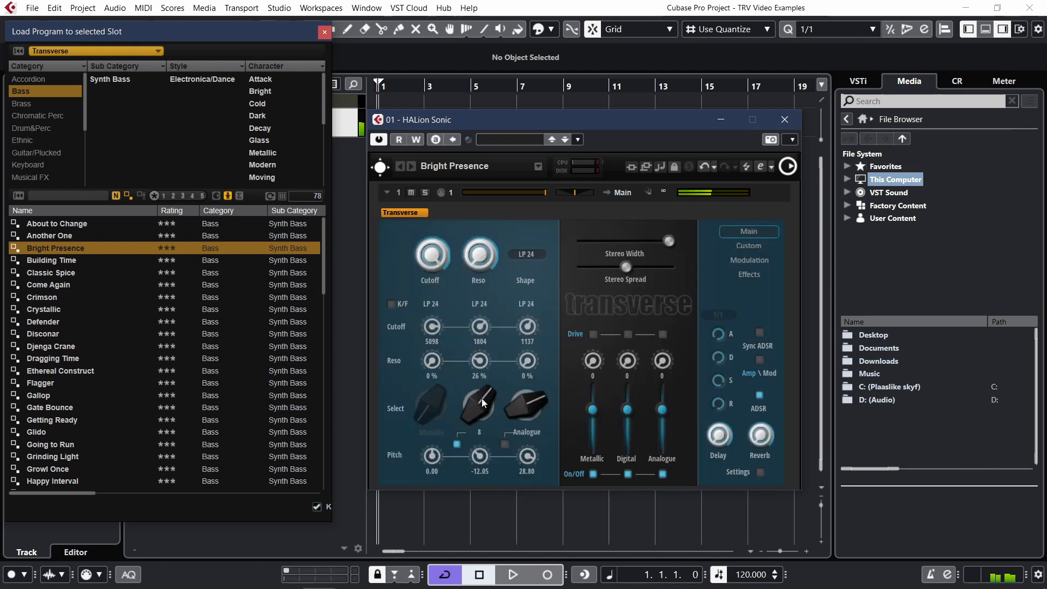
scroll(482, 398, "up", 1)
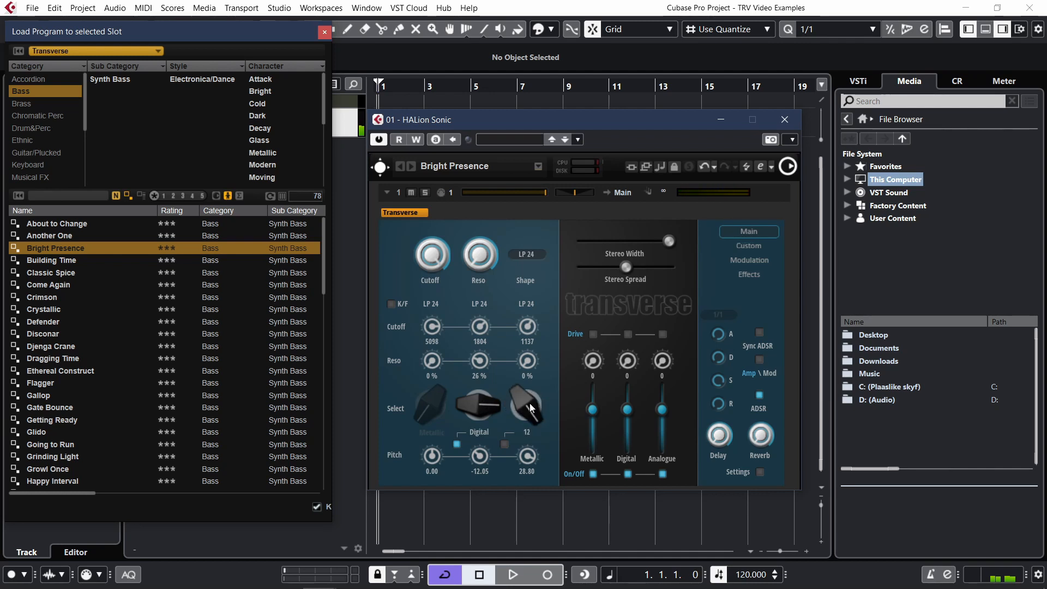
scroll(529, 404, "down", 1)
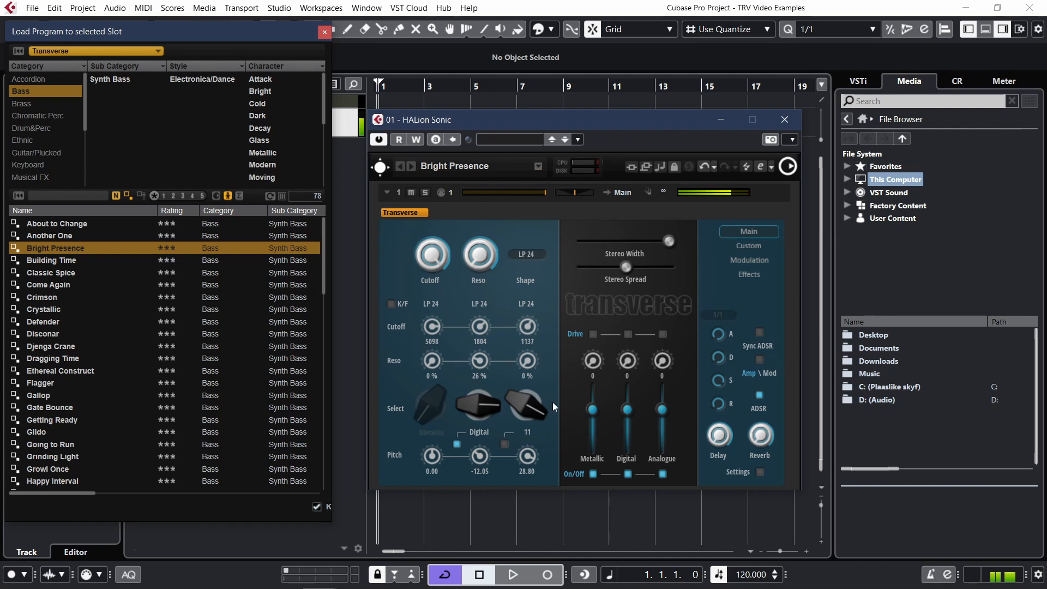
Sweep the XY Pad handle to about X 90, Y 56, check XY Mod X-1, Y-2 and Y-1, and sweep it to about X 30, Y 87.
left_click(751, 260)
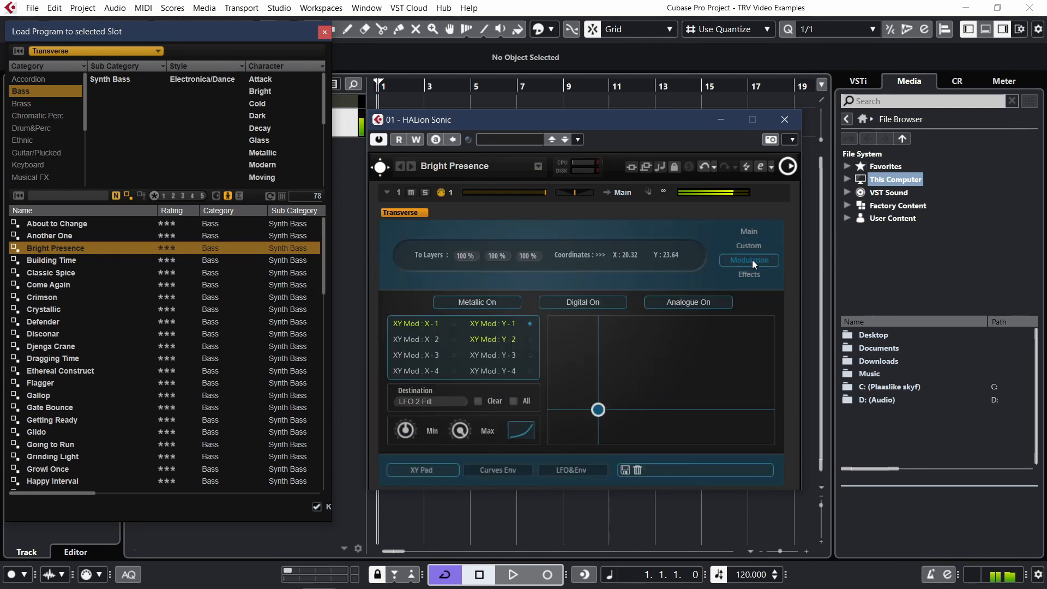
left_click_drag(600, 414, 747, 377)
left_click(417, 332)
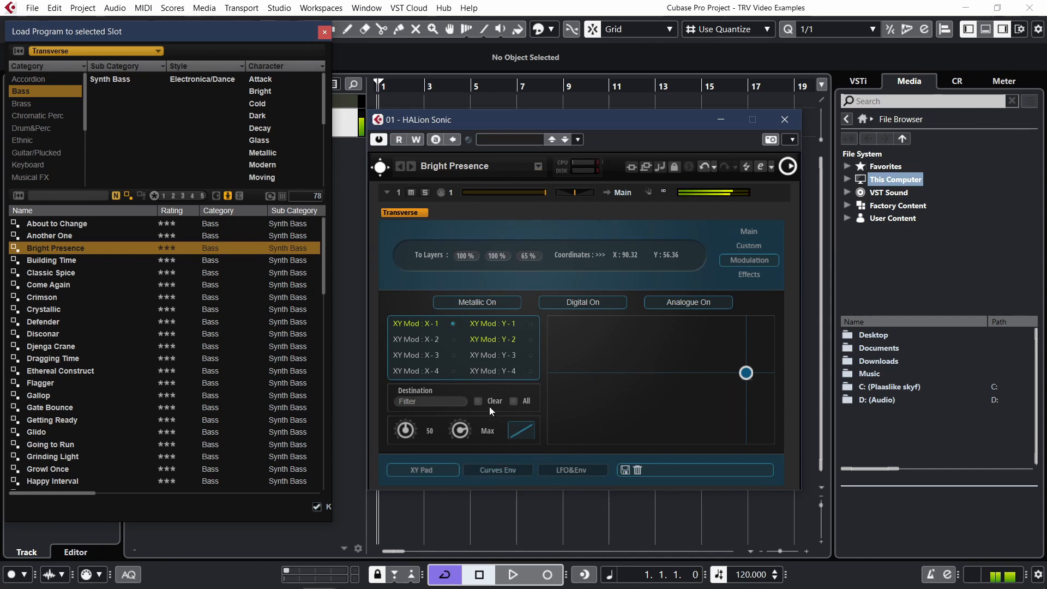
left_click(505, 339)
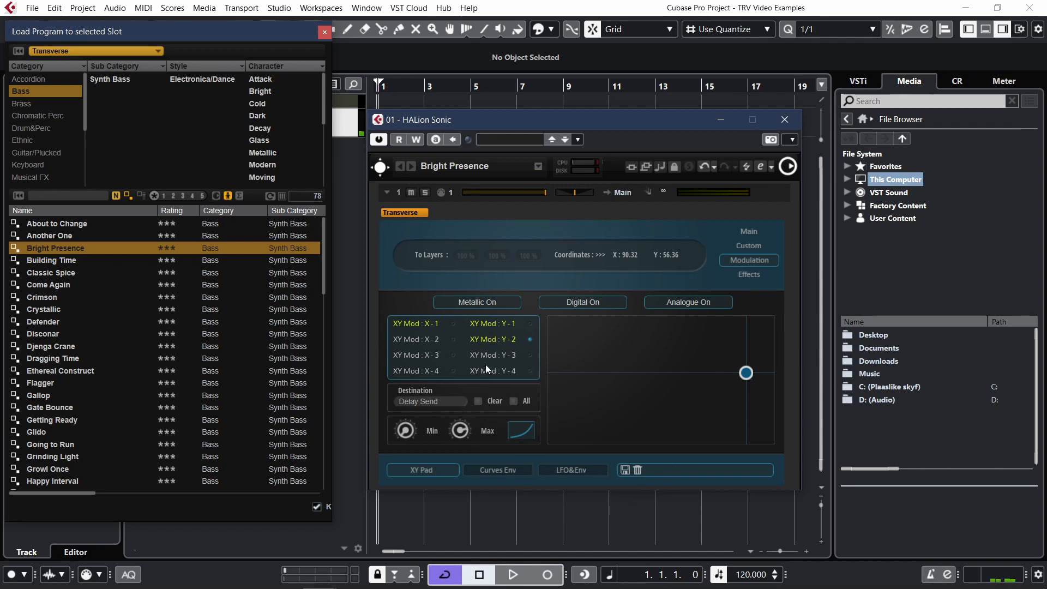
left_click(496, 325)
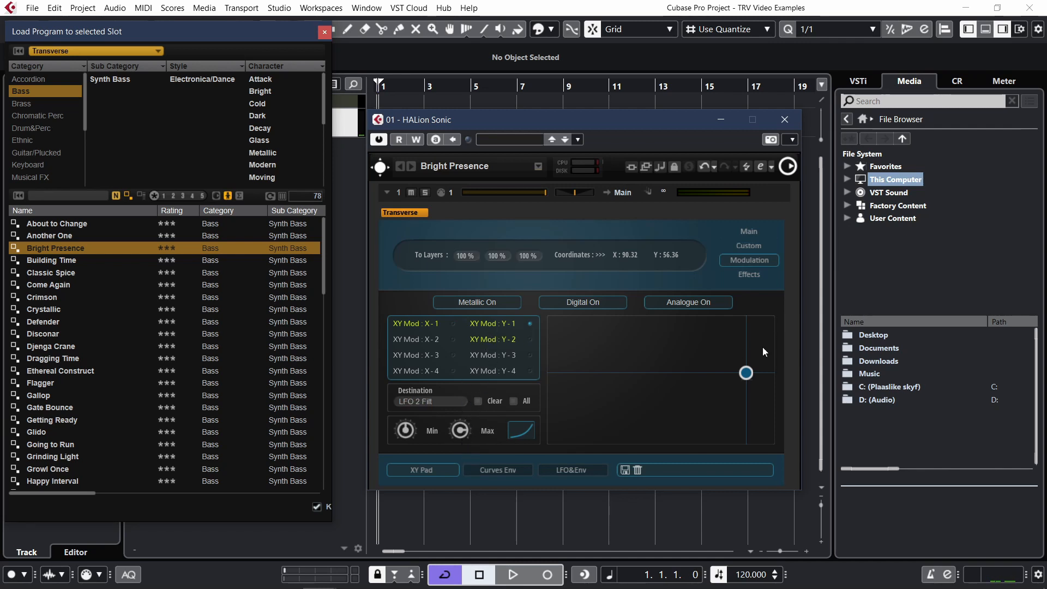
left_click_drag(745, 372, 616, 339)
Randomize the 16-segment Curves Env repeatedly, and sweep the XY Pad handle to audition the new curve with Bright Presence.
left_click(498, 470)
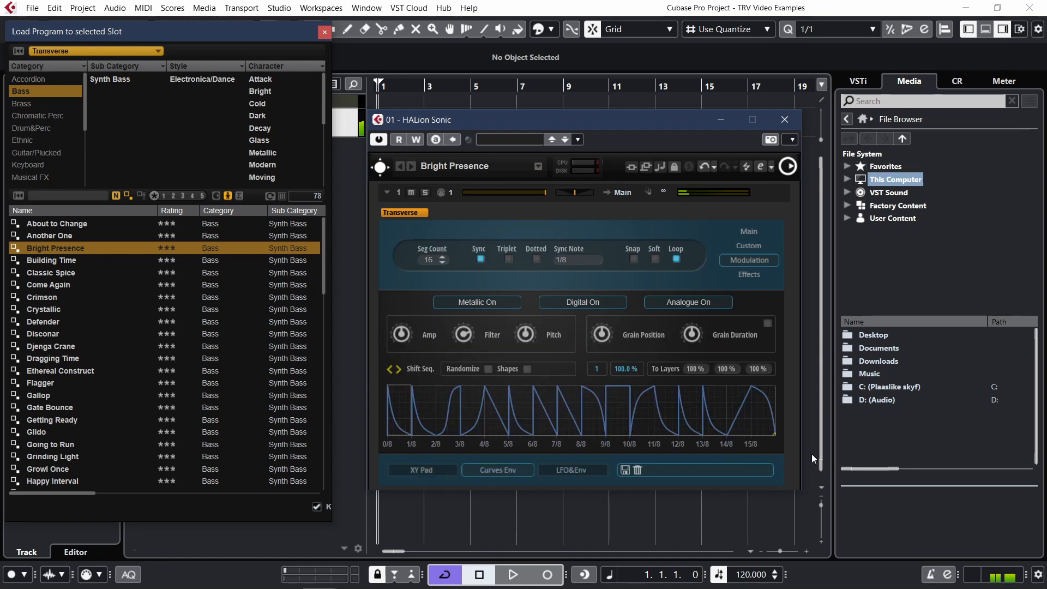
left_click(486, 368)
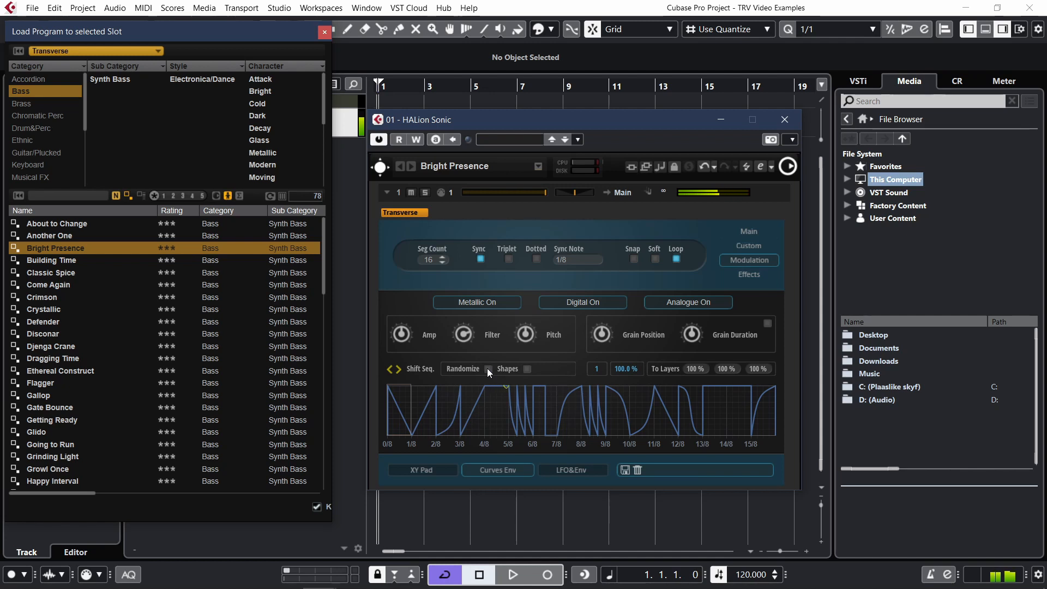
left_click(486, 368)
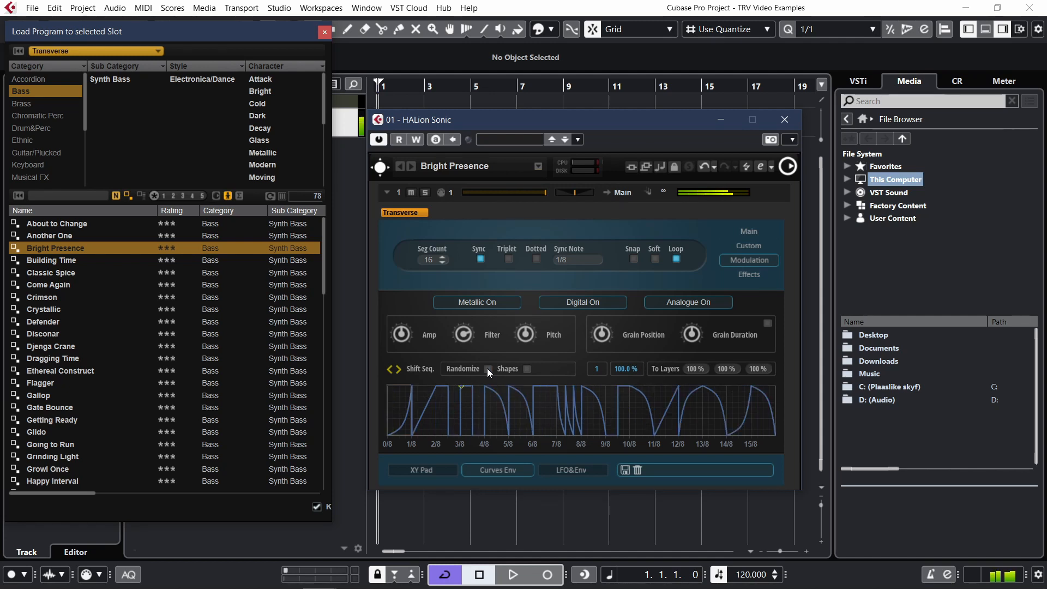
left_click(487, 368)
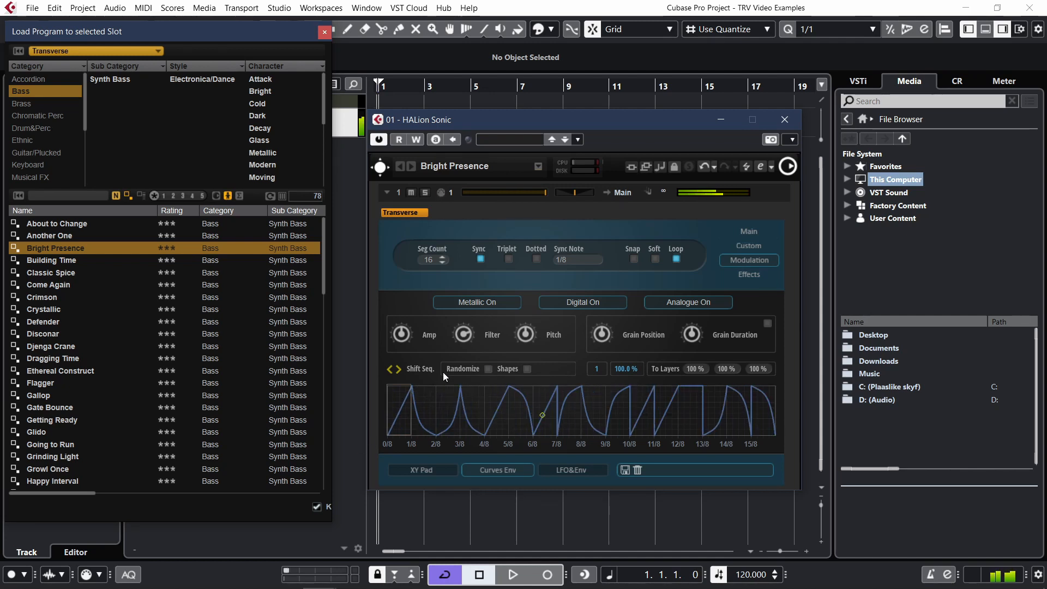
left_click(489, 370)
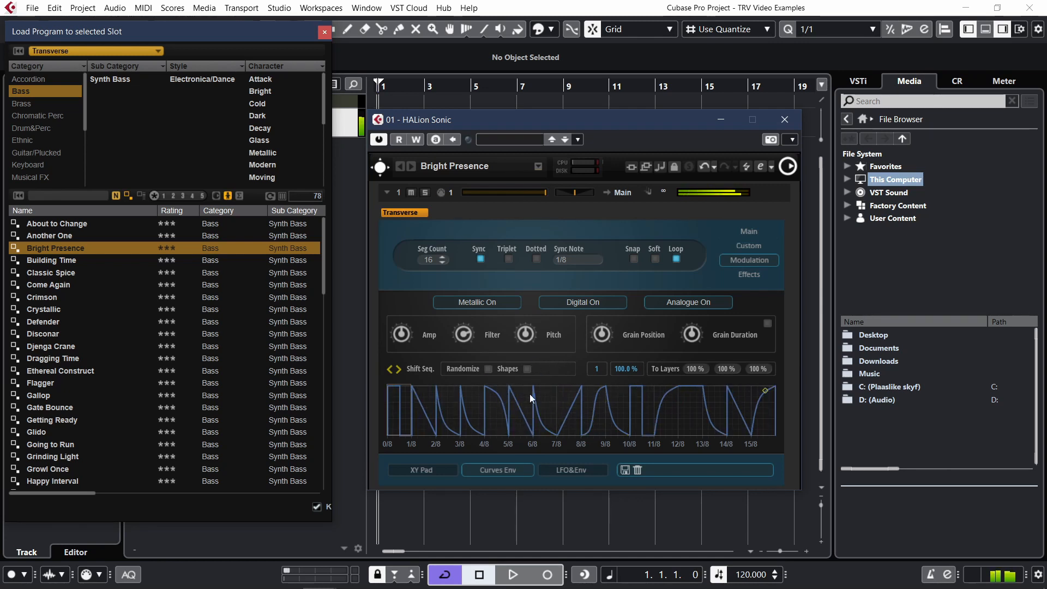
left_click(440, 470)
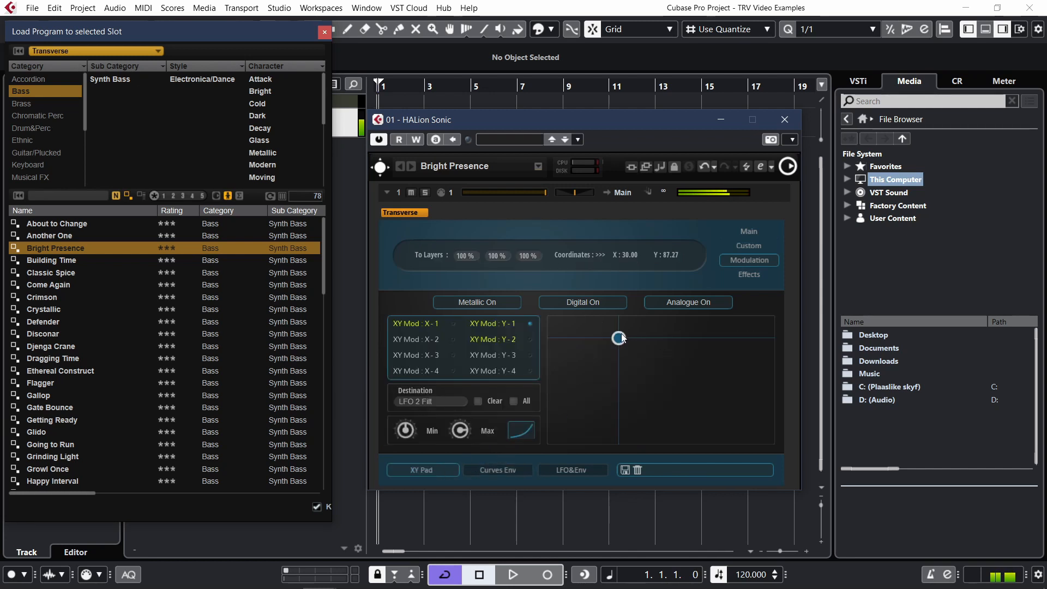
left_click_drag(619, 339, 594, 386)
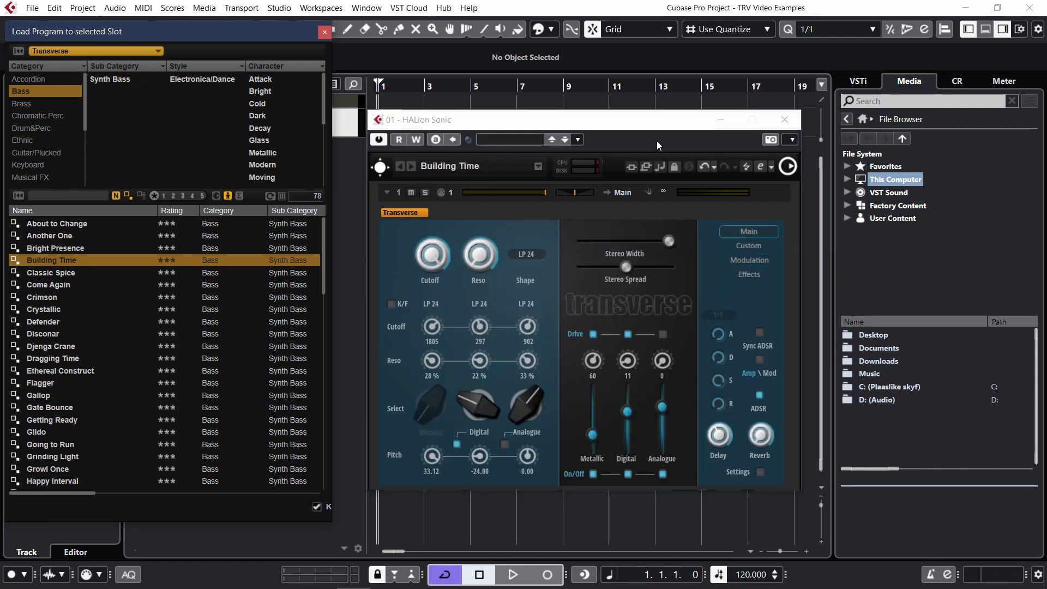
Switch on Building Time's Metallic and Digital layers on the Modulation page and sweep the XY Pad handle towards higher X and Y.
left_click(633, 132)
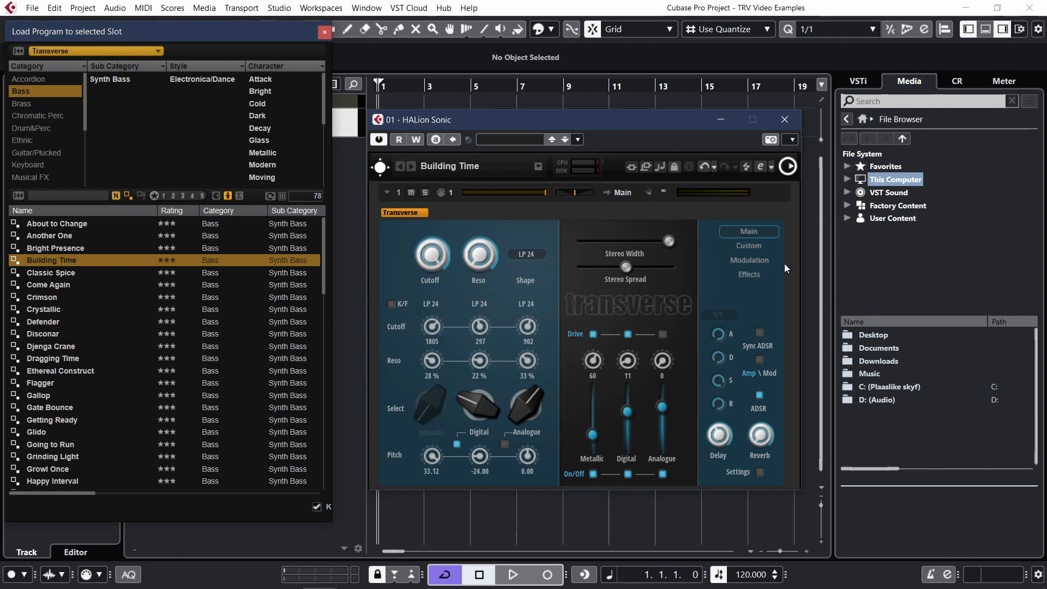
left_click(757, 259)
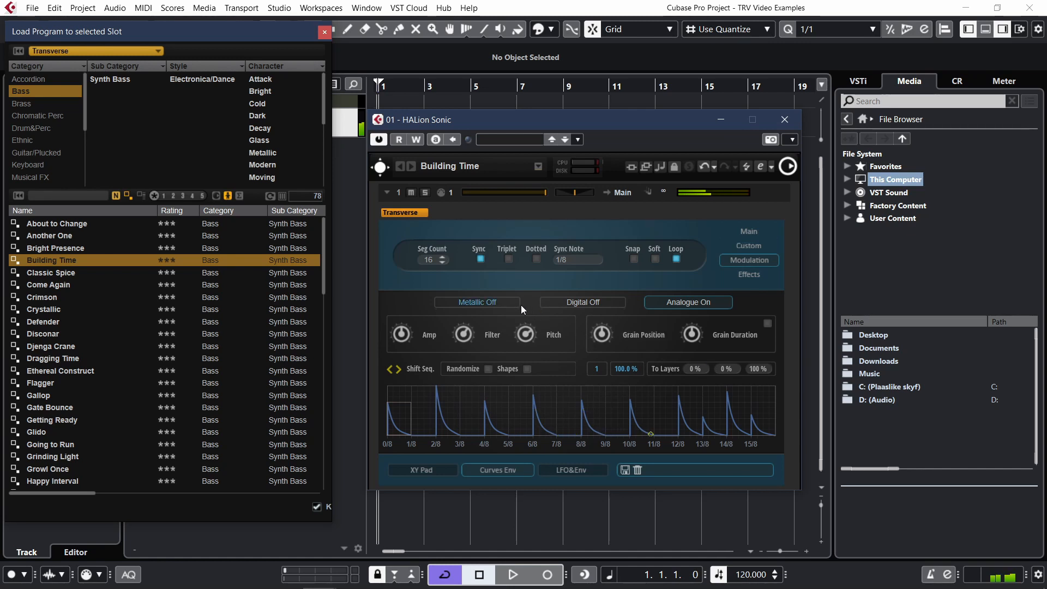
left_click(506, 302)
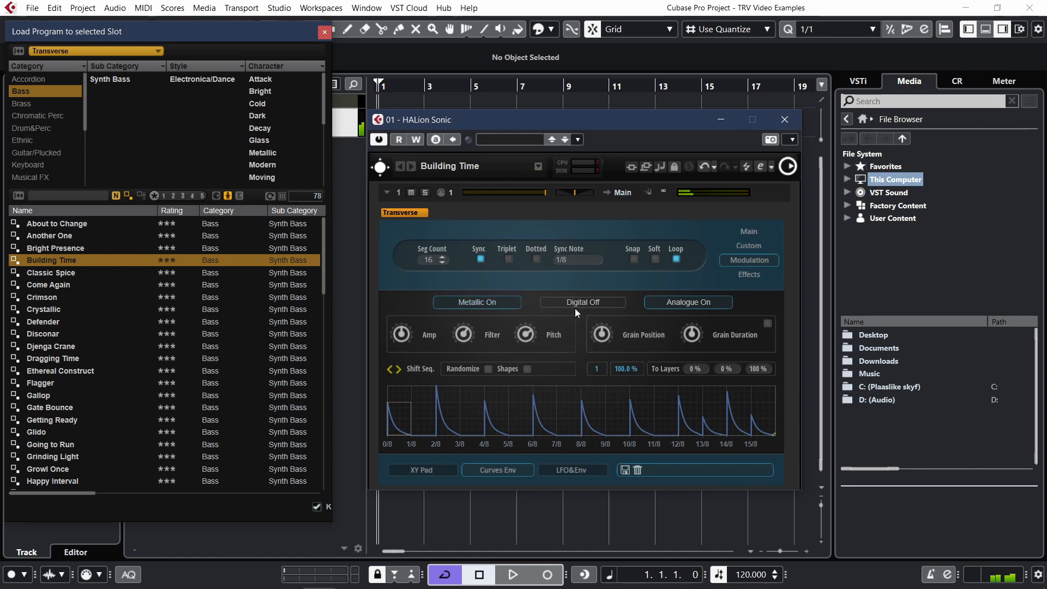
left_click(576, 307)
left_click(426, 470)
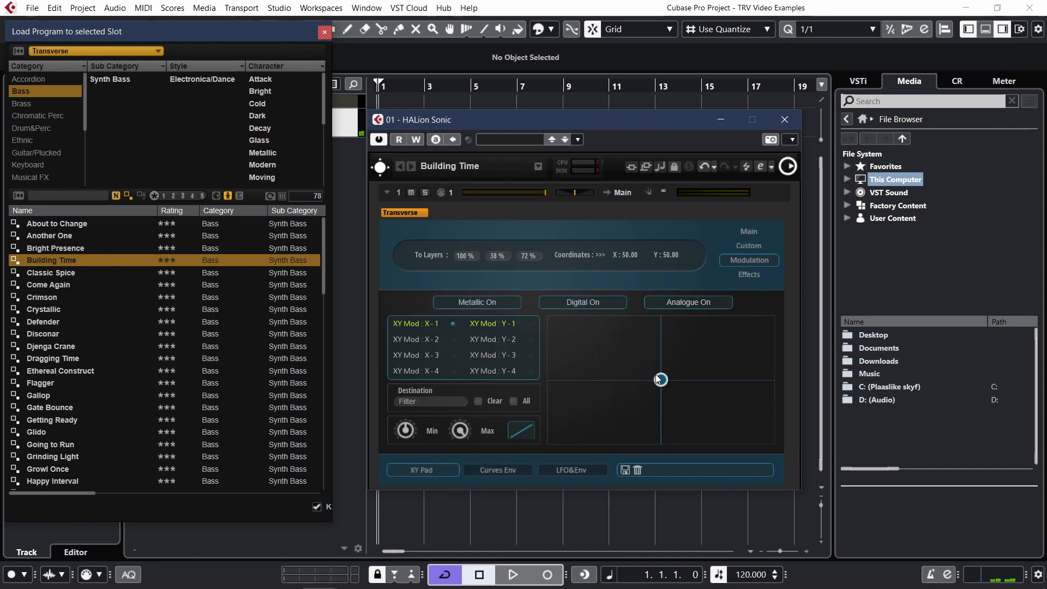
left_click_drag(661, 379, 692, 358)
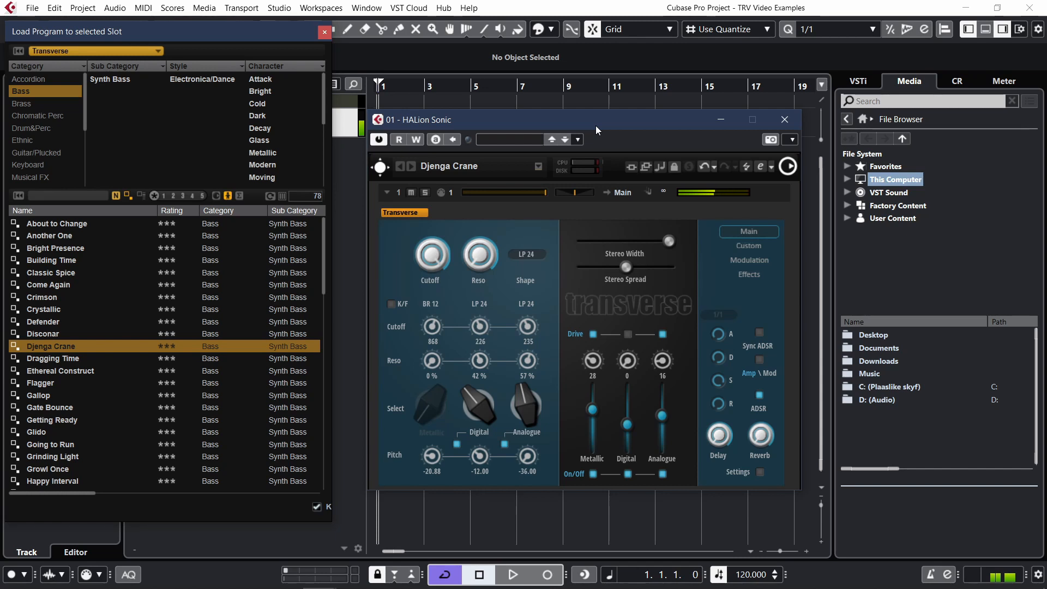
Check Djenga Crane's XY Pad and Curves Env modulation and solo its KETTLE.WAV custom sample.
left_click(748, 262)
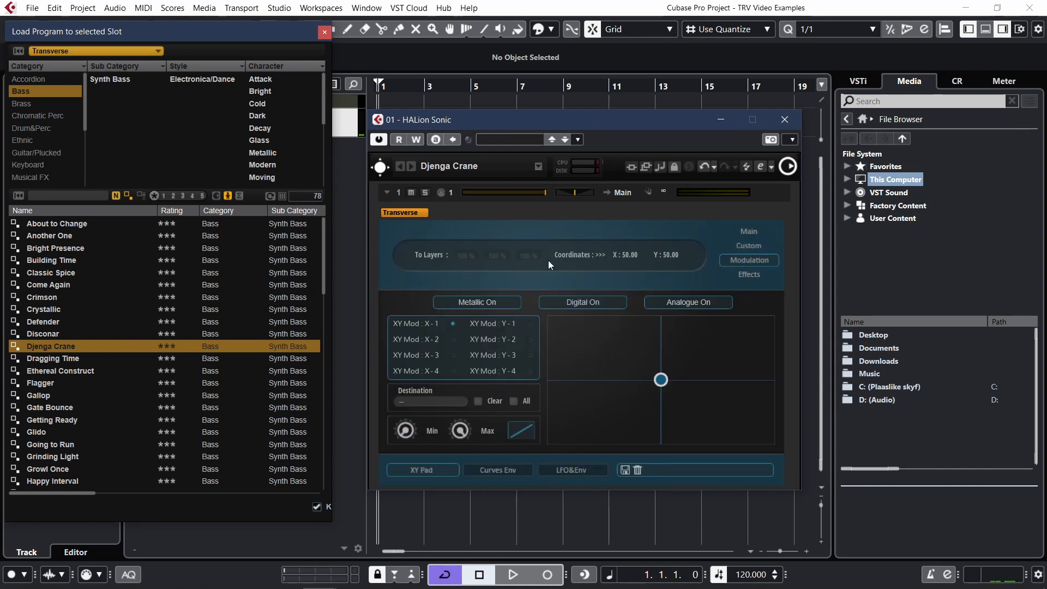
left_click(503, 473)
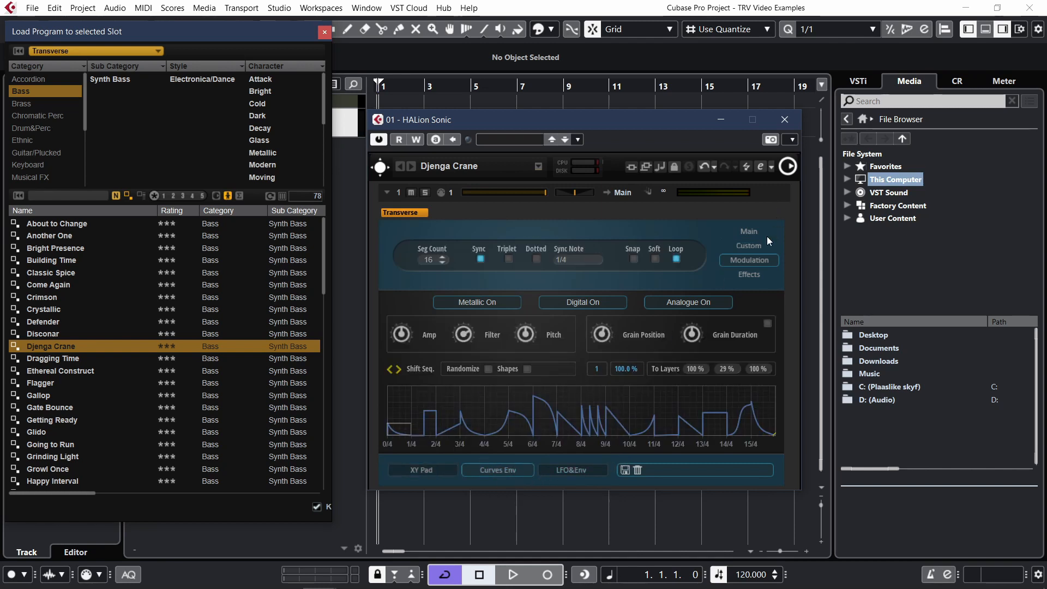
left_click(747, 245)
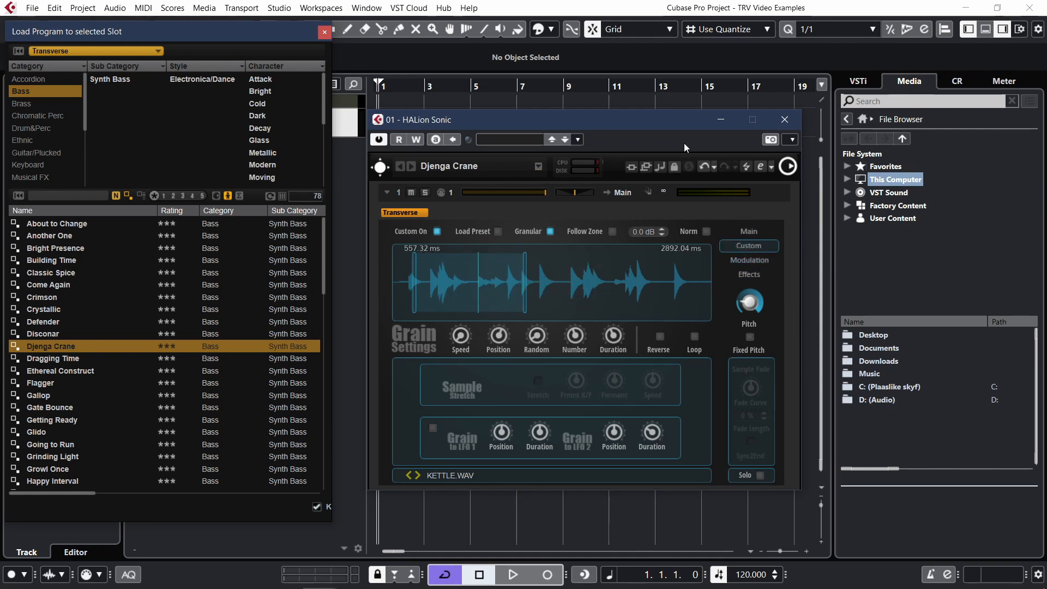
left_click(760, 475)
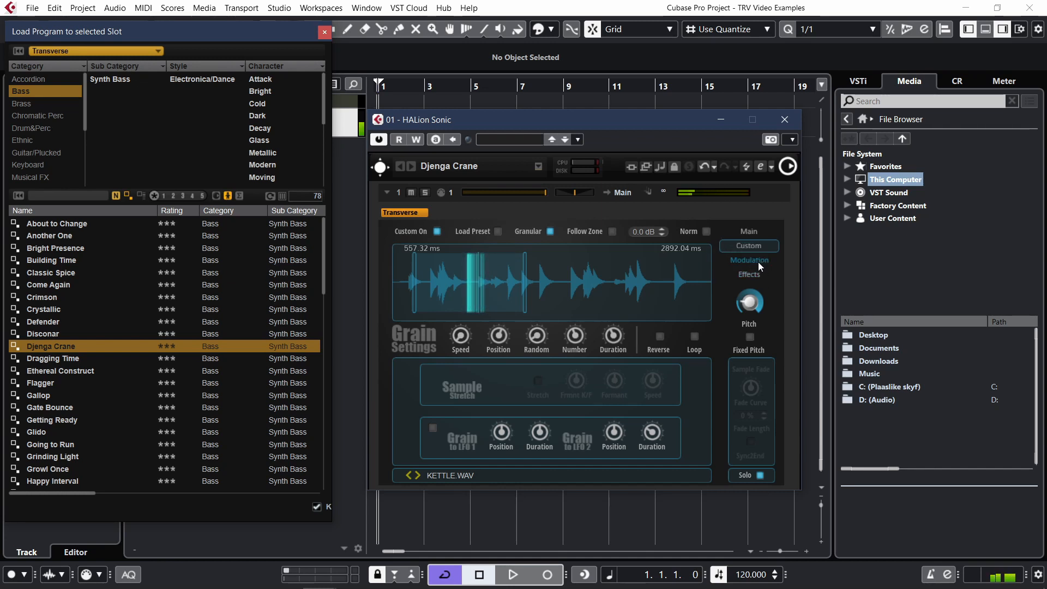
Audition Djenga Crane while comparing its granular custom sample with the 16-segment Curves Env and the Filter modulation amount.
left_click(758, 262)
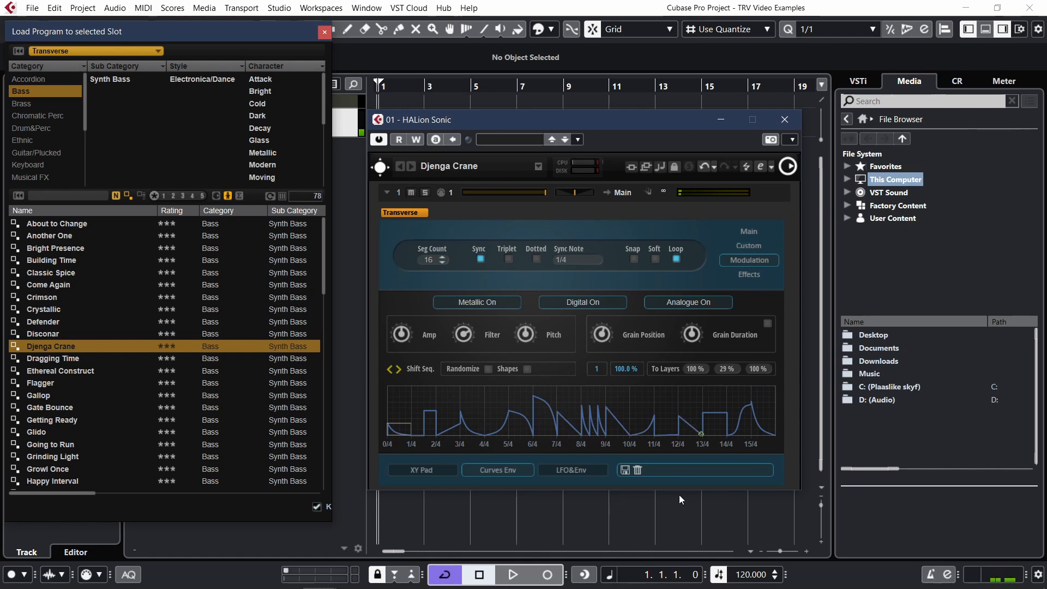
left_click(747, 247)
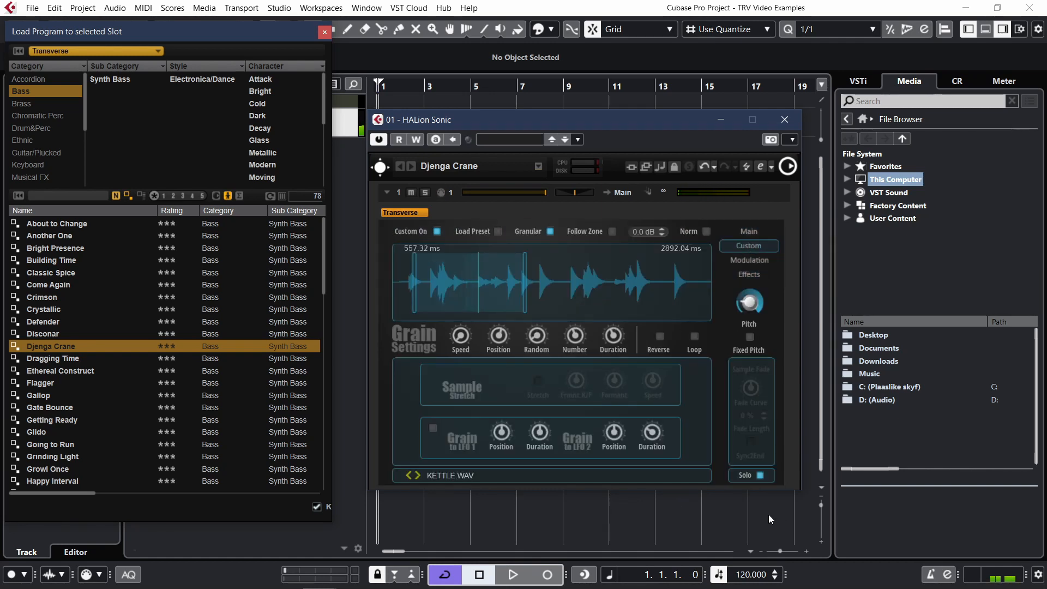
left_click(752, 261)
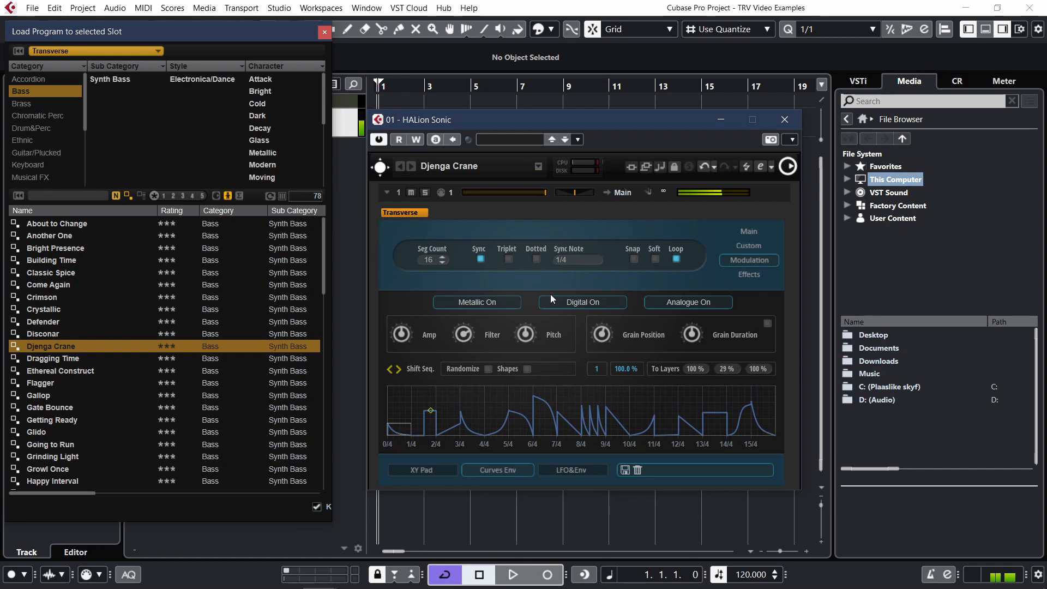
mouse_move(477, 330)
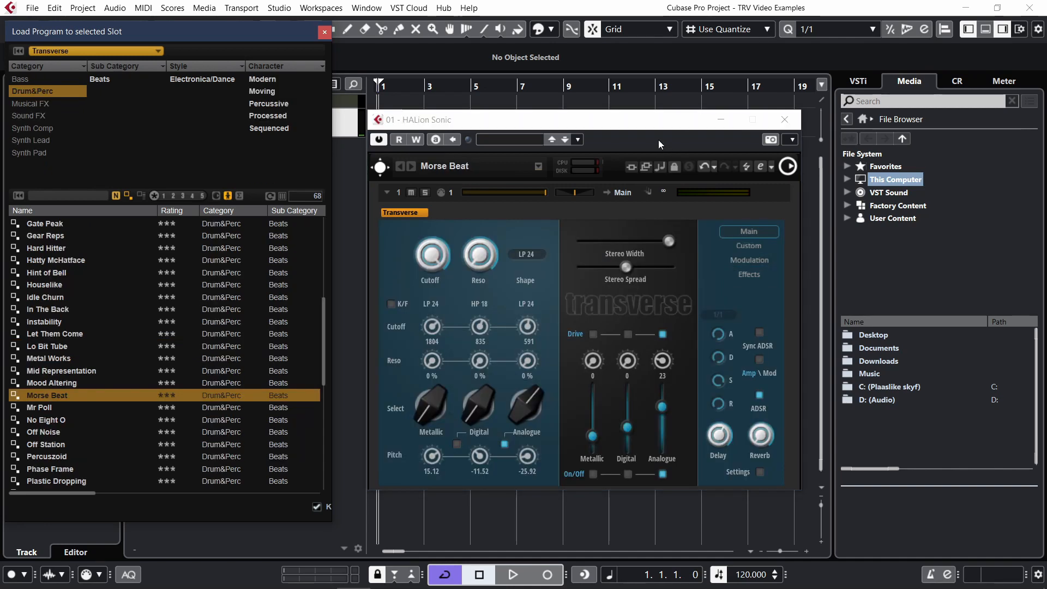
Check the XY Pad assignments and the Curves Env of the Morse Beat program on the Modulation page.
left_click(648, 138)
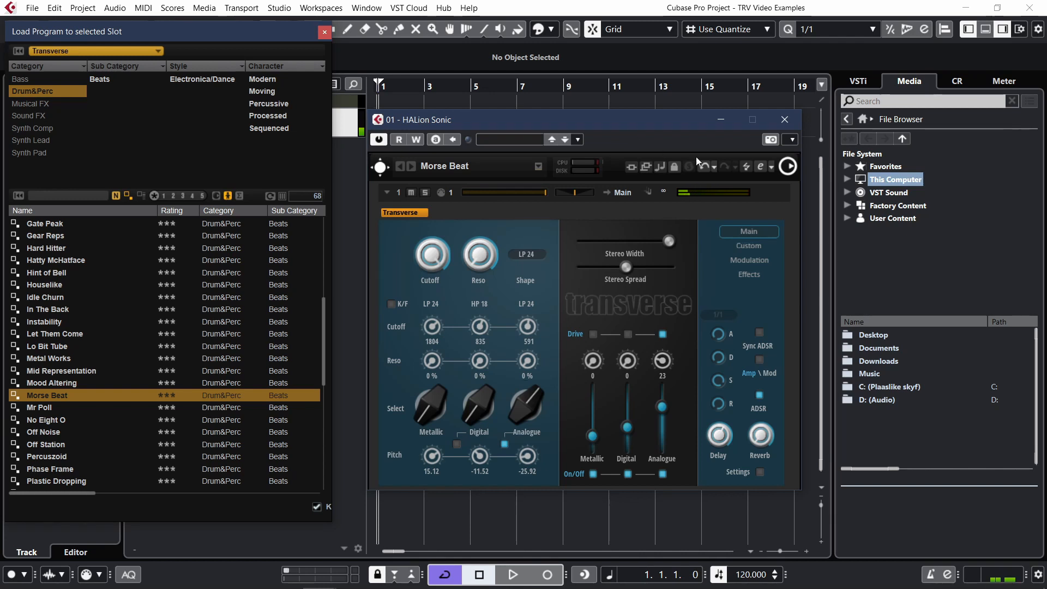
left_click(751, 261)
left_click(430, 468)
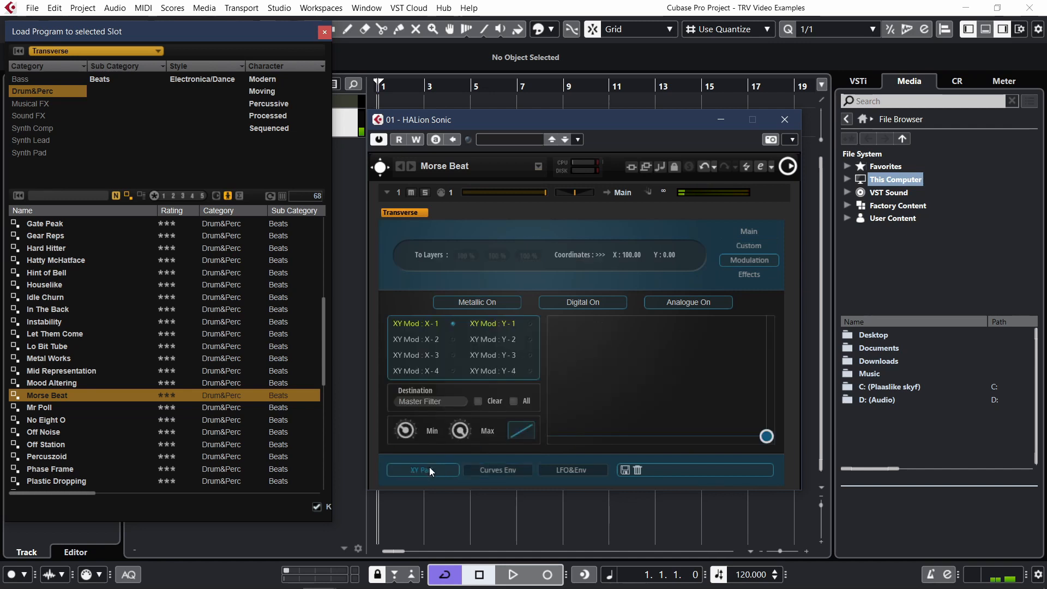
left_click(498, 470)
Switch off Morse Beat's Metallic and Digital layers and set the Curves Env To Layers amount to 0 % to compare the sound.
left_click(467, 302)
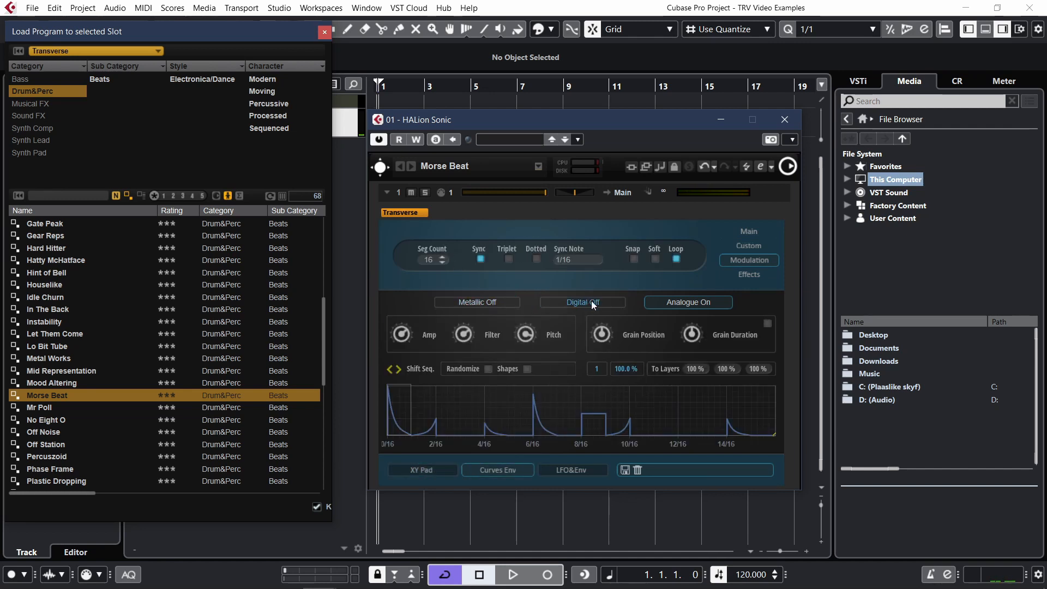
left_click(591, 301)
double_click(766, 370)
type("0")
key("Return")
type("0")
key("Return")
Review Morse Beat's Main settings and Alumoslap.wav sample, and return to its Curves Env.
left_click(757, 232)
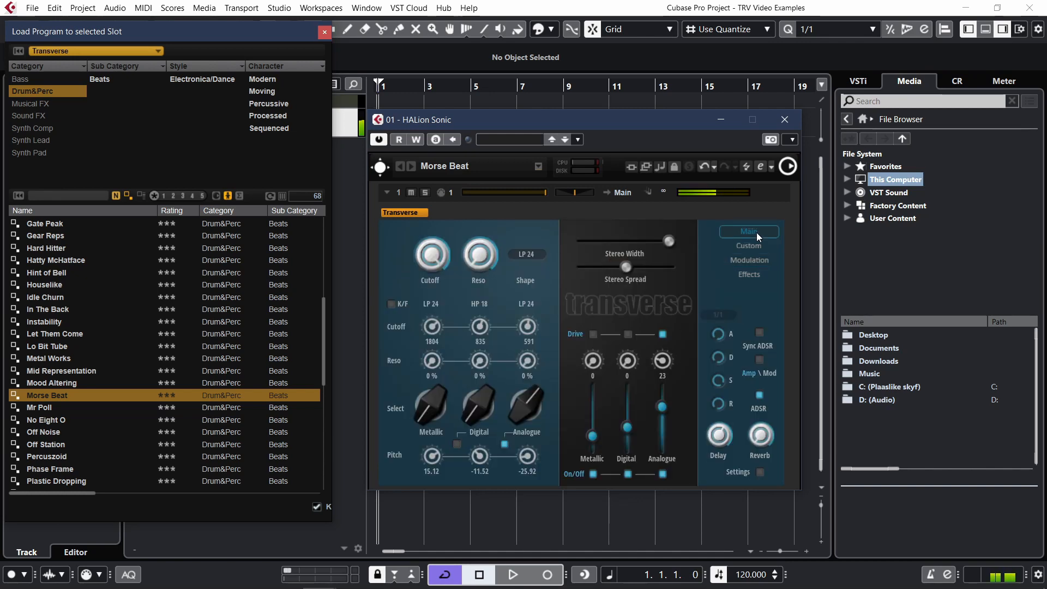
left_click(758, 248)
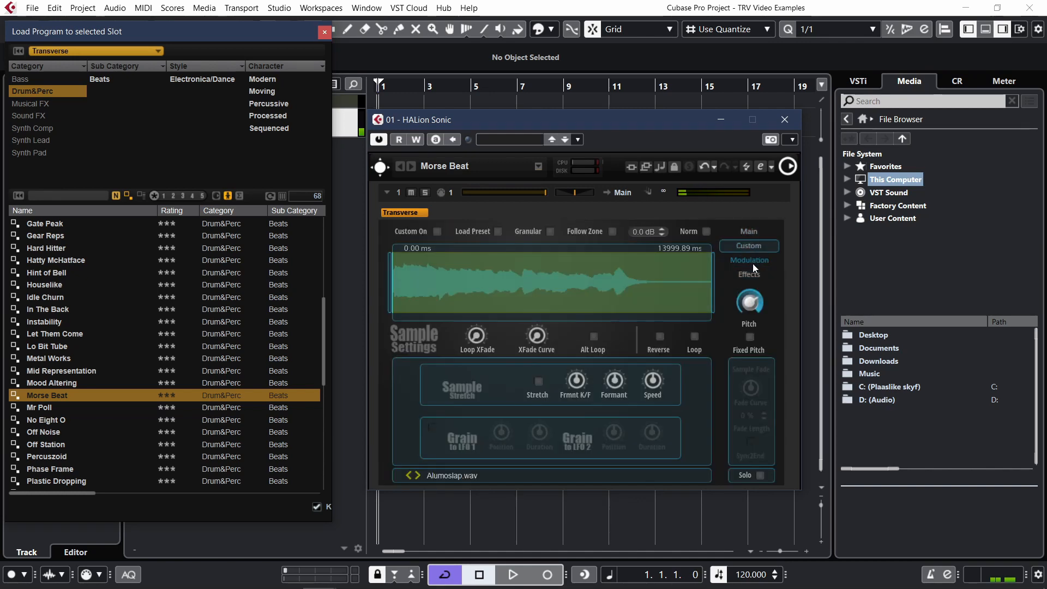
left_click(753, 264)
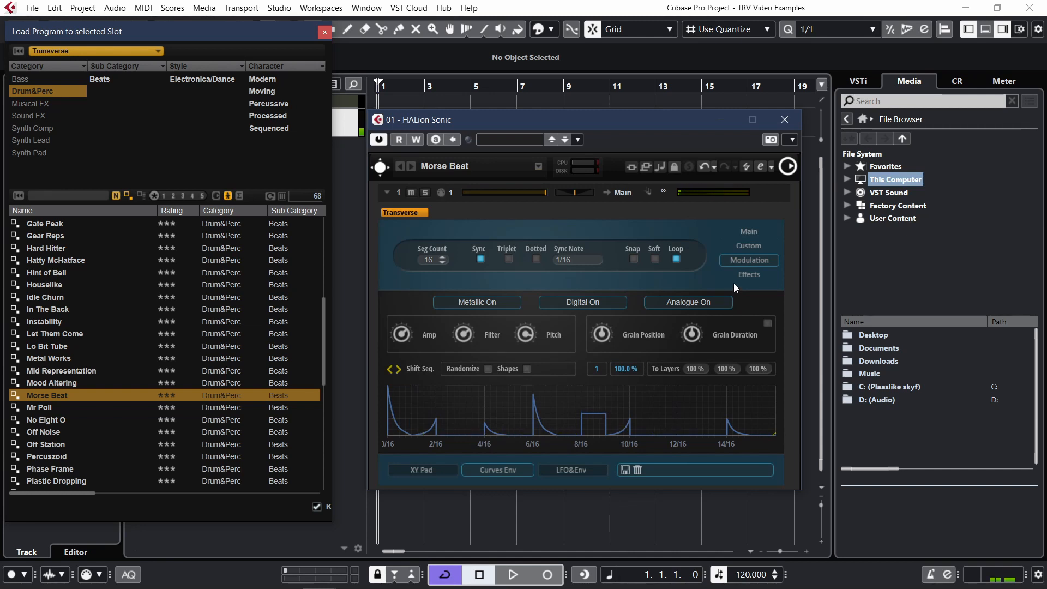
Load the Turnkey drum program and inspect its CAR KEYS IGNITION.WAV custom sample and Curves Env.
scroll(115, 382, "down", 10)
left_click(116, 410)
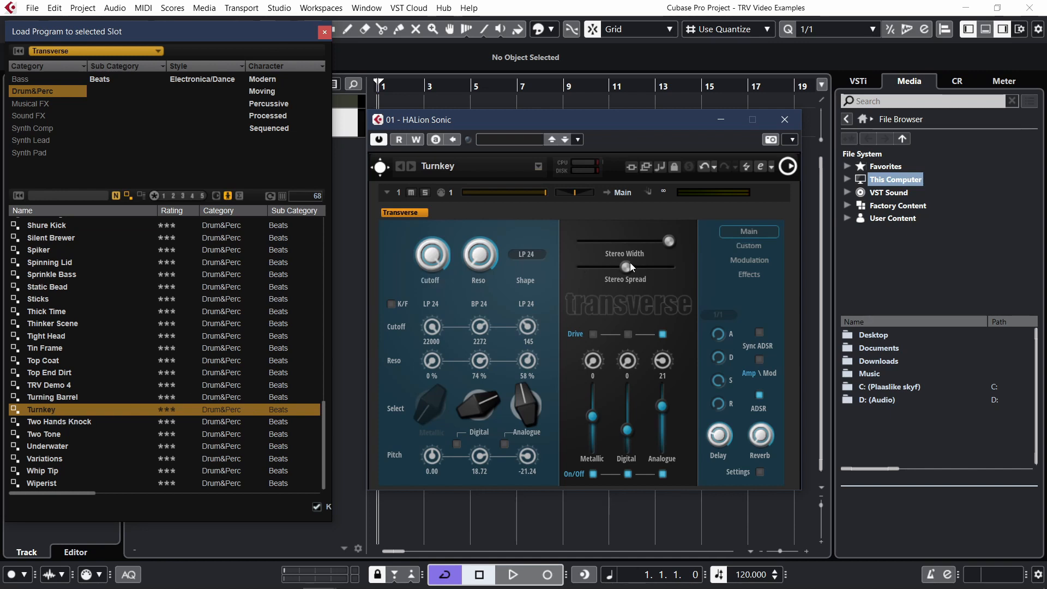
left_click(748, 245)
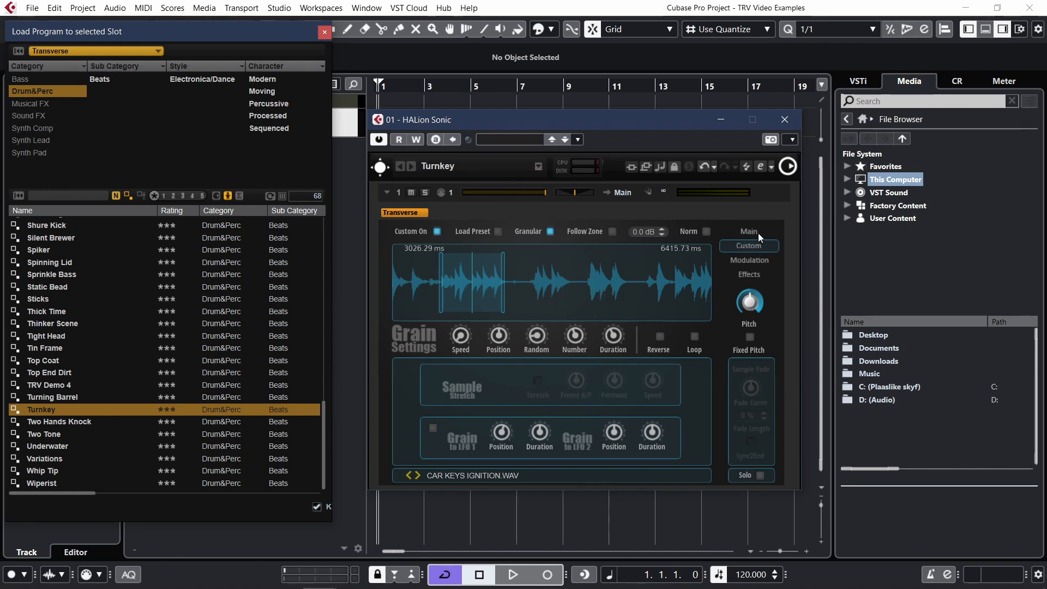
left_click(752, 258)
left_click(516, 472)
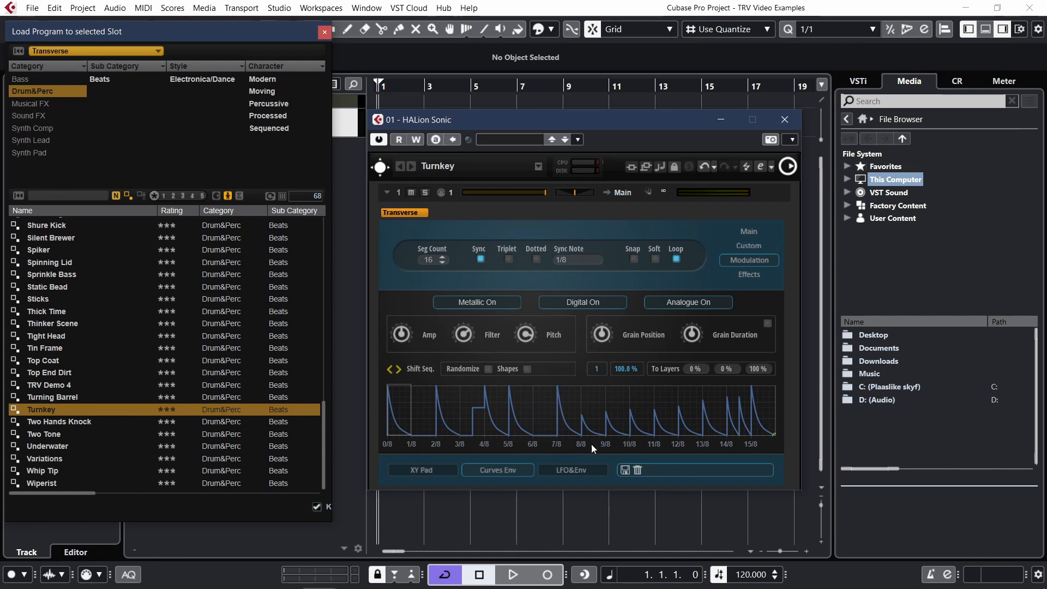
Audition Turnkey while reviewing its Main, Modulation and Custom pages.
left_click(743, 234)
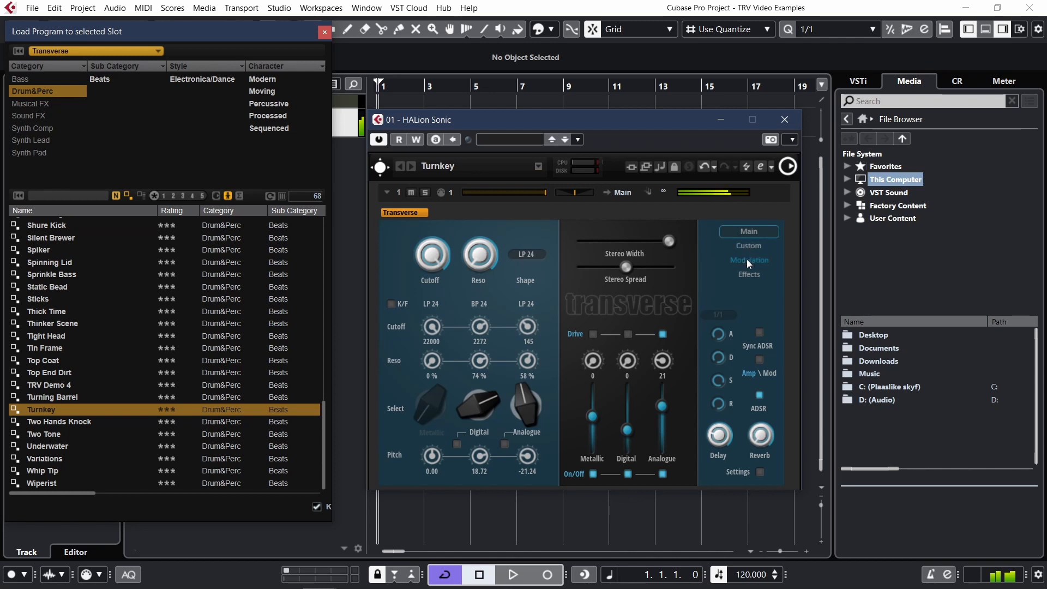
left_click(747, 260)
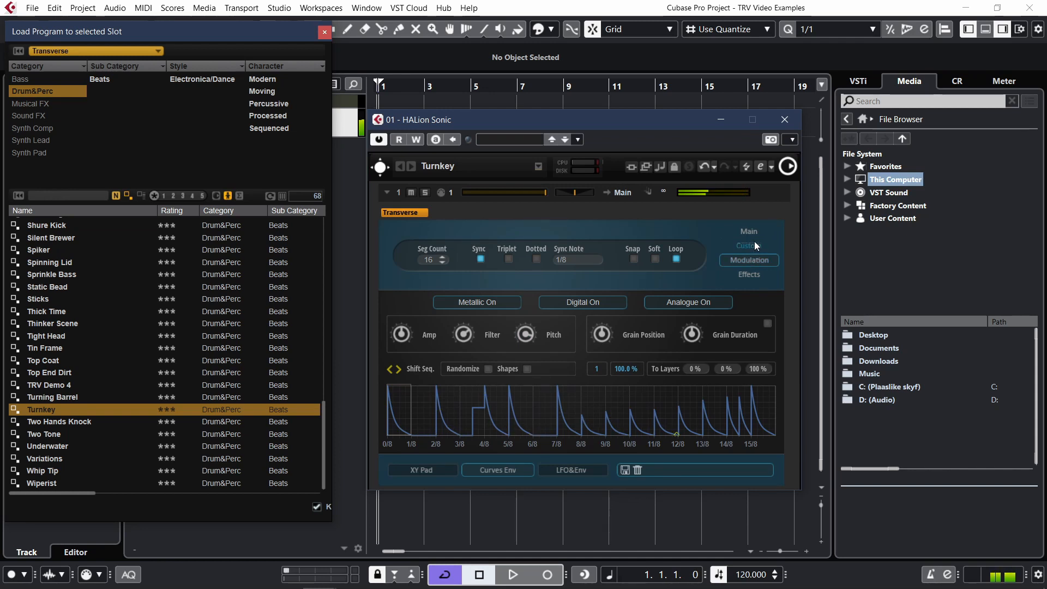
left_click(750, 246)
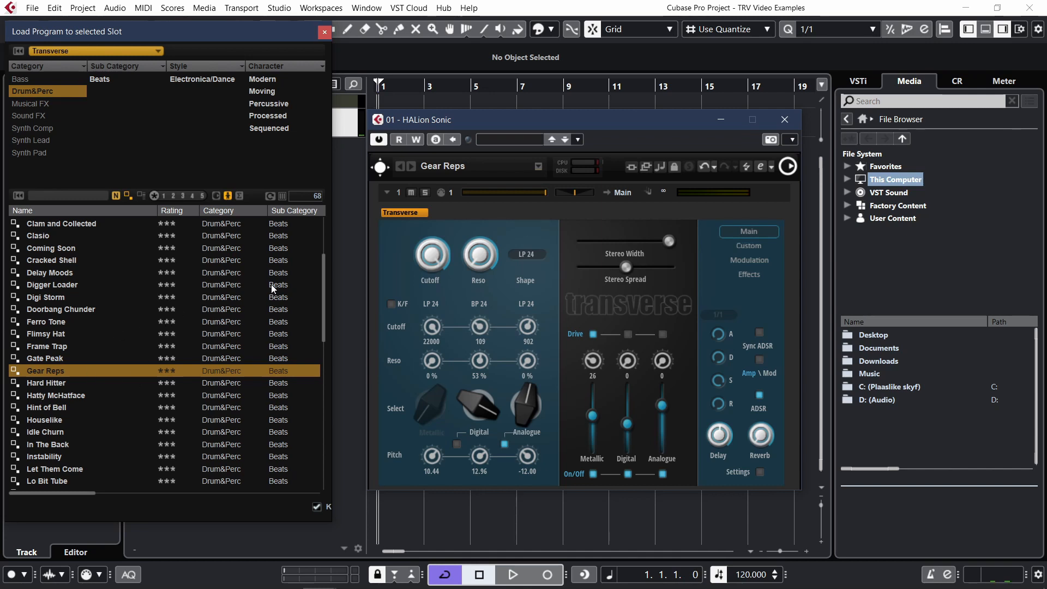
Examine the granular custom sample and the Curves Env of the Gear Reps program.
left_click(739, 244)
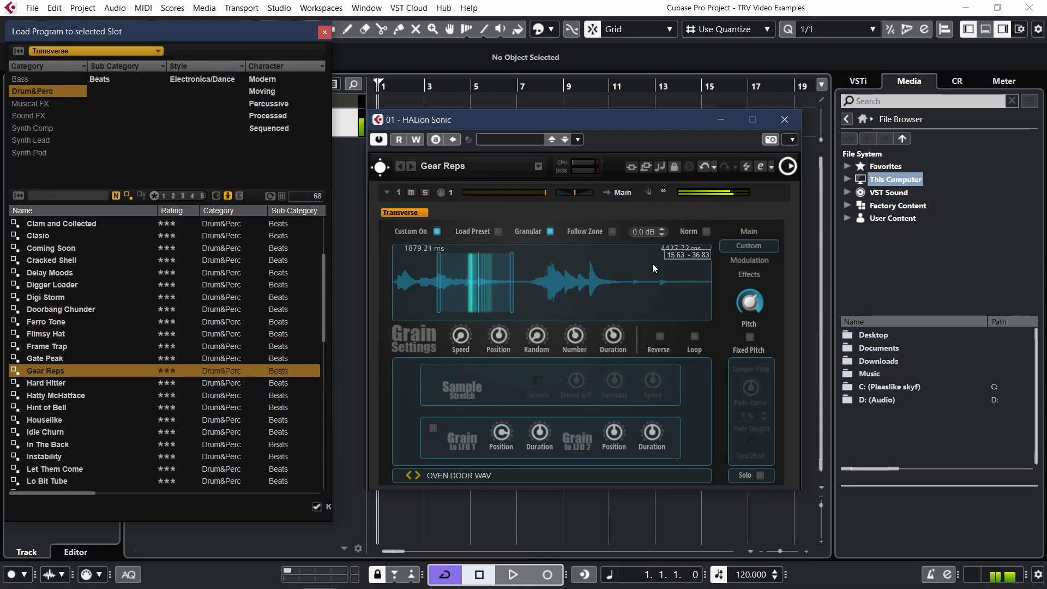
left_click(761, 263)
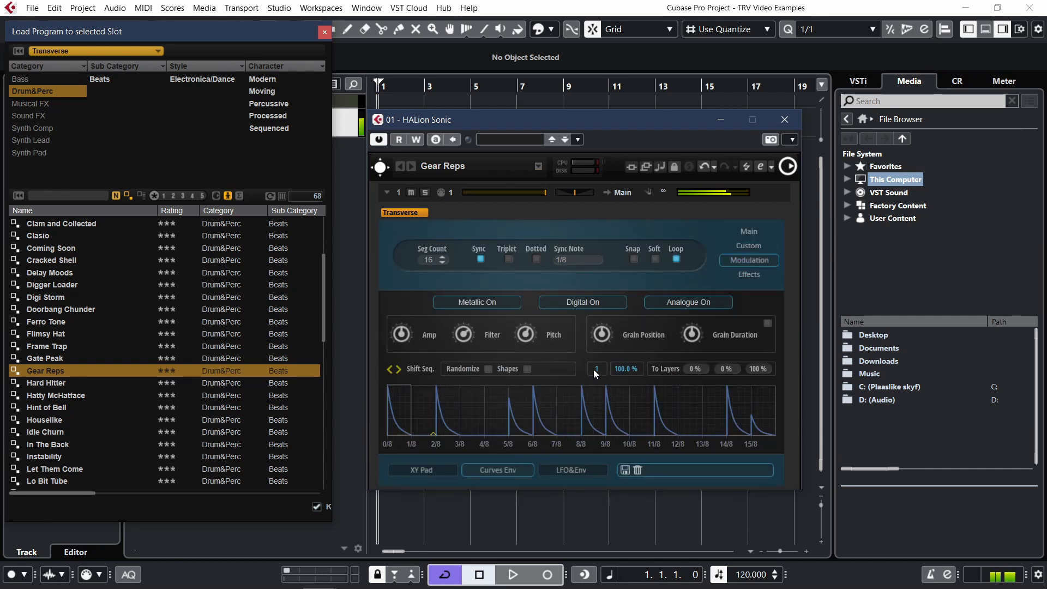